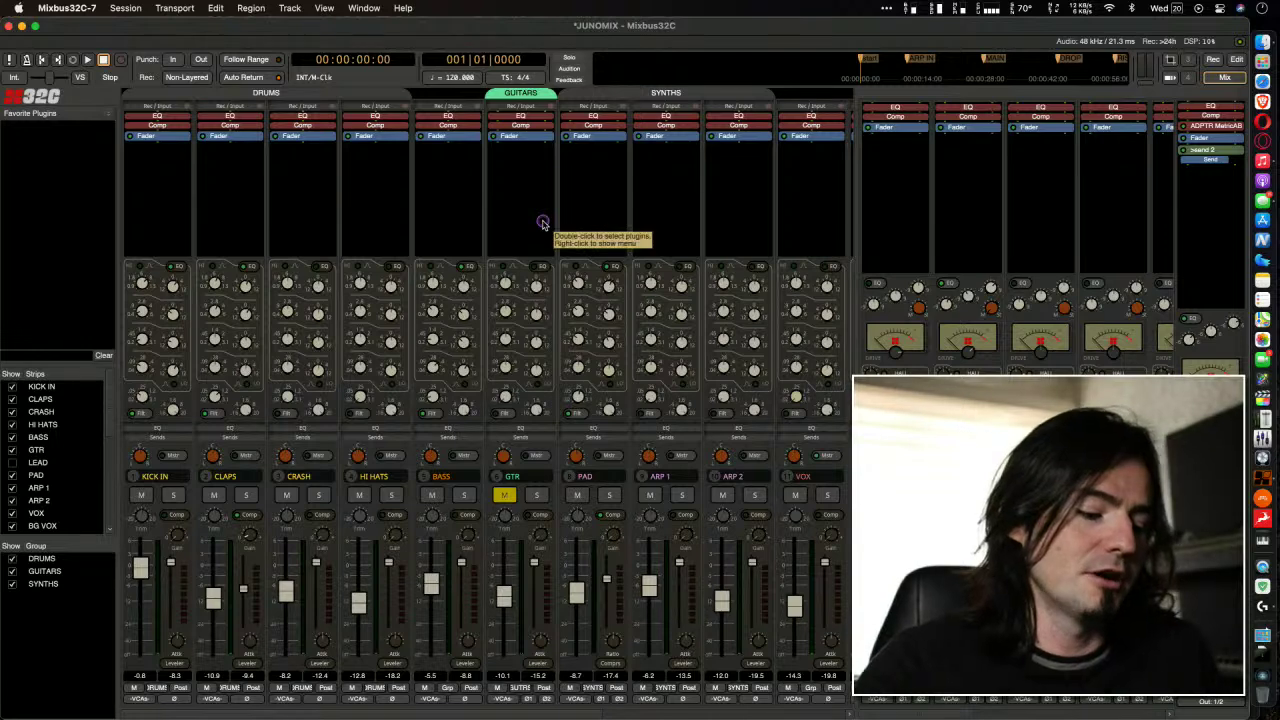
Play the full mix from the start of the session and stop it after listening
{"action": "mouse_move", "coordinate": [541, 222]}
{"action": "left_mouse_down"}
{"action": "mouse_move", "coordinate": [820, 83]}
{"action": "mouse_move", "coordinate": [790, 79]}
{"action": "mouse_move", "coordinate": [847, 102]}
{"action": "left_mouse_up"}
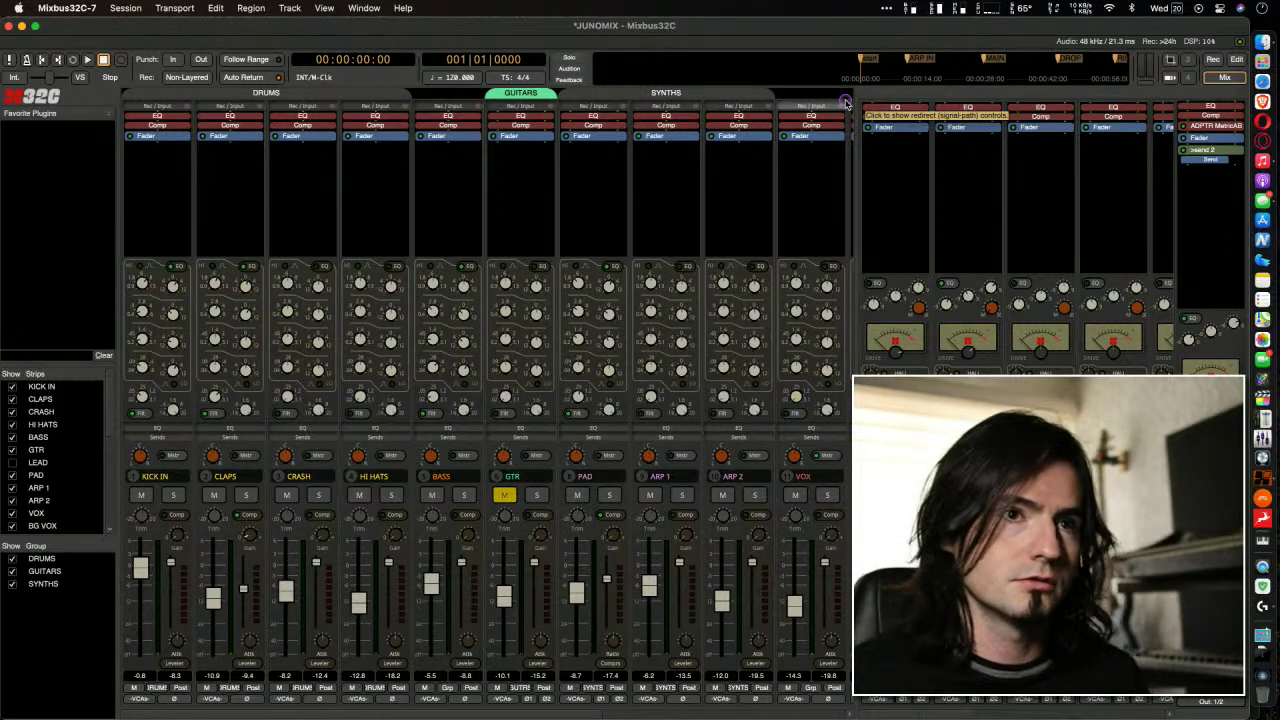
{"action": "key", "text": "space"}
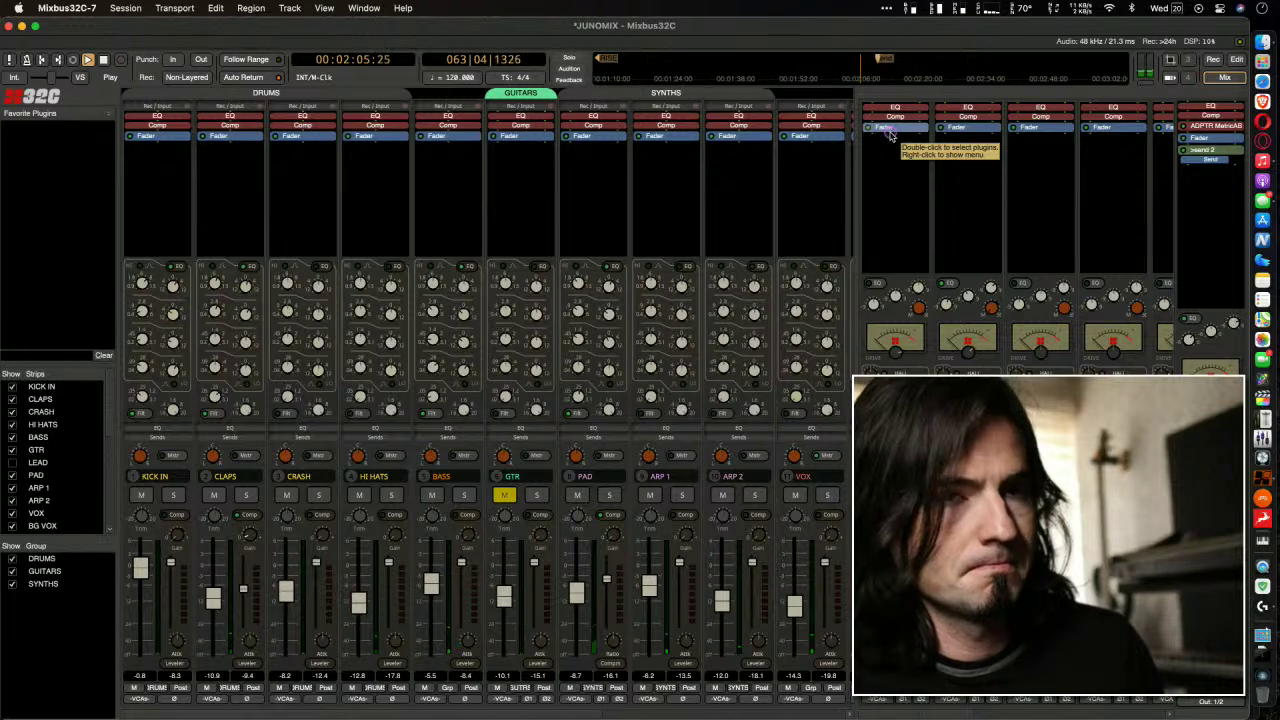
{"action": "key", "text": "space"}
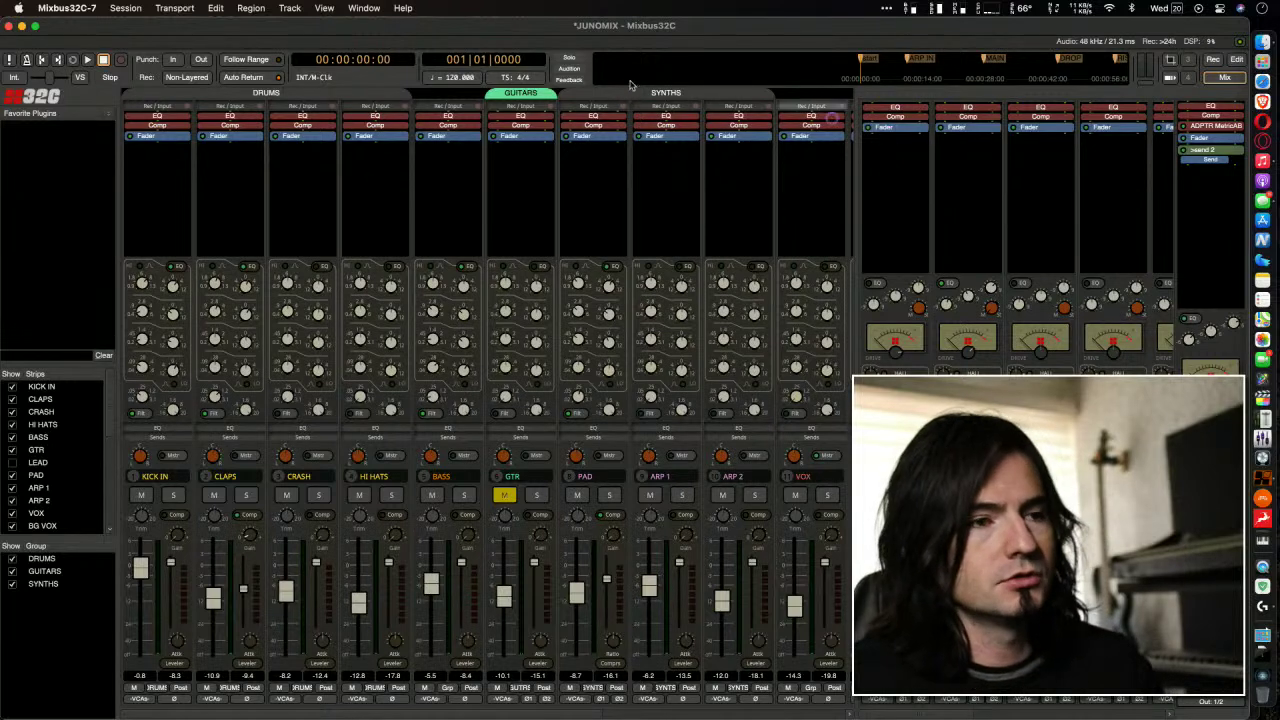
Show the bus sends in the channel strips and examine the CLAPS send to the COMP NASTY bus
{"action": "mouse_move", "coordinate": [228, 178]}
{"action": "left_mouse_down"}
{"action": "mouse_move", "coordinate": [243, 368]}
{"action": "mouse_move", "coordinate": [227, 392]}
{"action": "mouse_move", "coordinate": [234, 441]}
{"action": "mouse_move", "coordinate": [212, 430]}
{"action": "mouse_move", "coordinate": [244, 463]}
{"action": "mouse_move", "coordinate": [262, 420]}
{"action": "left_mouse_up"}
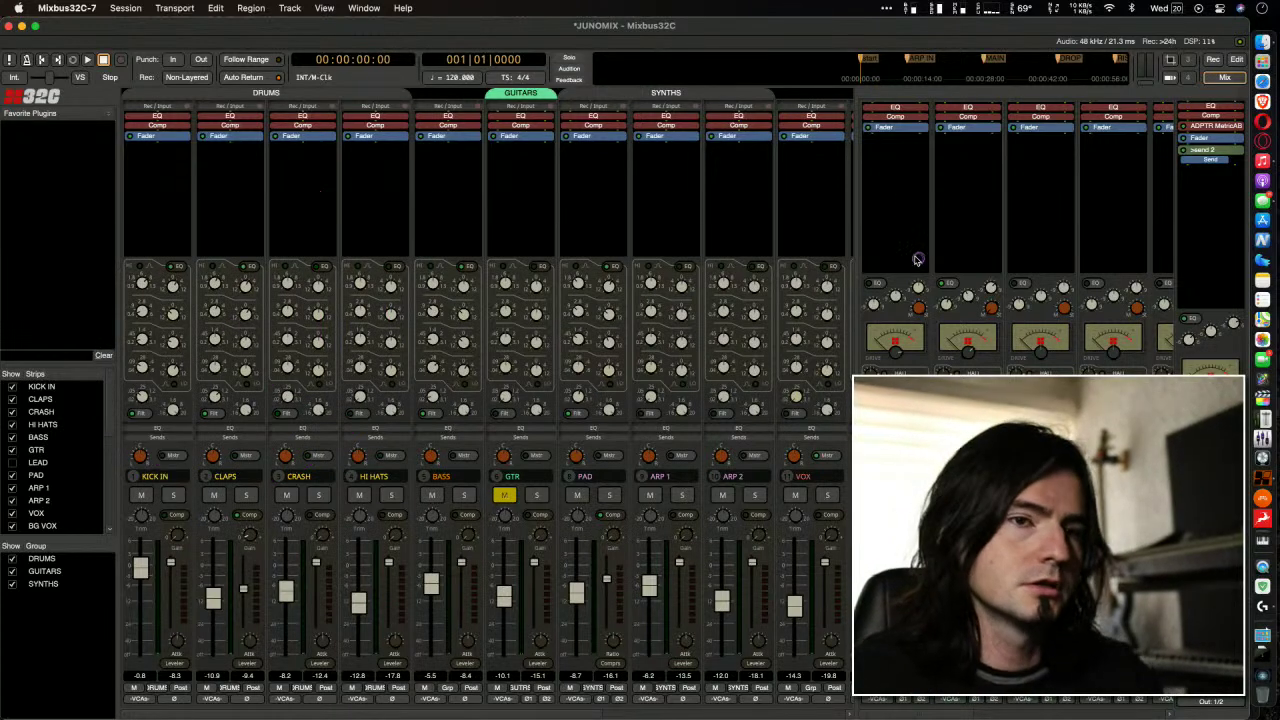
{"action": "left_click", "coordinate": [247, 440]}
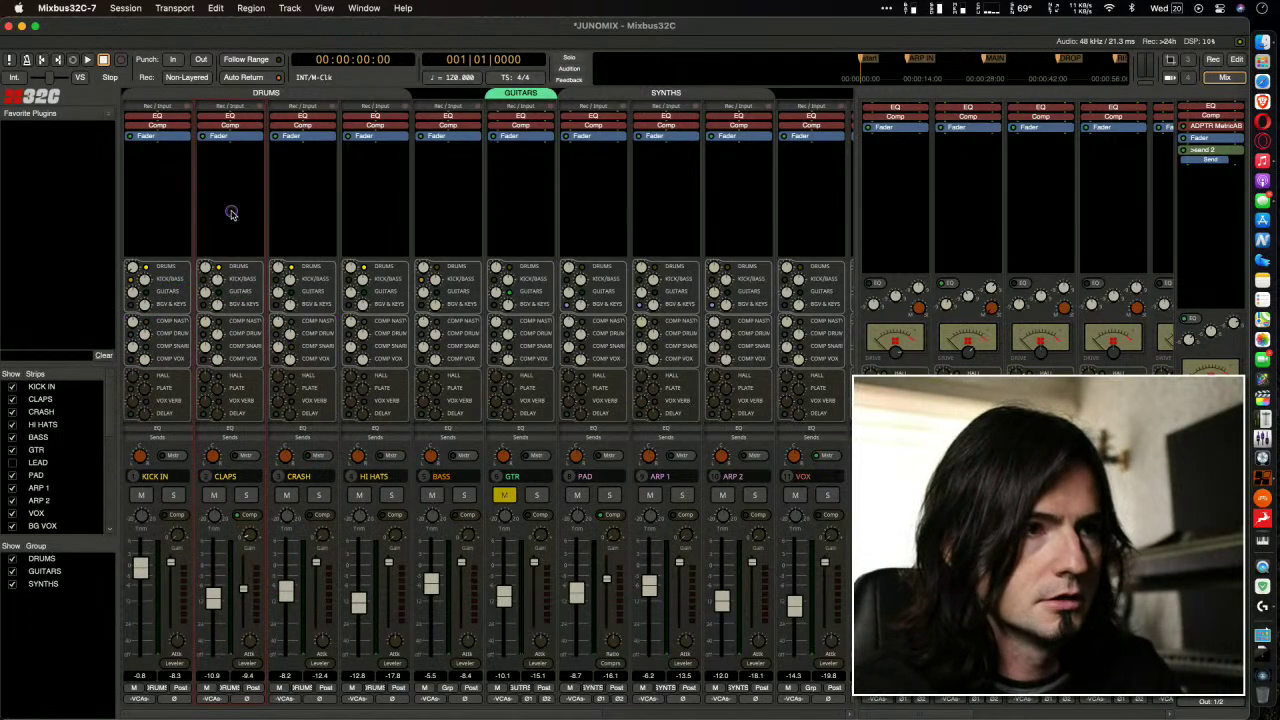
{"action": "left_click_drag", "start_coordinate": [205, 206], "coordinate": [192, 262]}
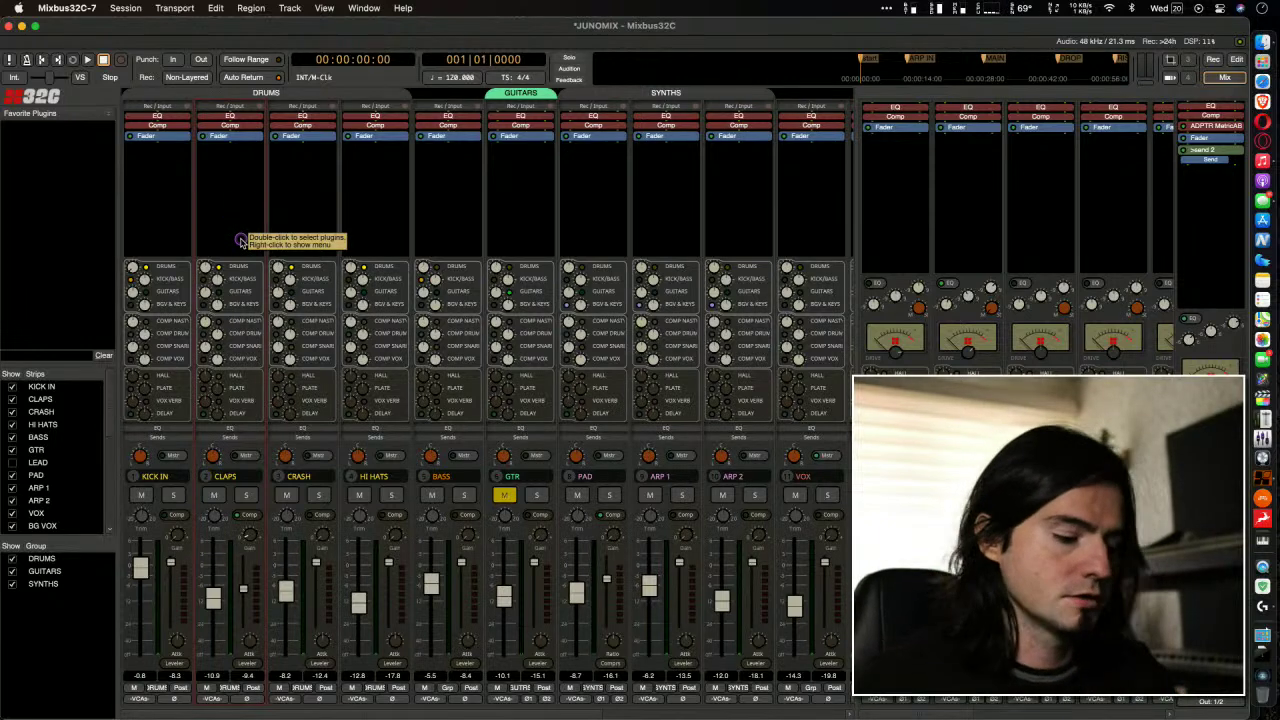
{"action": "key", "text": "ctrl+alt+z"}
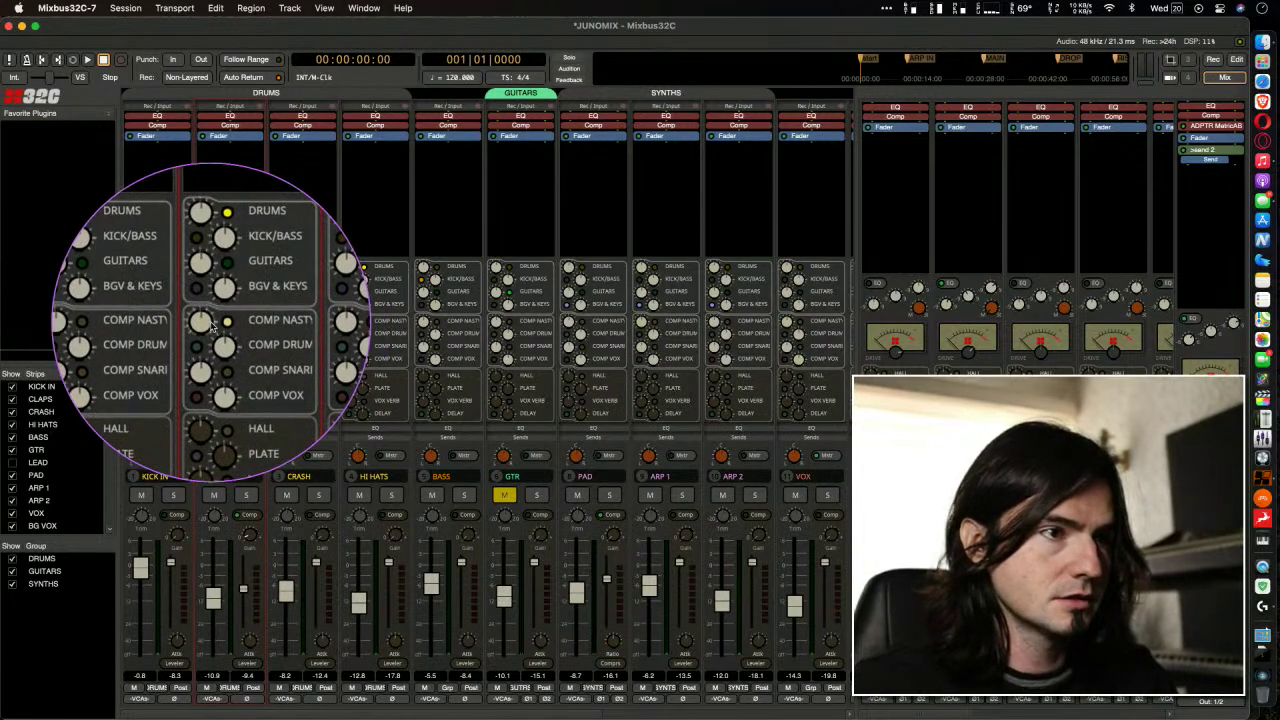
{"action": "mouse_move", "coordinate": [258, 140]}
{"action": "left_mouse_down"}
{"action": "mouse_move", "coordinate": [240, 388]}
{"action": "mouse_move", "coordinate": [252, 330]}
{"action": "mouse_move", "coordinate": [290, 270]}
{"action": "left_mouse_up"}
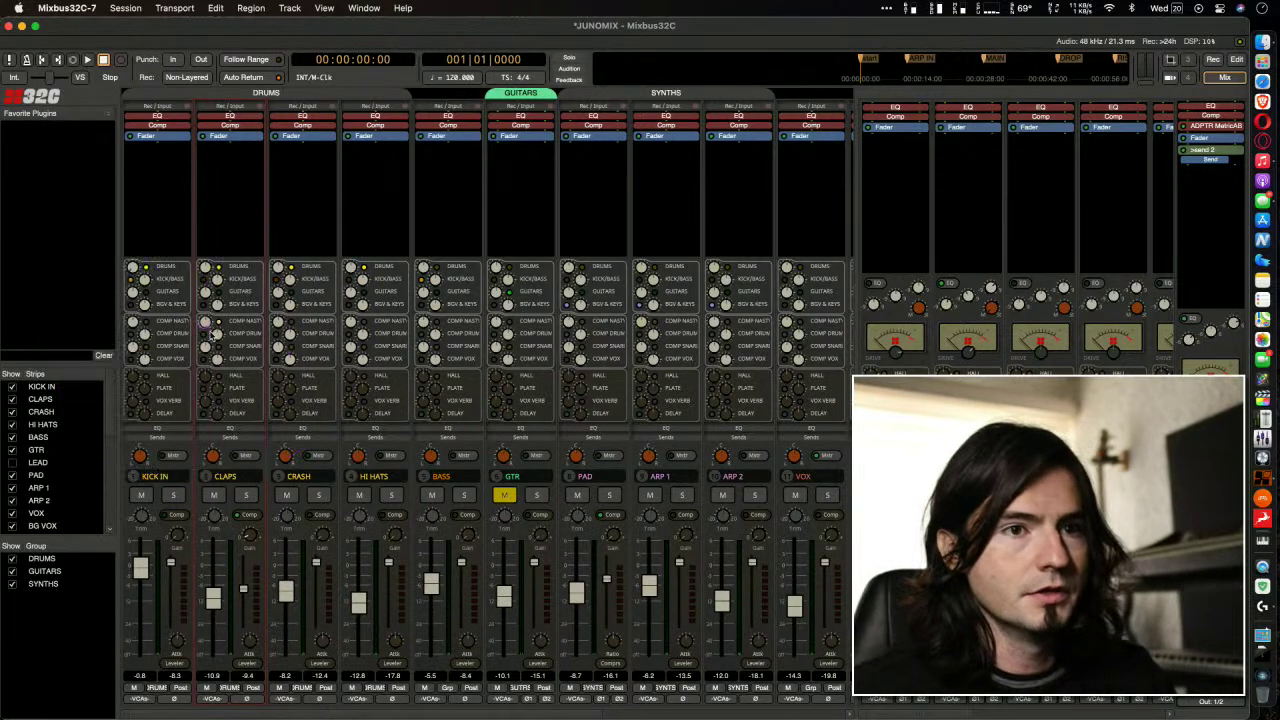
{"action": "mouse_move", "coordinate": [207, 372]}
{"action": "left_mouse_down"}
{"action": "mouse_move", "coordinate": [727, 173]}
{"action": "mouse_move", "coordinate": [985, 310]}
{"action": "mouse_move", "coordinate": [1001, 345]}
{"action": "mouse_move", "coordinate": [855, 267]}
{"action": "mouse_move", "coordinate": [1006, 357]}
{"action": "mouse_move", "coordinate": [1013, 300]}
{"action": "left_mouse_up"}
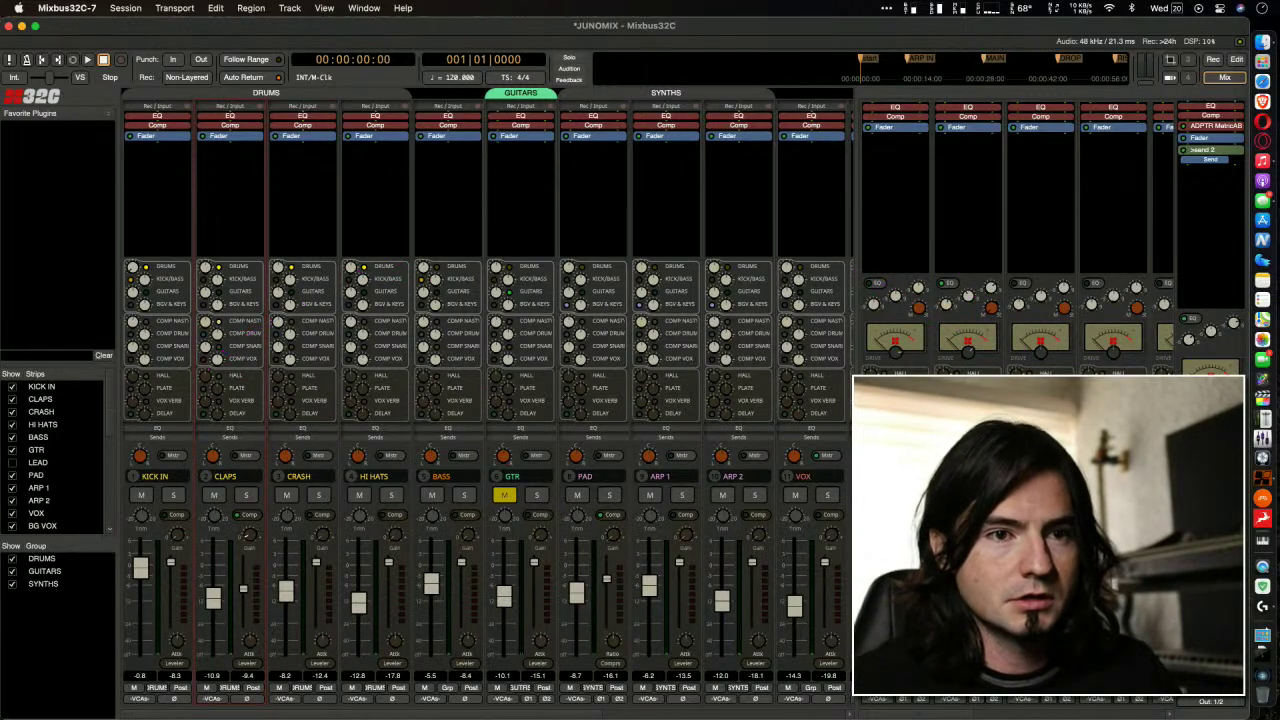
{"action": "left_click_drag", "start_coordinate": [940, 716], "coordinate": [992, 716]}
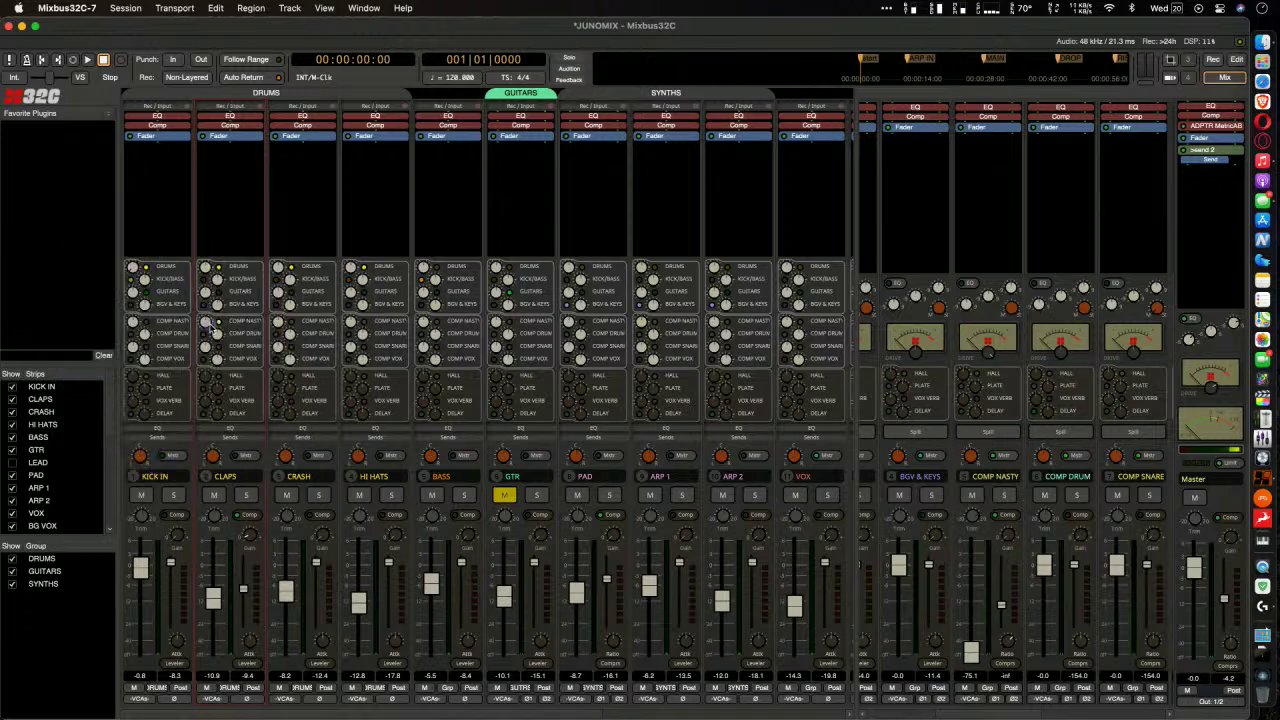
Solo the CLAPS track and audition it from the MAIN section
{"action": "left_click", "coordinate": [246, 496]}
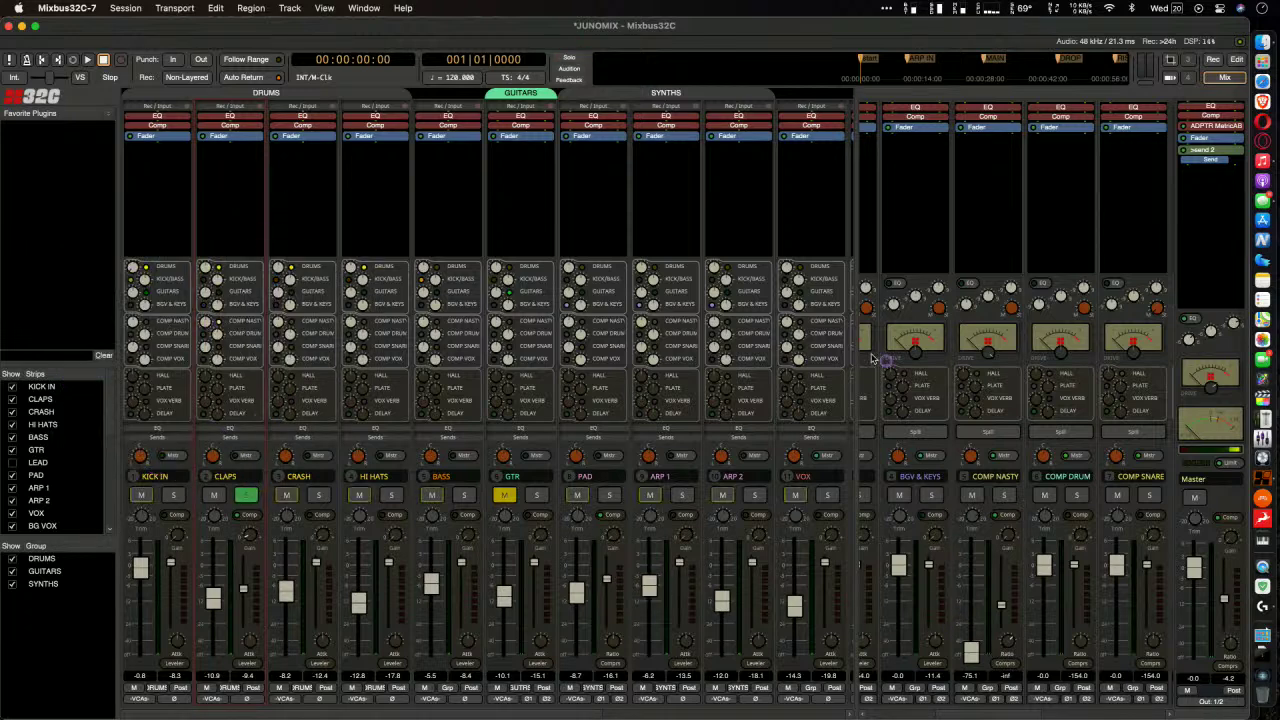
{"action": "mouse_move", "coordinate": [916, 210]}
{"action": "left_mouse_down"}
{"action": "mouse_move", "coordinate": [969, 602]}
{"action": "mouse_move", "coordinate": [1008, 515]}
{"action": "left_mouse_up"}
{"action": "key", "text": "space"}
{"action": "left_click", "coordinate": [900, 64]}
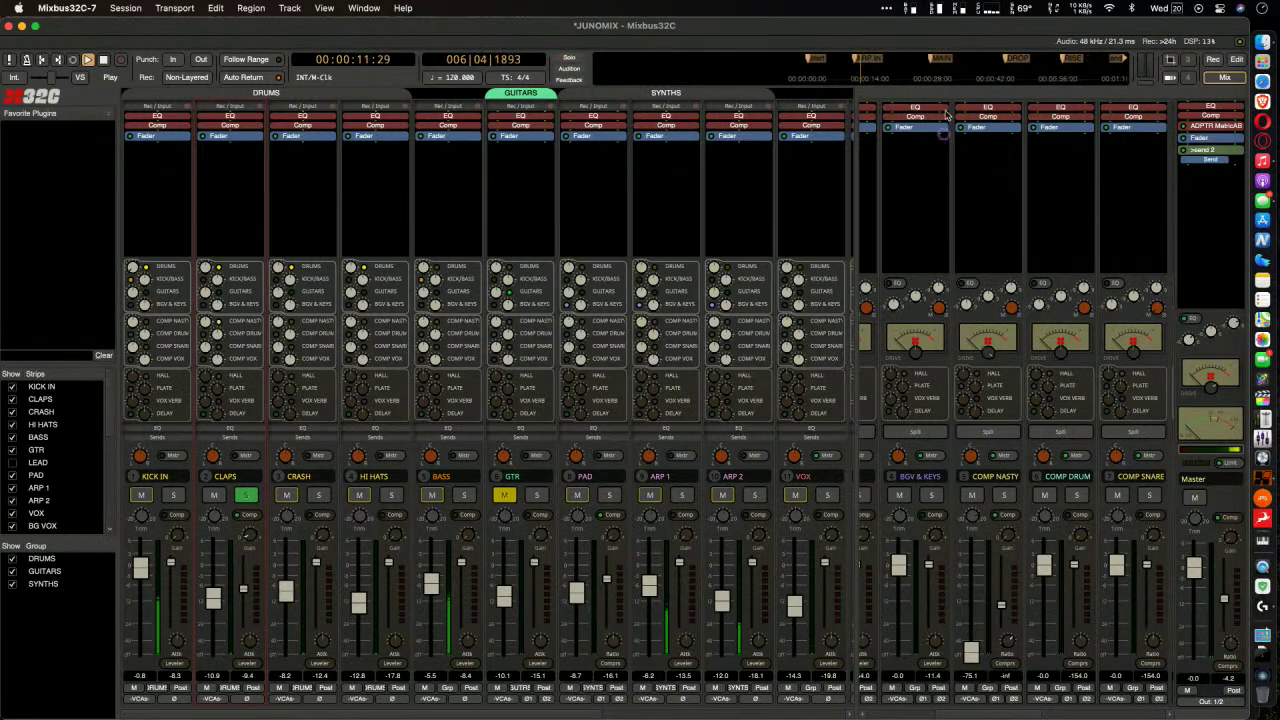
{"action": "left_click", "coordinate": [925, 58]}
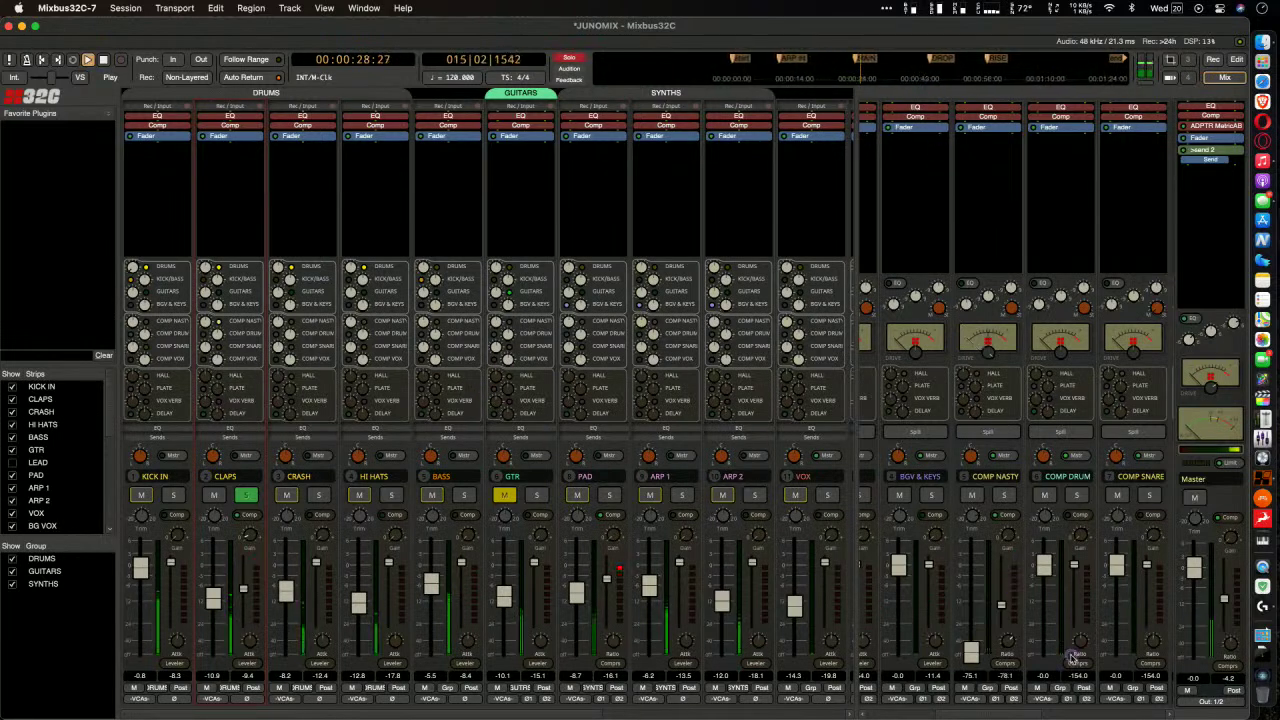
Blend in the COMP NASTY bus during full-mix playback by raising its fader to about -10 dB
{"action": "left_click_drag", "start_coordinate": [970, 650], "coordinate": [980, 712]}
{"action": "key", "text": "space"}
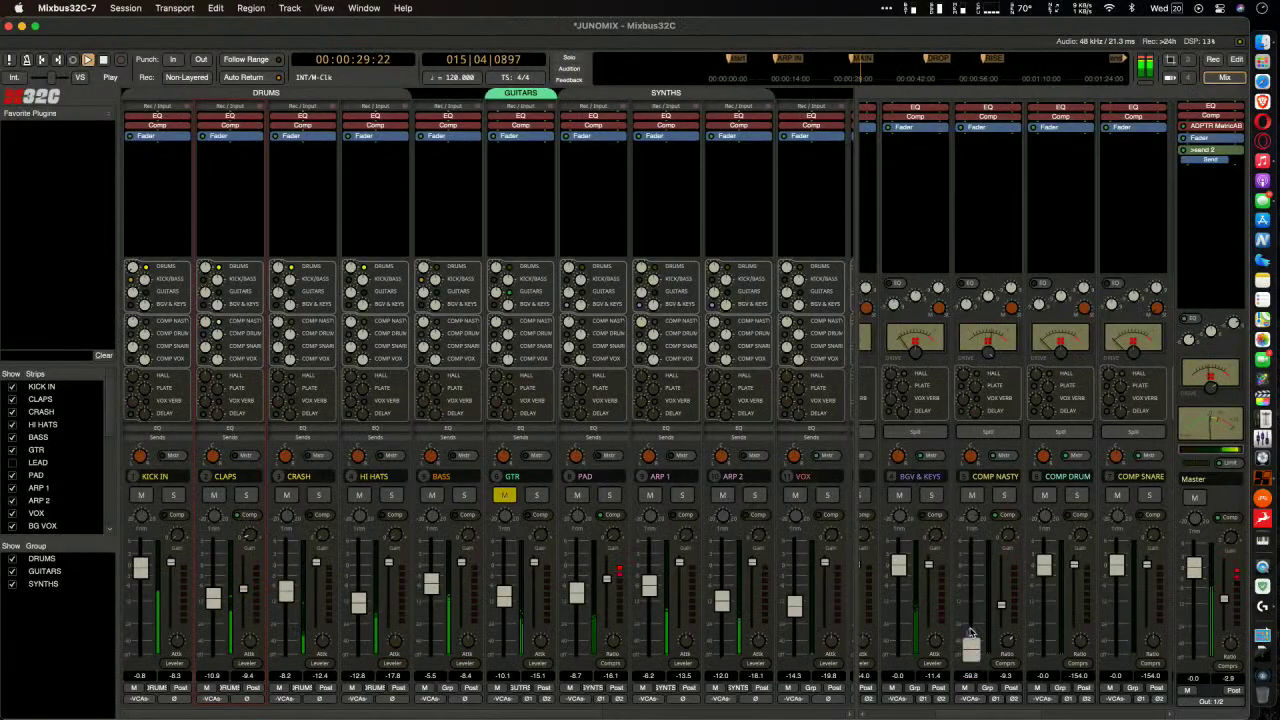
{"action": "left_click_drag", "start_coordinate": [968, 614], "coordinate": [966, 594]}
{"action": "left_click_drag", "start_coordinate": [963, 570], "coordinate": [963, 518]}
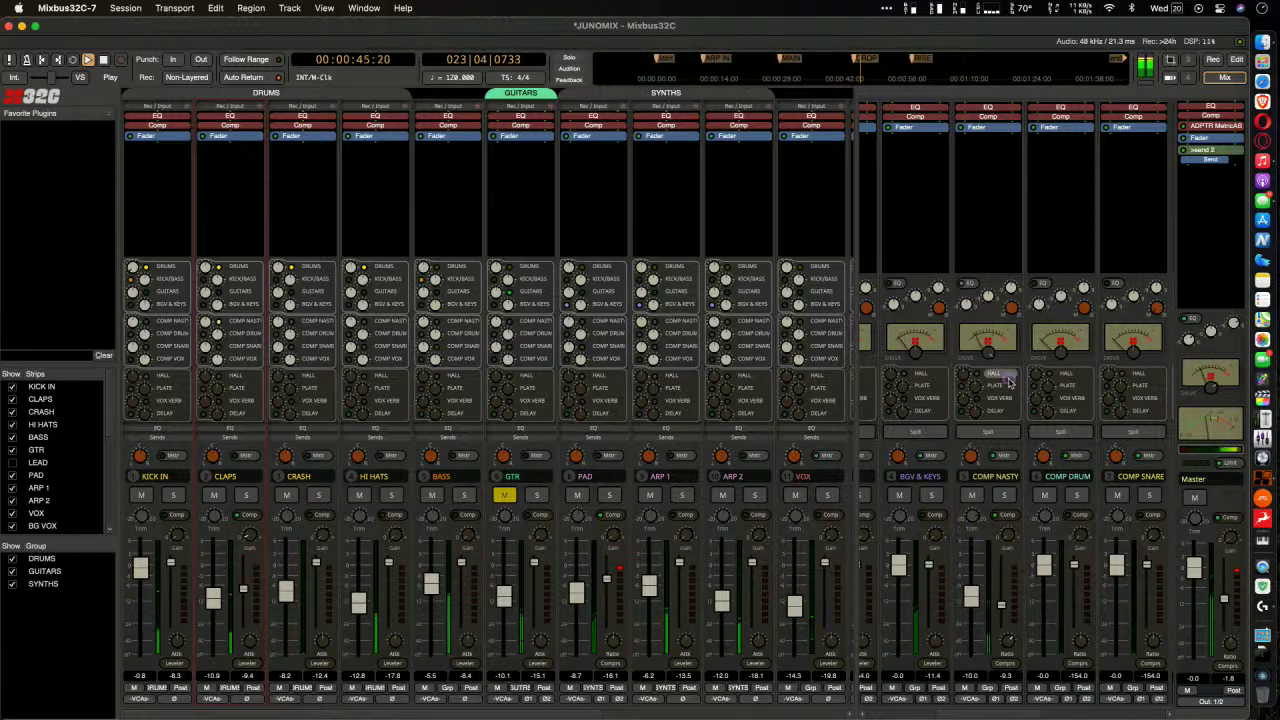
{"action": "key", "text": "space"}
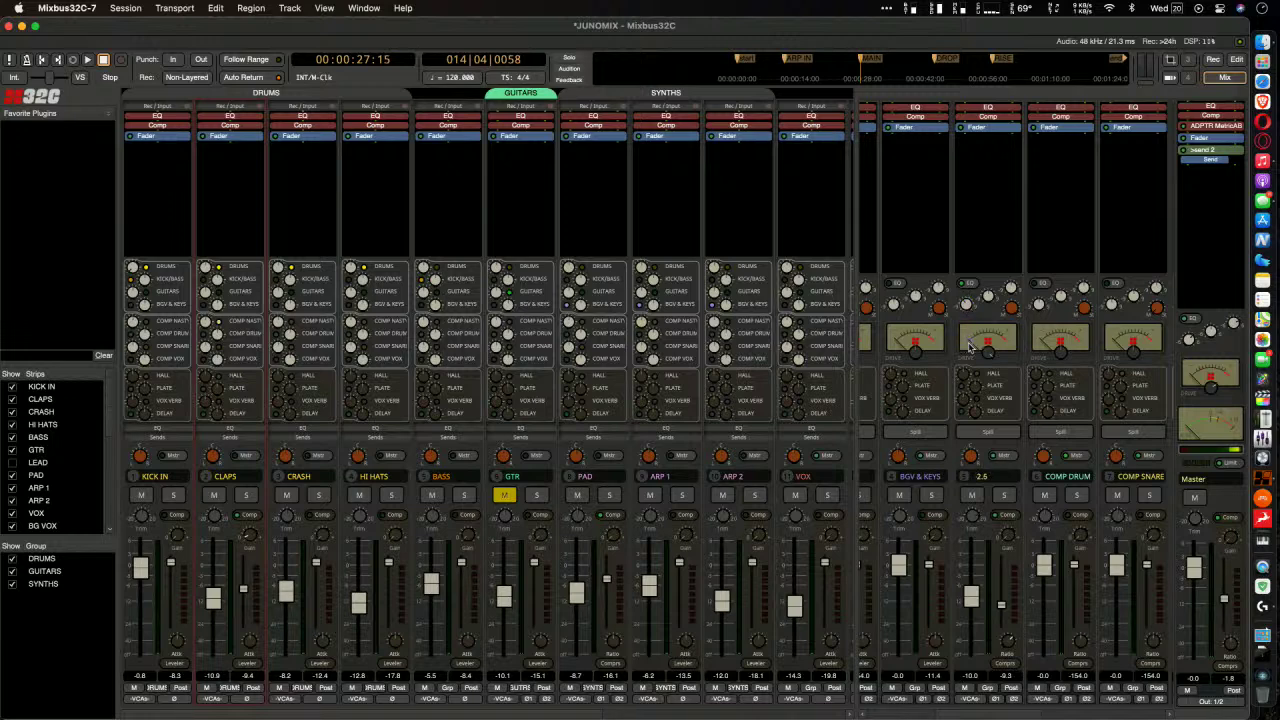
Boost the 2 kHz high gain on the COMP NASTY bus EQ and bring its fader to about -12.7 dB during playback
{"action": "left_click_drag", "start_coordinate": [1012, 289], "coordinate": [1012, 272]}
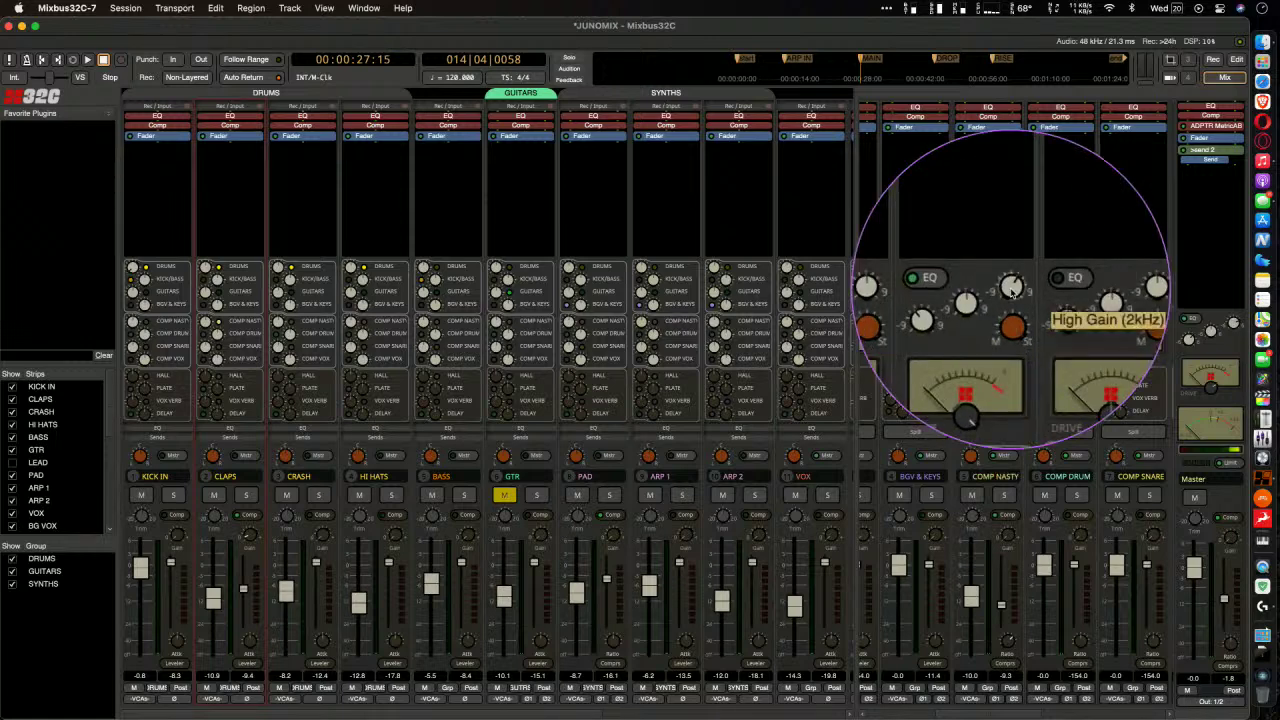
{"action": "key", "text": "space"}
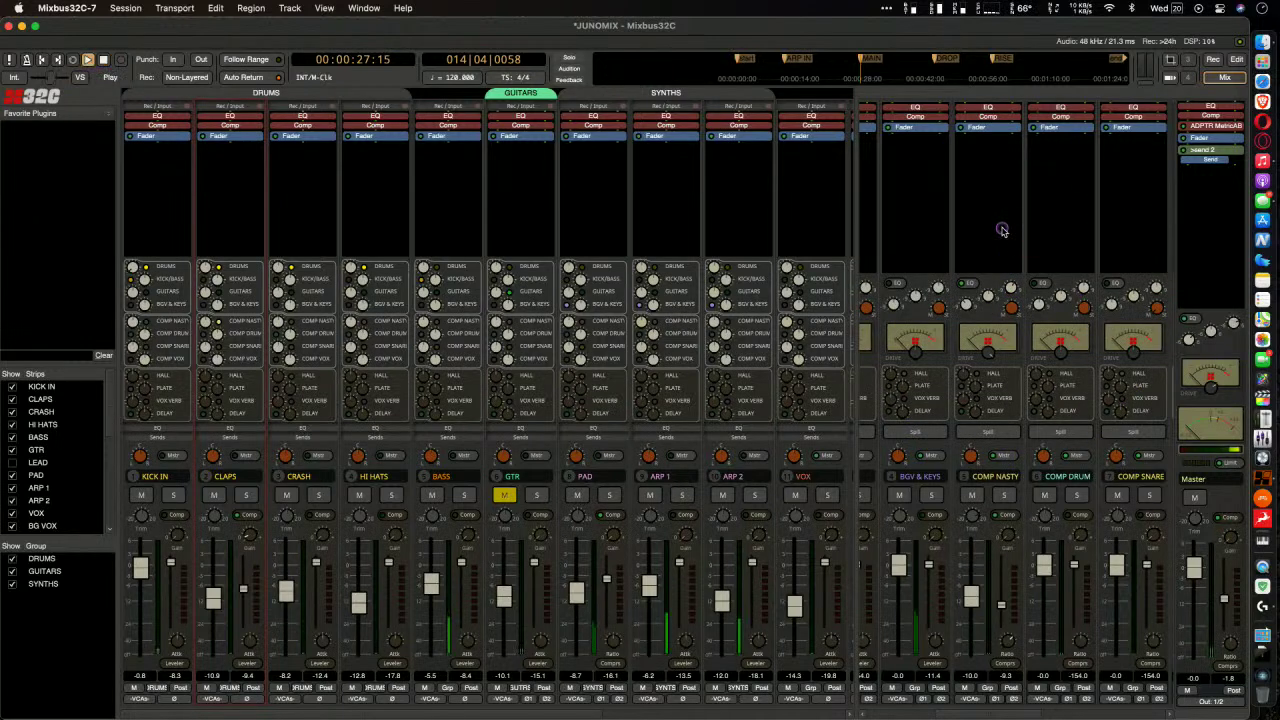
{"action": "mouse_move", "coordinate": [1008, 286]}
{"action": "left_mouse_down"}
{"action": "mouse_move", "coordinate": [1014, 248]}
{"action": "mouse_move", "coordinate": [1014, 266]}
{"action": "left_mouse_up"}
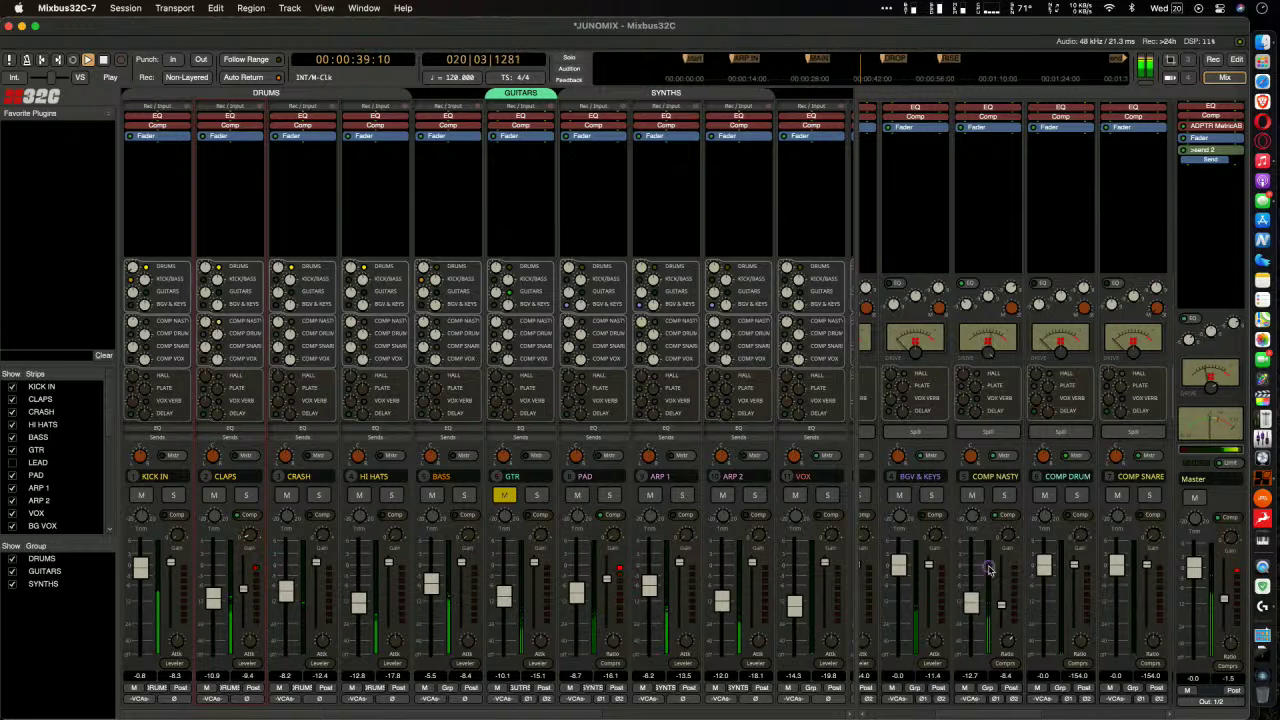
Compare the playing mix with the COMP NASTY bus muted and unmuted, and stop playback
{"action": "left_click", "coordinate": [976, 497]}
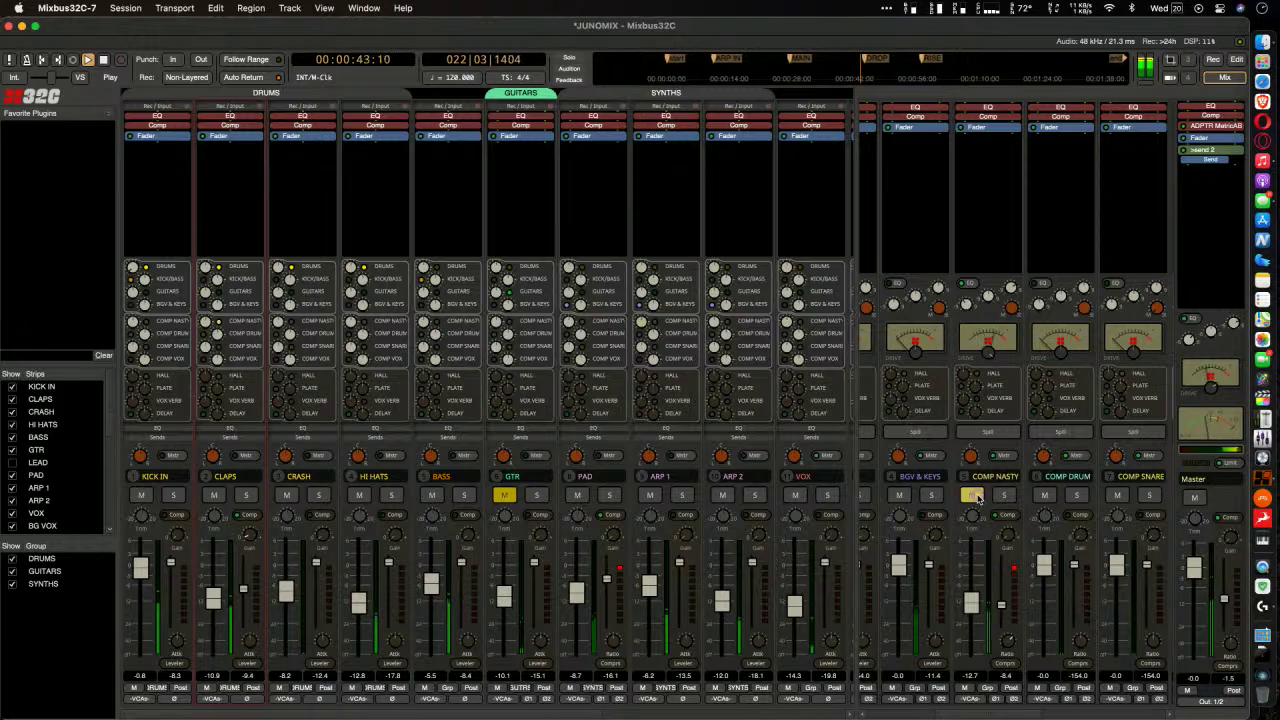
{"action": "left_click", "coordinate": [976, 497]}
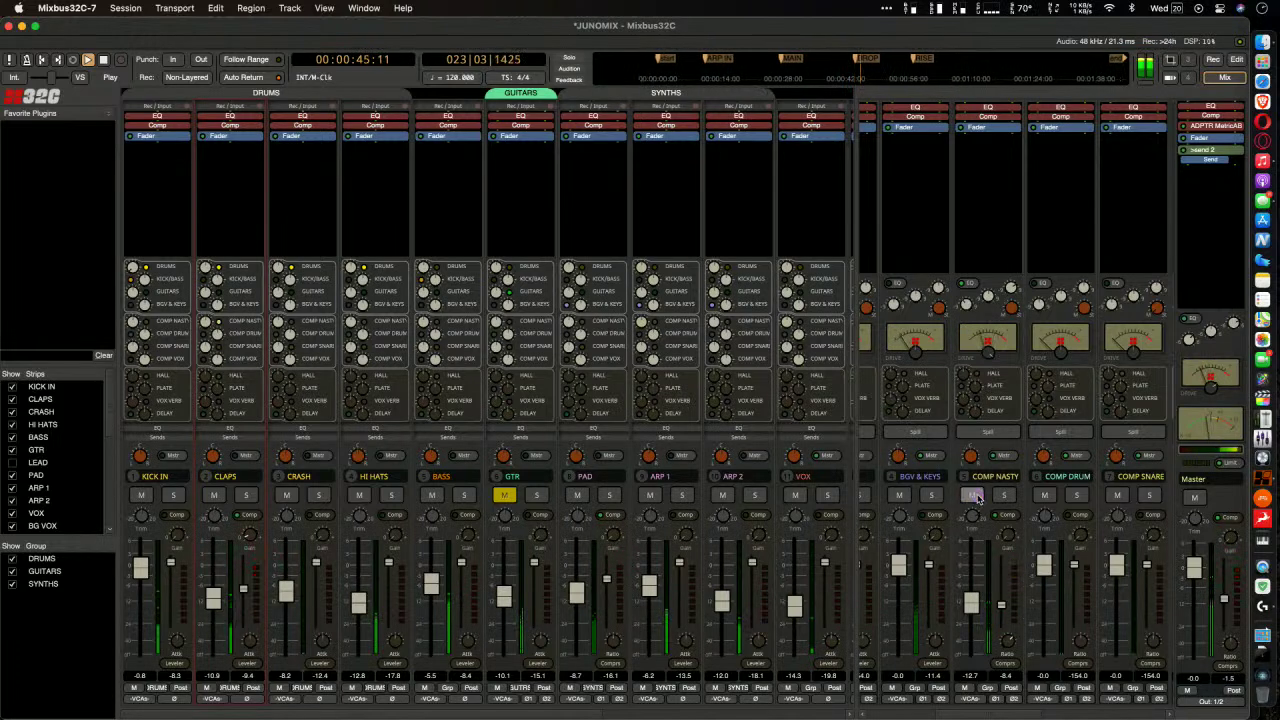
{"action": "key", "text": "space"}
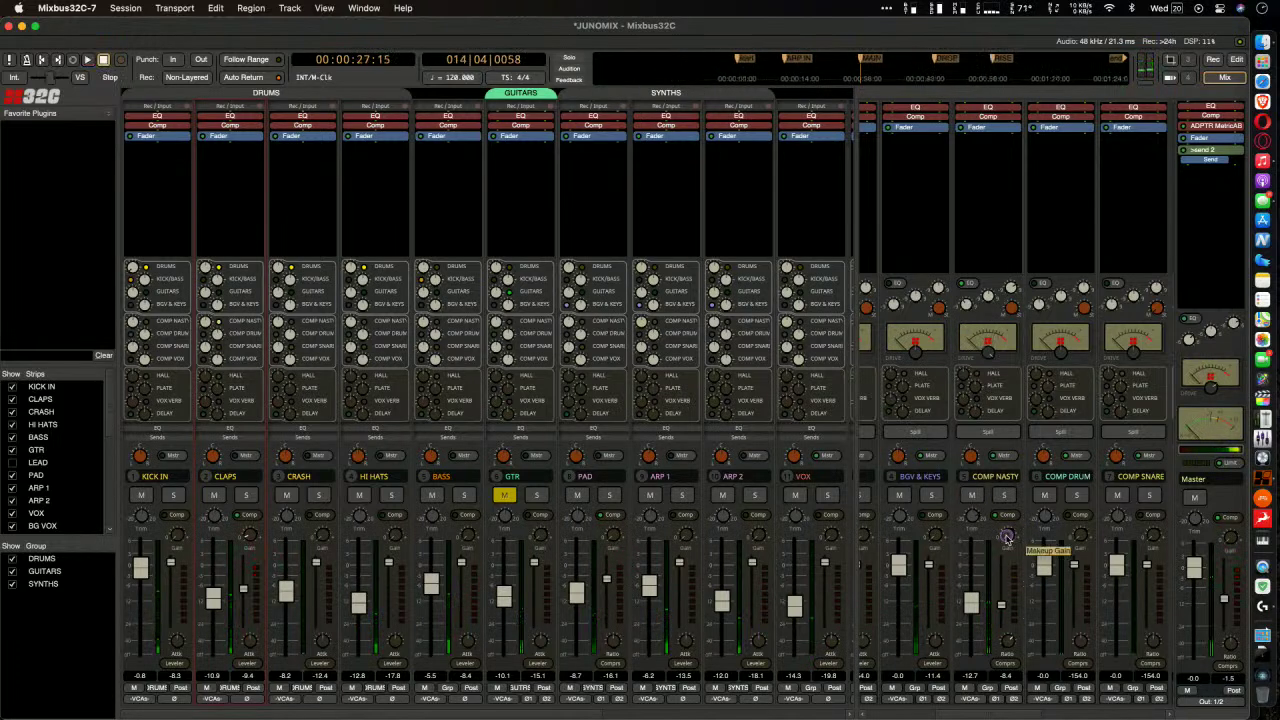
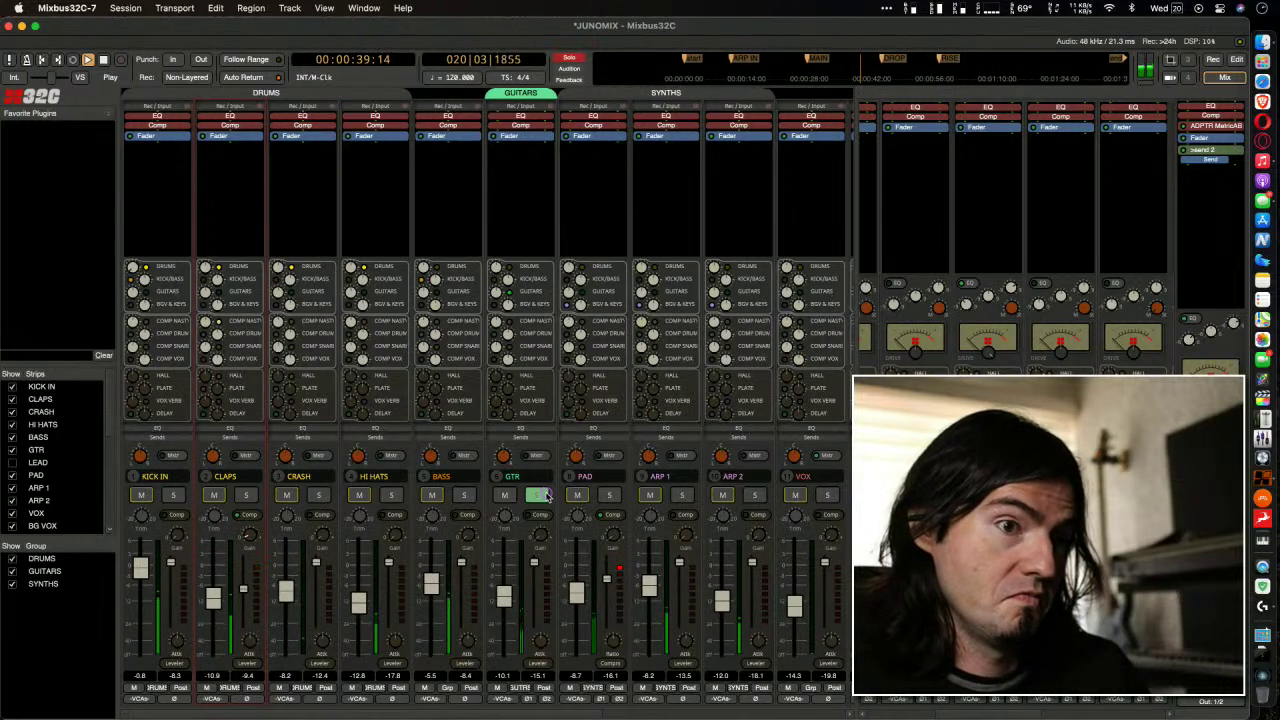
Stop playback, unsolo the GTR track and show the EQ controls in the channel strips
{"action": "key", "text": "space"}
{"action": "left_click", "coordinate": [540, 495]}
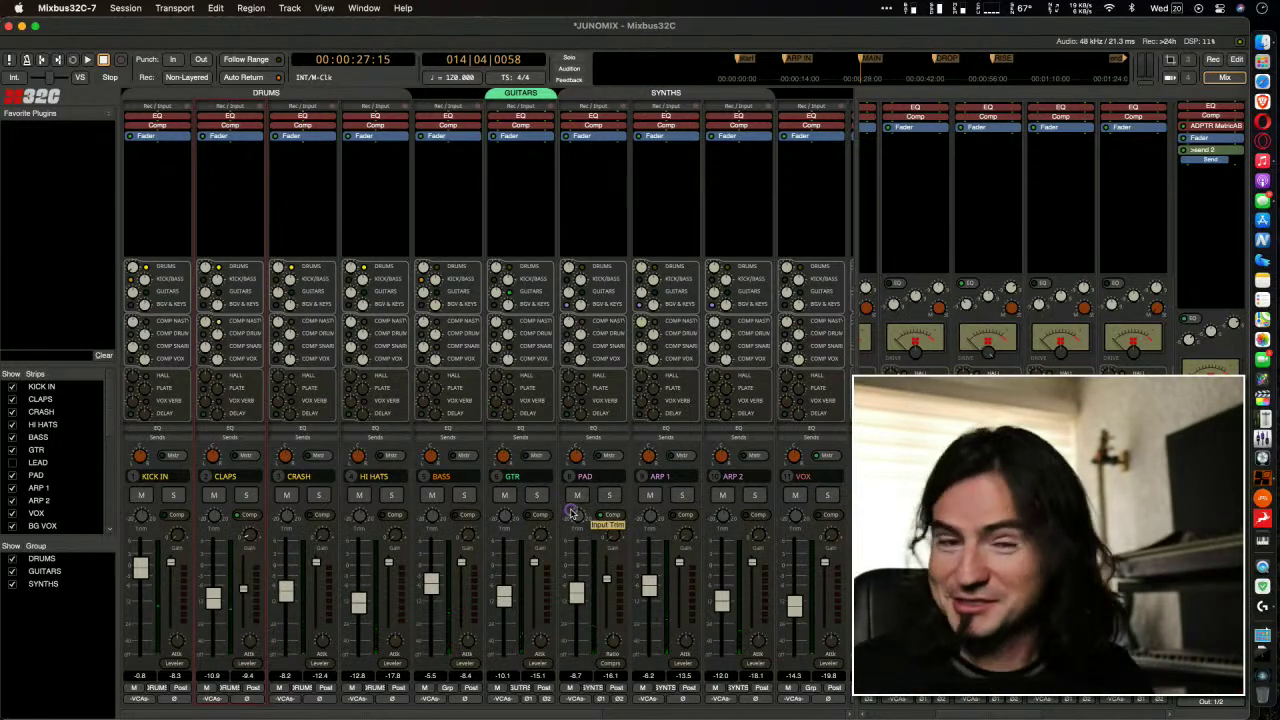
{"action": "left_click", "coordinate": [525, 430]}
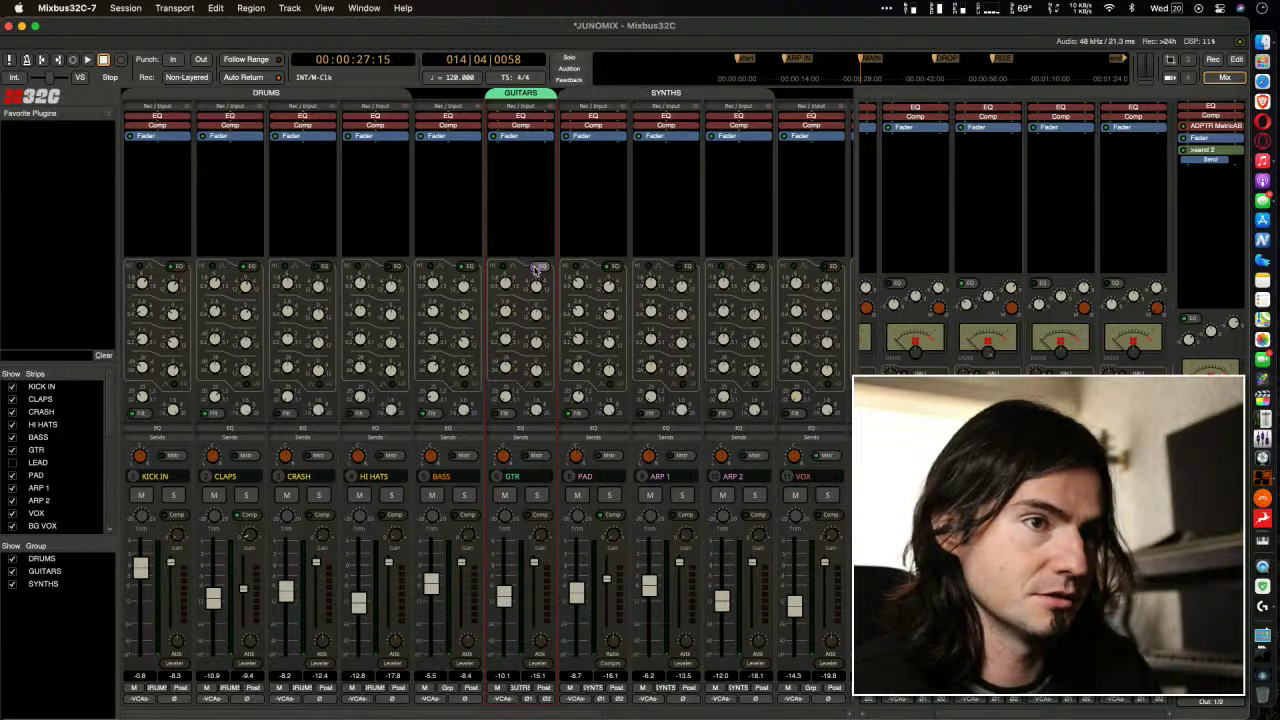
Solo the GTR track and audition it briefly from the MAIN section
{"action": "left_click", "coordinate": [541, 502]}
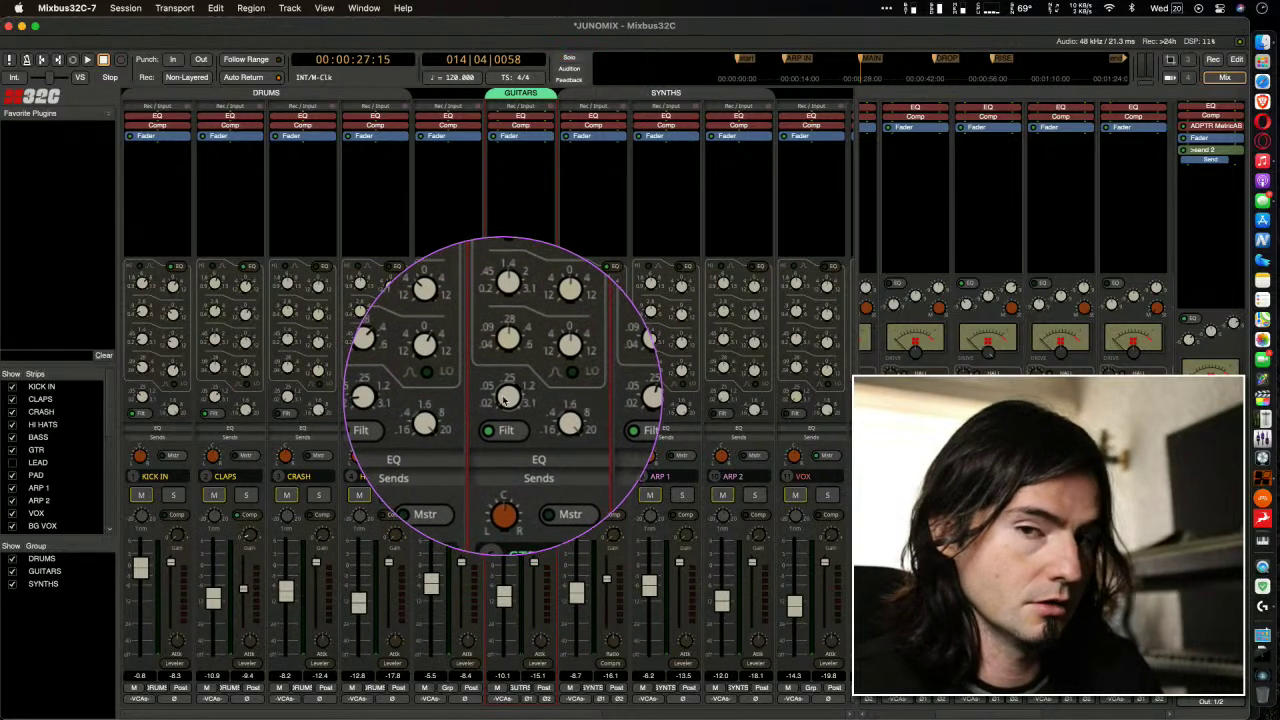
{"action": "key", "text": "space"}
{"action": "left_click_drag", "start_coordinate": [517, 281], "coordinate": [517, 285]}
{"action": "key", "text": "space"}
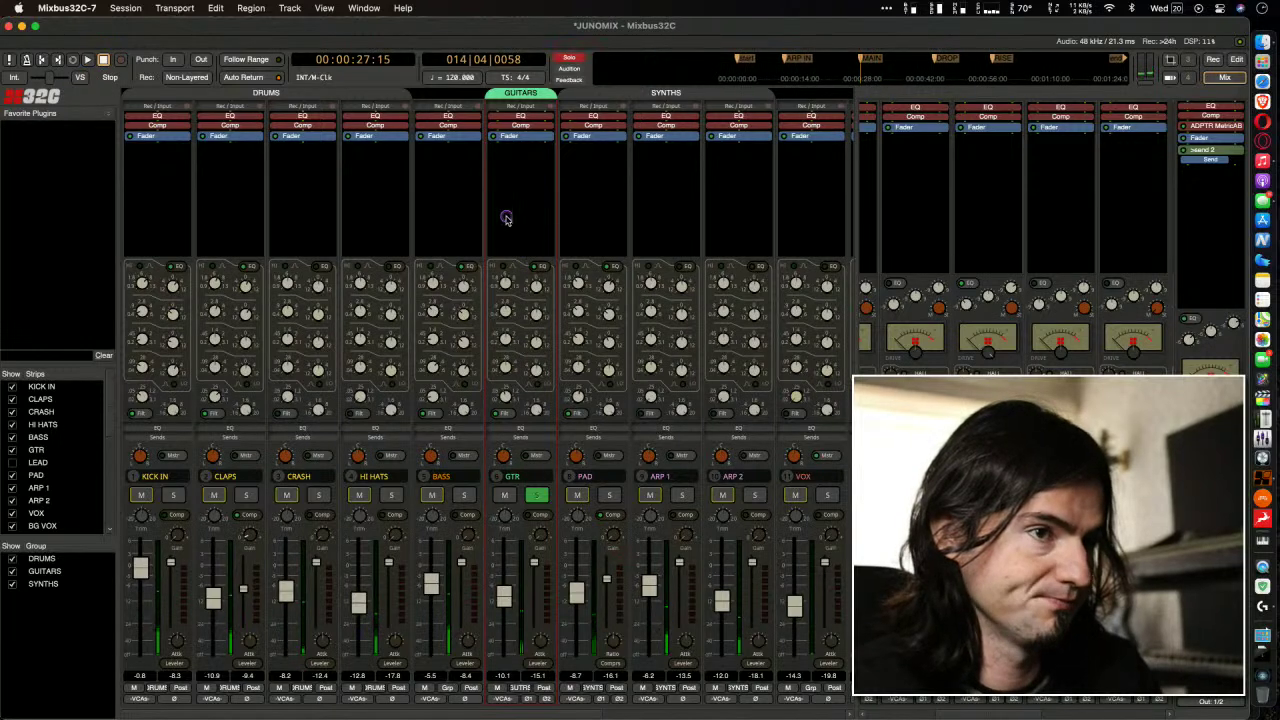
Replay the soloed GTR track from the MAIN section several times to compare its sound with the channel filter in and out
{"action": "key", "text": "space"}
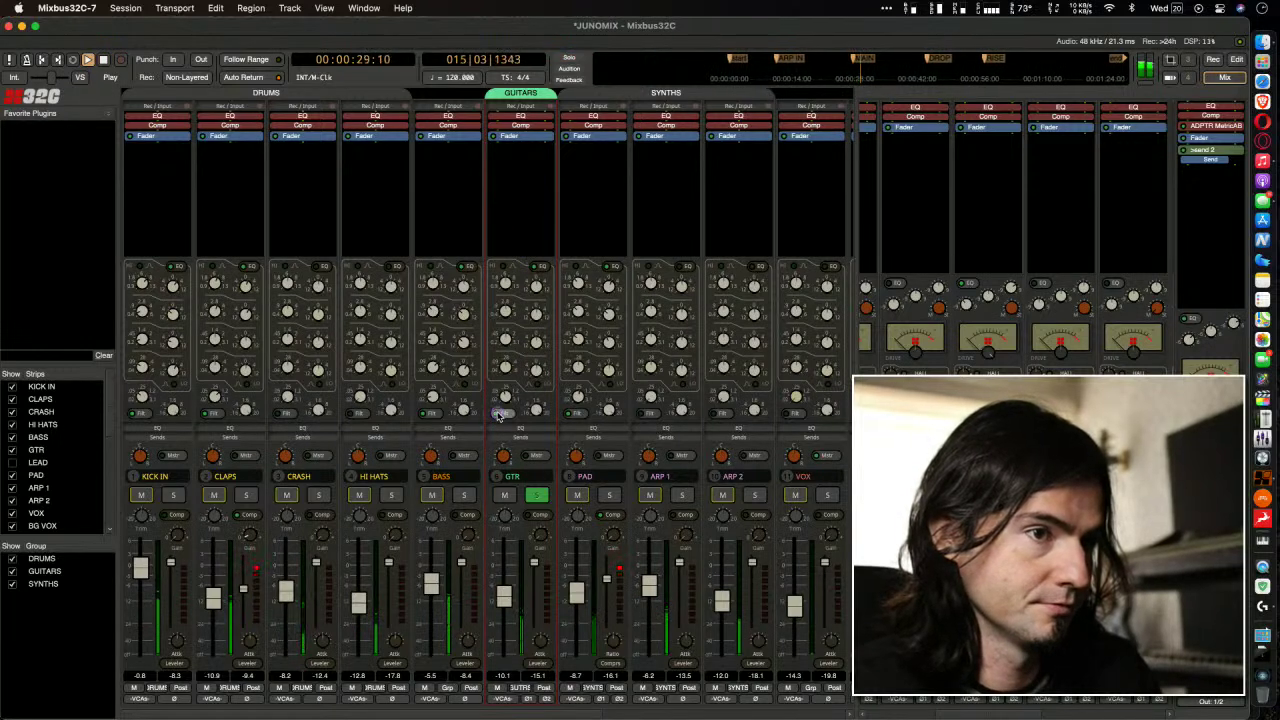
{"action": "key", "text": "space"}
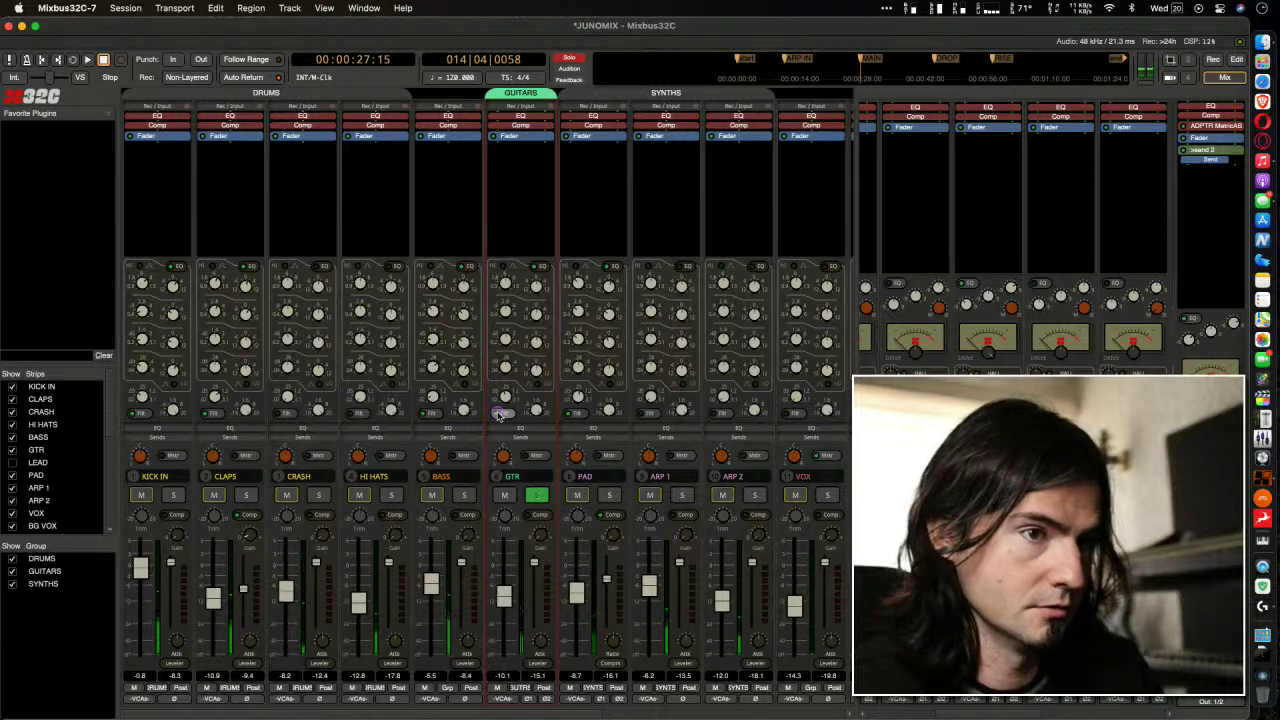
{"action": "key", "text": "space"}
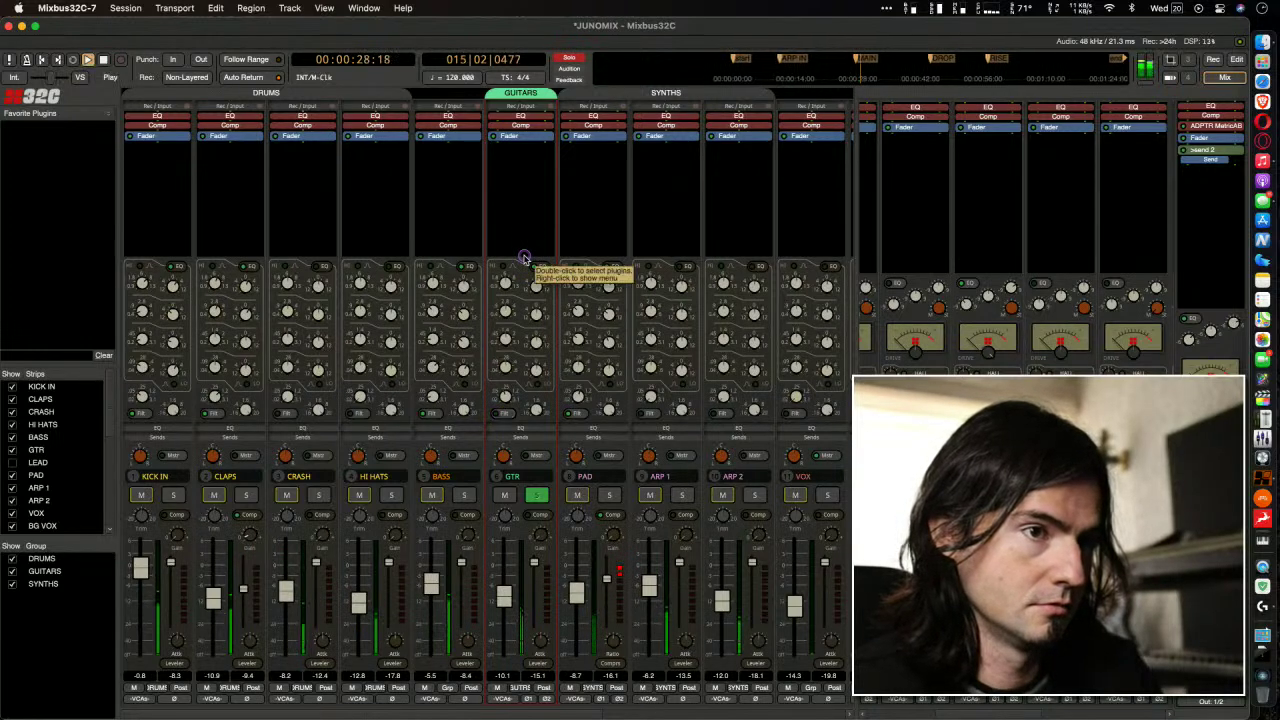
{"action": "key", "text": "space"}
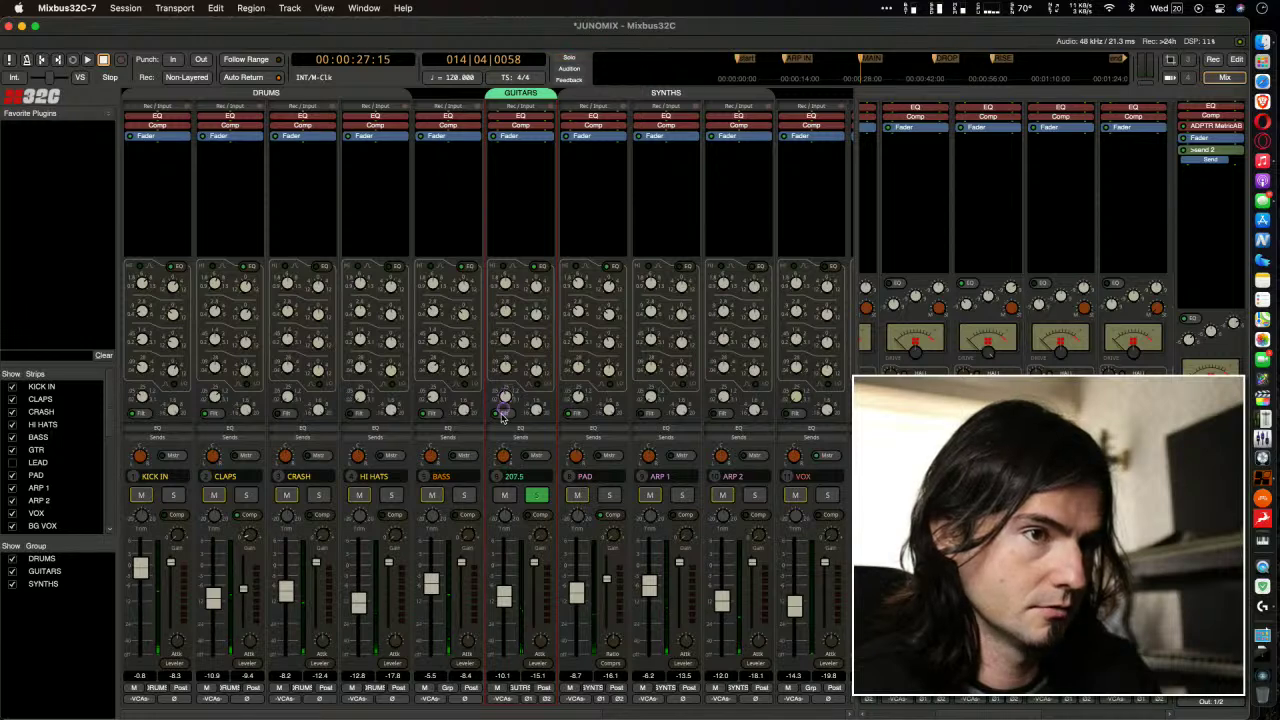
{"action": "key", "text": "space"}
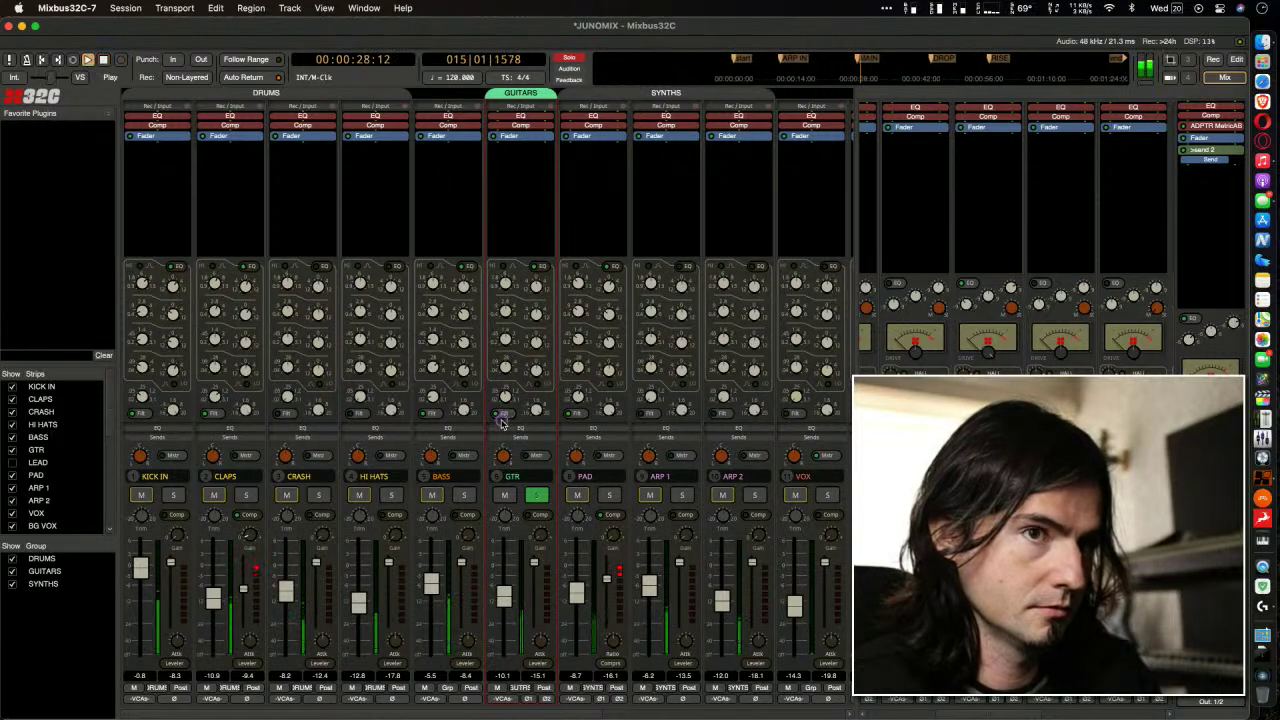
{"action": "key", "text": "space"}
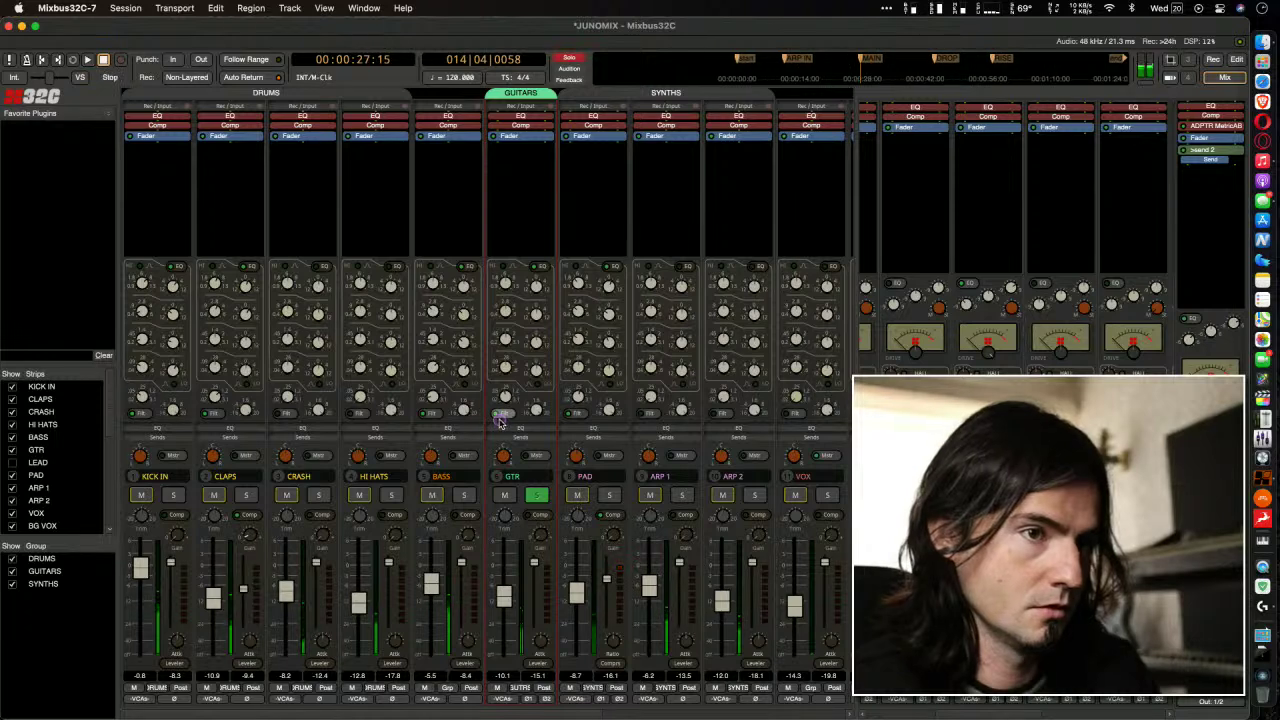
{"action": "key", "text": "space"}
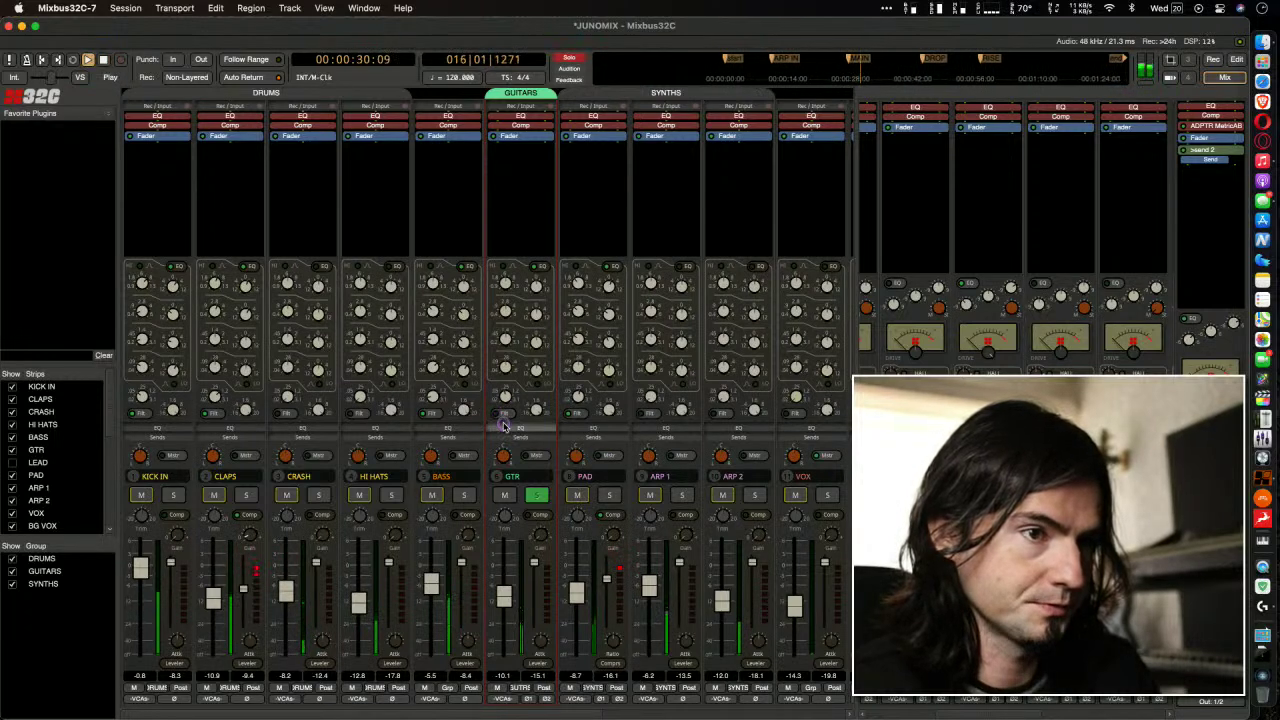
{"action": "key", "text": "space"}
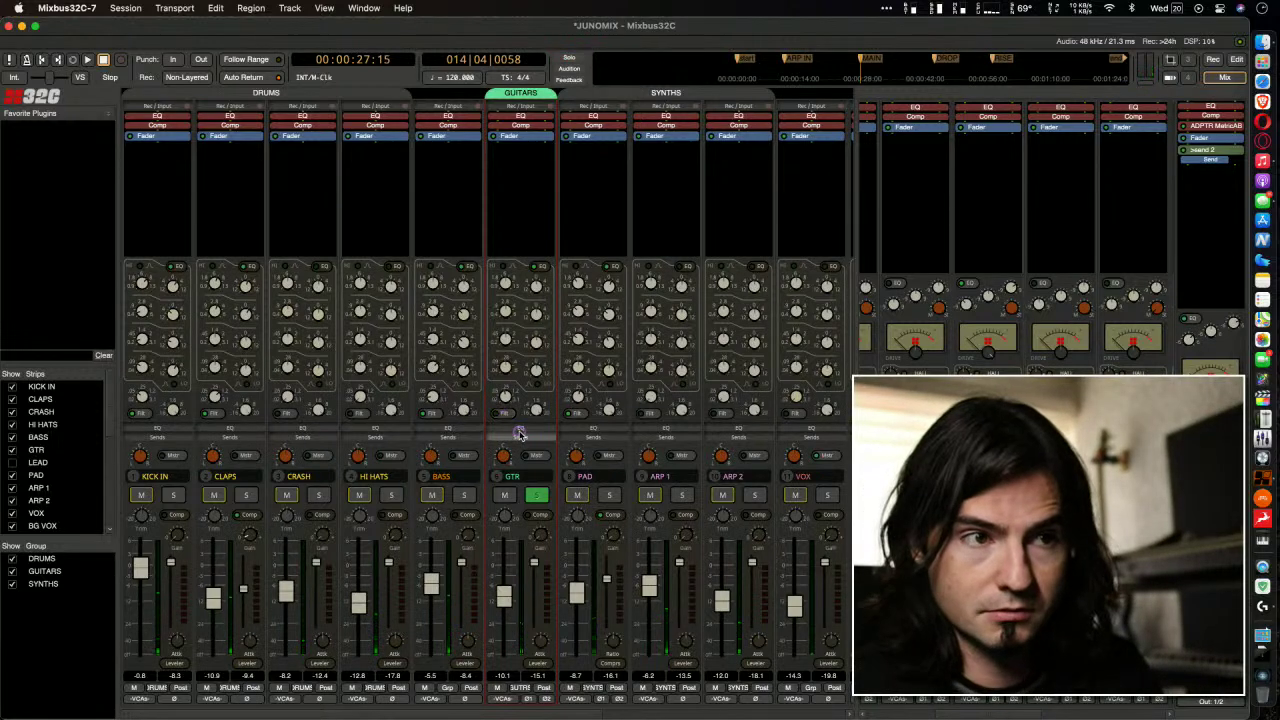
Unsolo the GTR track during playback and bring its lowered fader back up to -7.7 dB by ear in the full mix
{"action": "left_click_drag", "start_coordinate": [503, 596], "coordinate": [503, 645]}
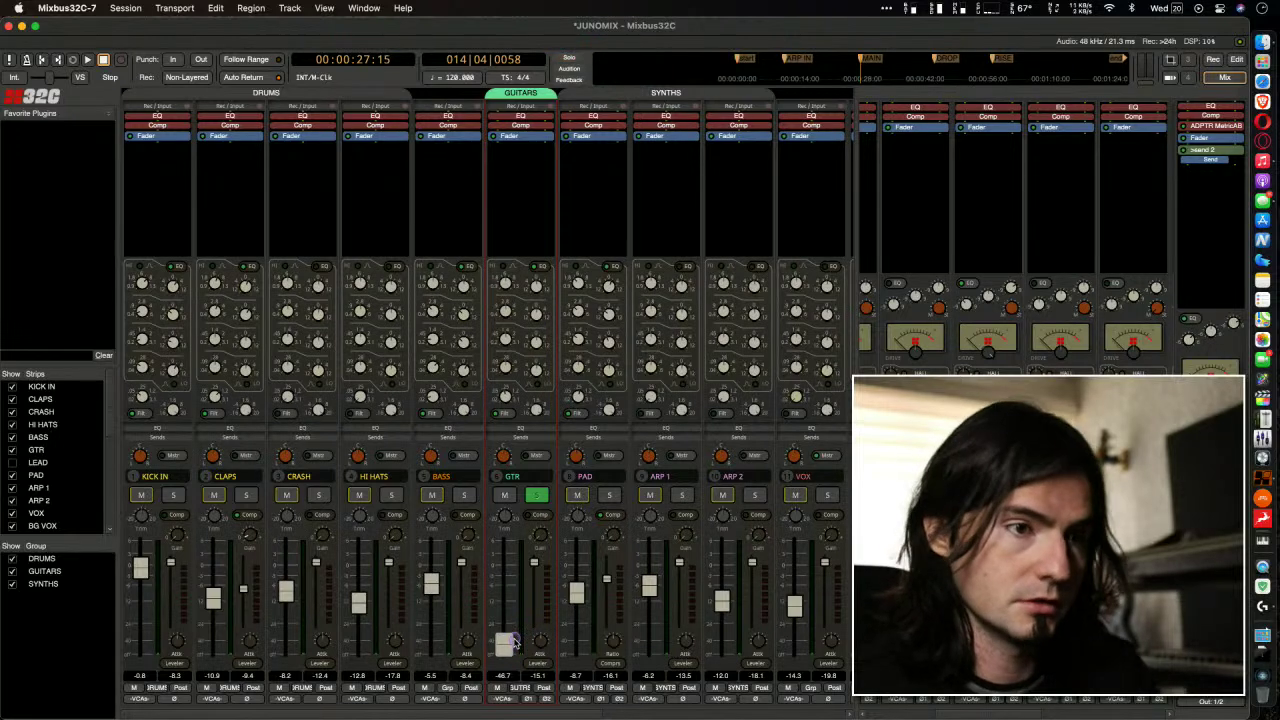
{"action": "key", "text": "space"}
{"action": "left_click", "coordinate": [536, 496]}
{"action": "left_click_drag", "start_coordinate": [505, 645], "coordinate": [507, 527]}
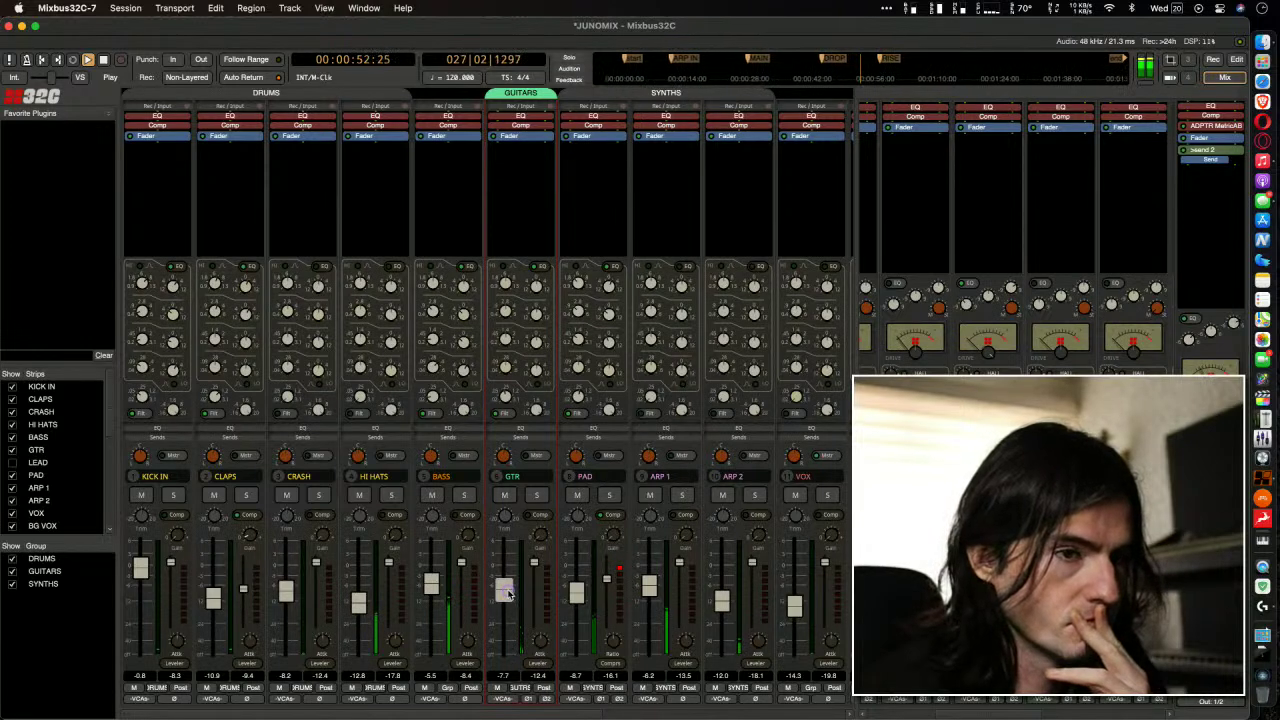
{"action": "key", "text": "space"}
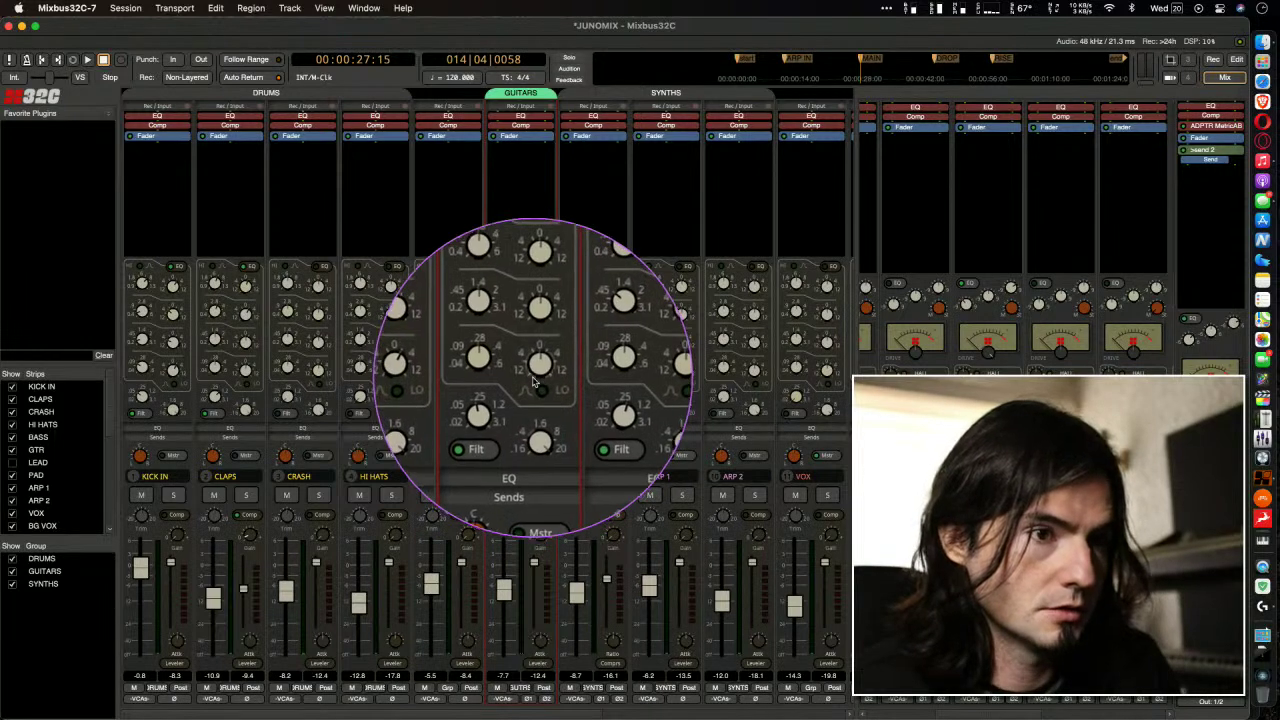
Solo the GTR track, boost its low-mid EQ band by 13.0 dB and sweep the frequency down to 364.6 Hz during playback
{"action": "left_click", "coordinate": [537, 497]}
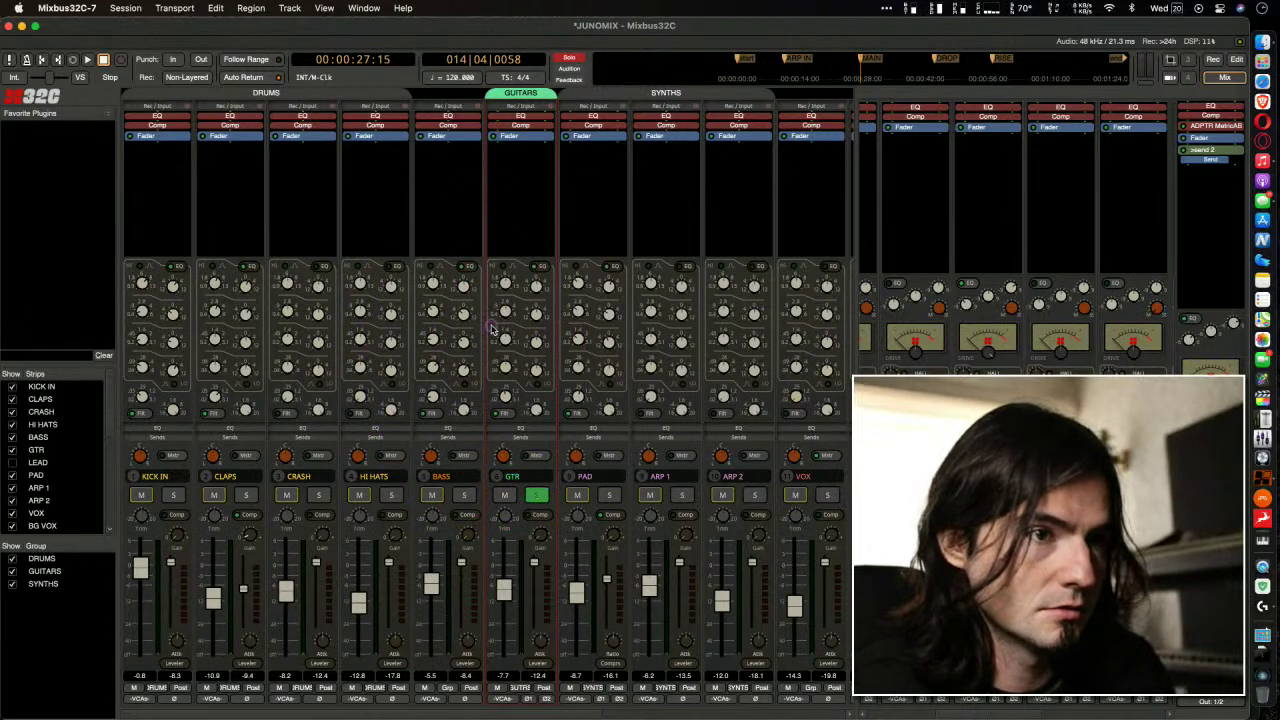
{"action": "left_click_drag", "start_coordinate": [533, 333], "coordinate": [509, 360]}
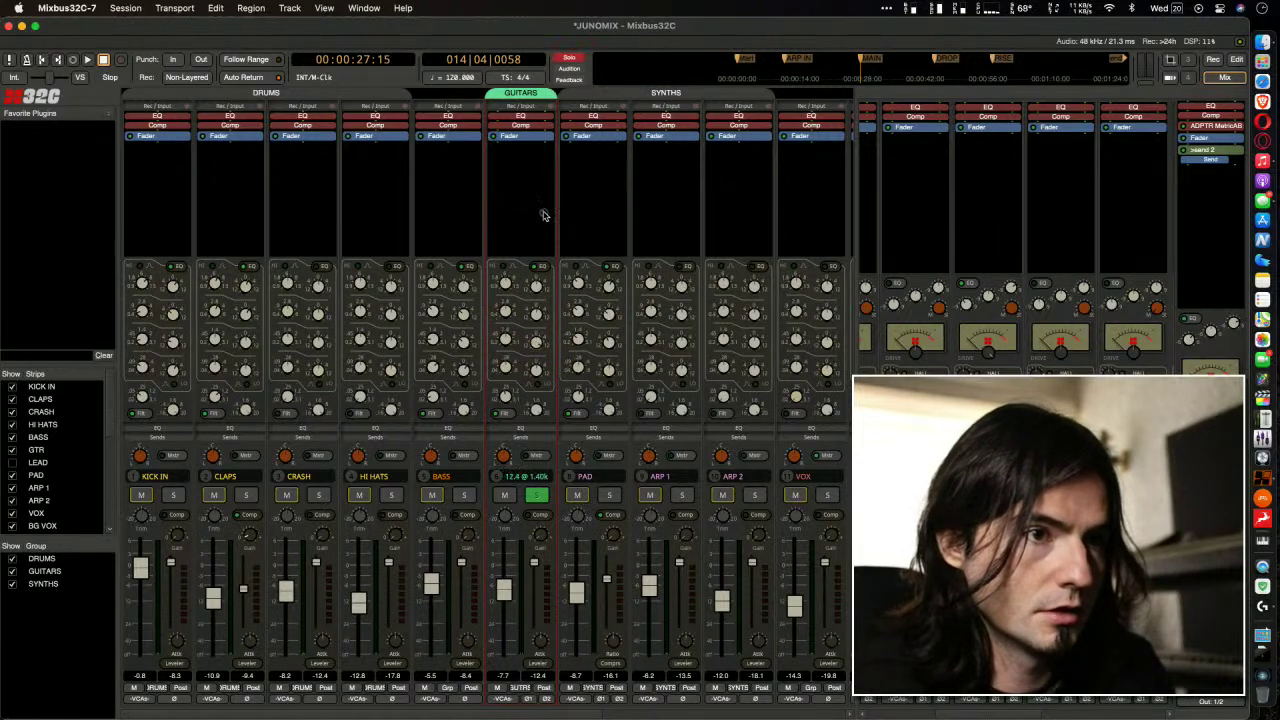
{"action": "left_click_drag", "start_coordinate": [536, 345], "coordinate": [541, 410]}
{"action": "left_click_drag", "start_coordinate": [536, 350], "coordinate": [505, 395]}
{"action": "key", "text": "space"}
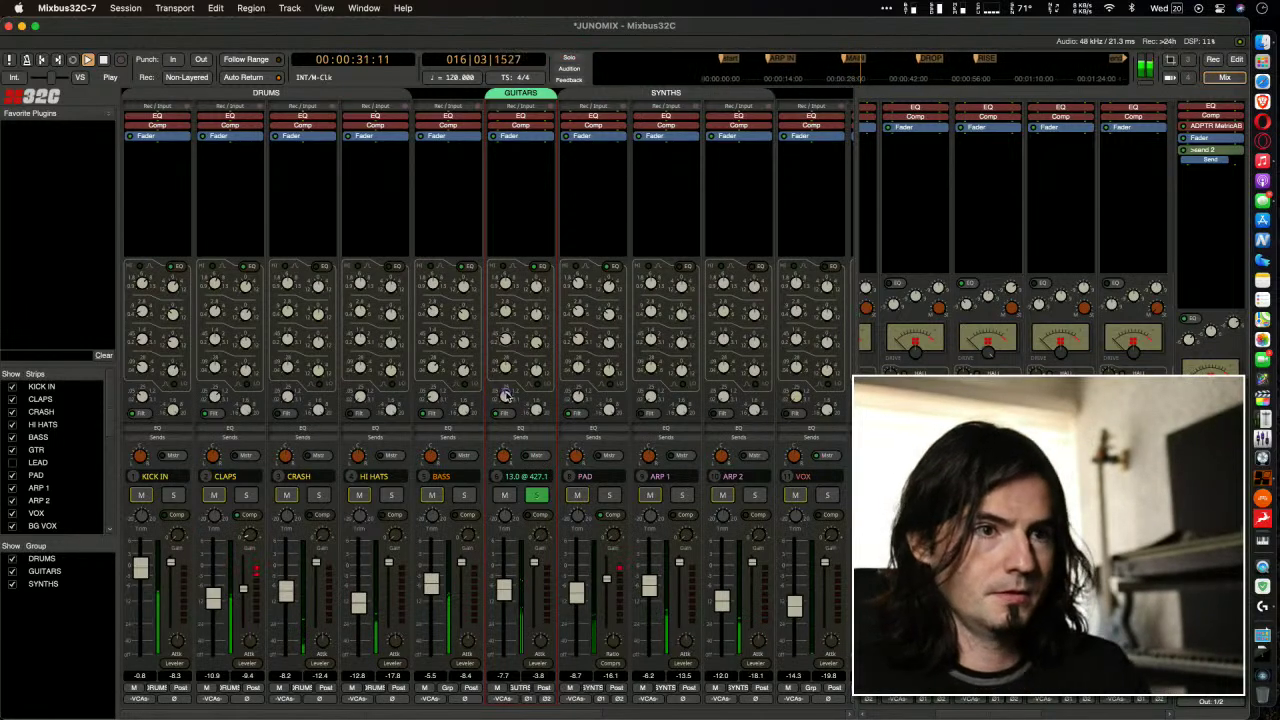
{"action": "left_click_drag", "start_coordinate": [505, 395], "coordinate": [507, 416]}
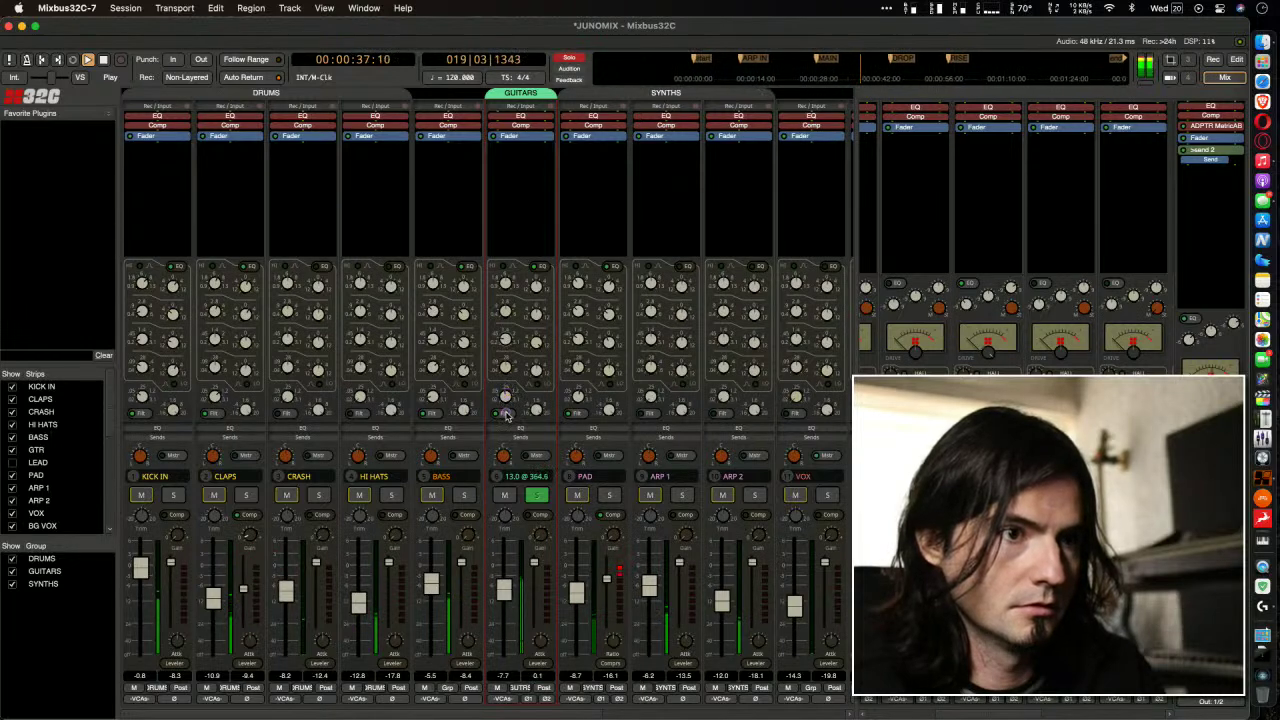
{"action": "key", "text": "space"}
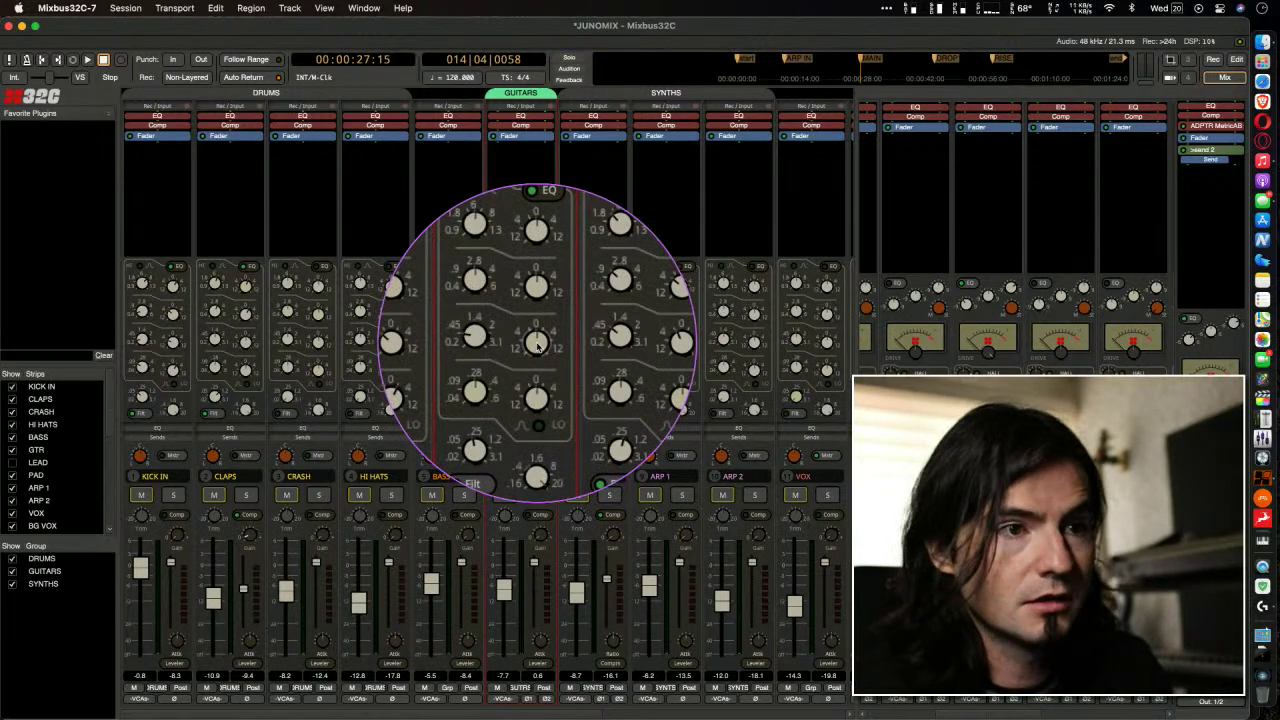
Unsolo the GTR track, cut its low-mid EQ band by about 3.6 dB and raise its fader to -4.3 dB during playback
{"action": "left_click", "coordinate": [543, 497]}
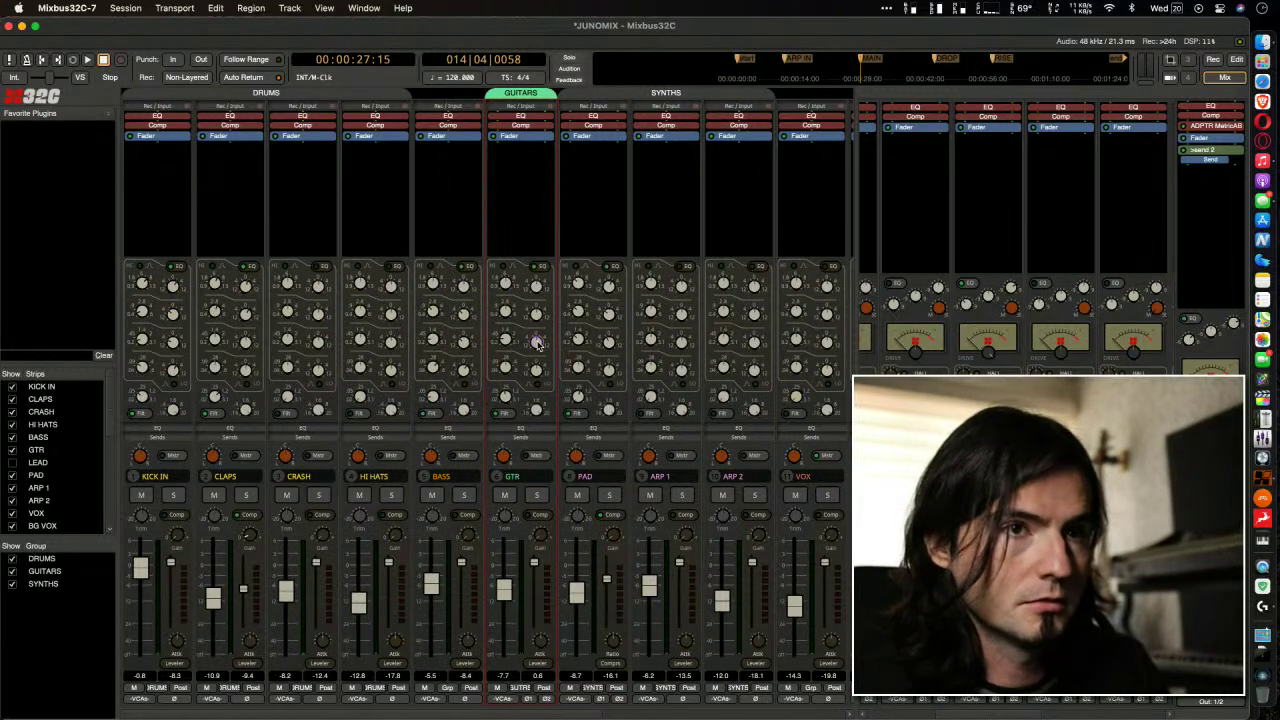
{"action": "key", "text": "space"}
{"action": "mouse_move", "coordinate": [538, 372]}
{"action": "left_click_drag", "start_coordinate": [538, 383], "coordinate": [540, 392]}
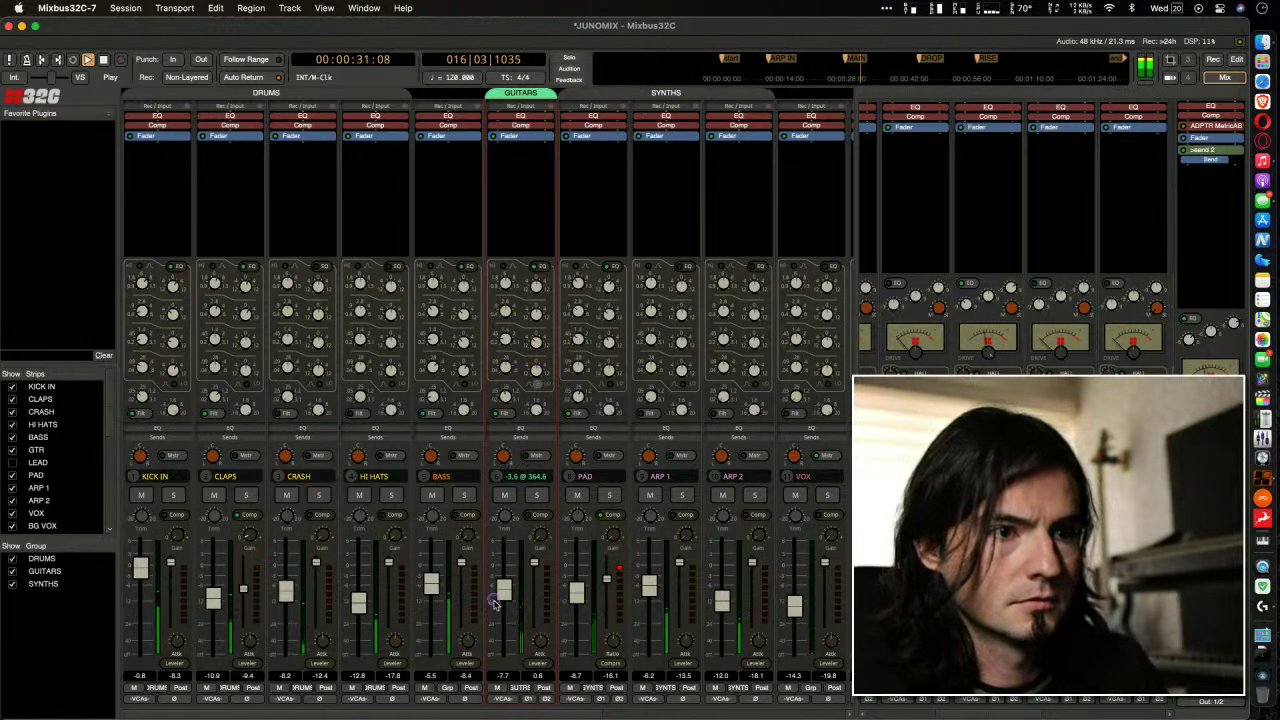
{"action": "left_click_drag", "start_coordinate": [507, 597], "coordinate": [507, 576]}
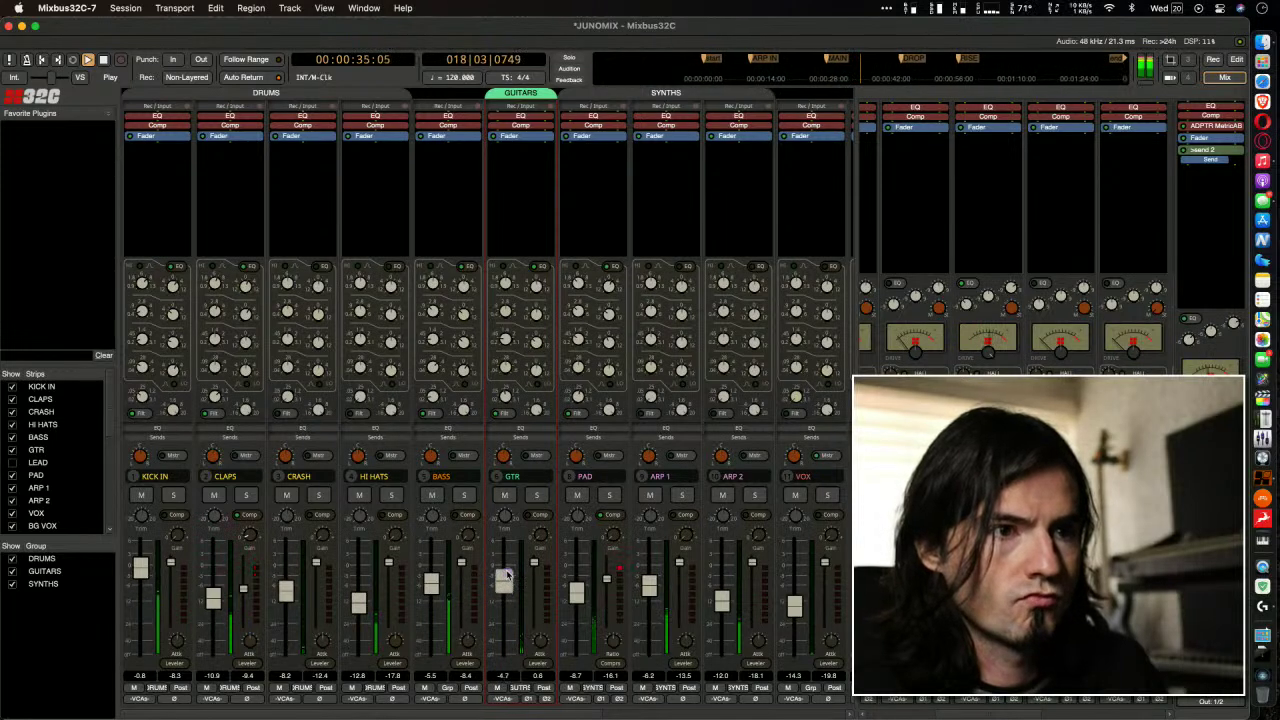
{"action": "left_click_drag", "start_coordinate": [536, 342], "coordinate": [536, 355]}
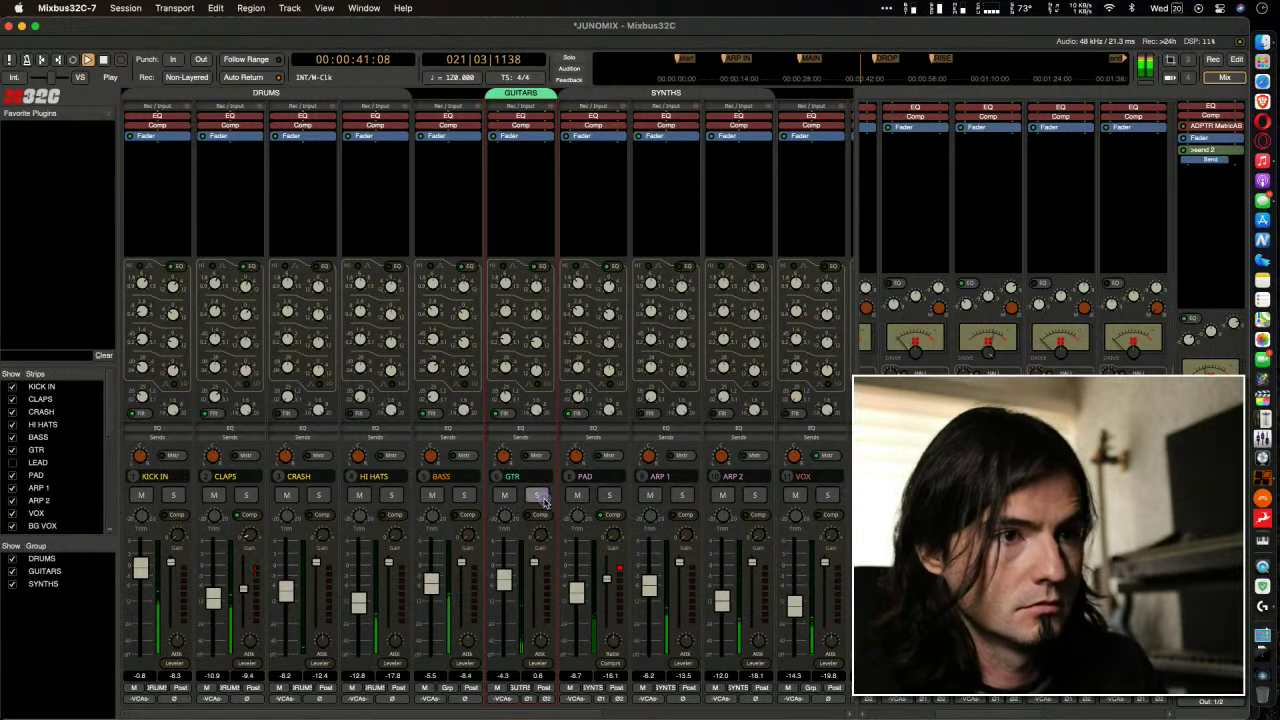
{"action": "key", "text": "space"}
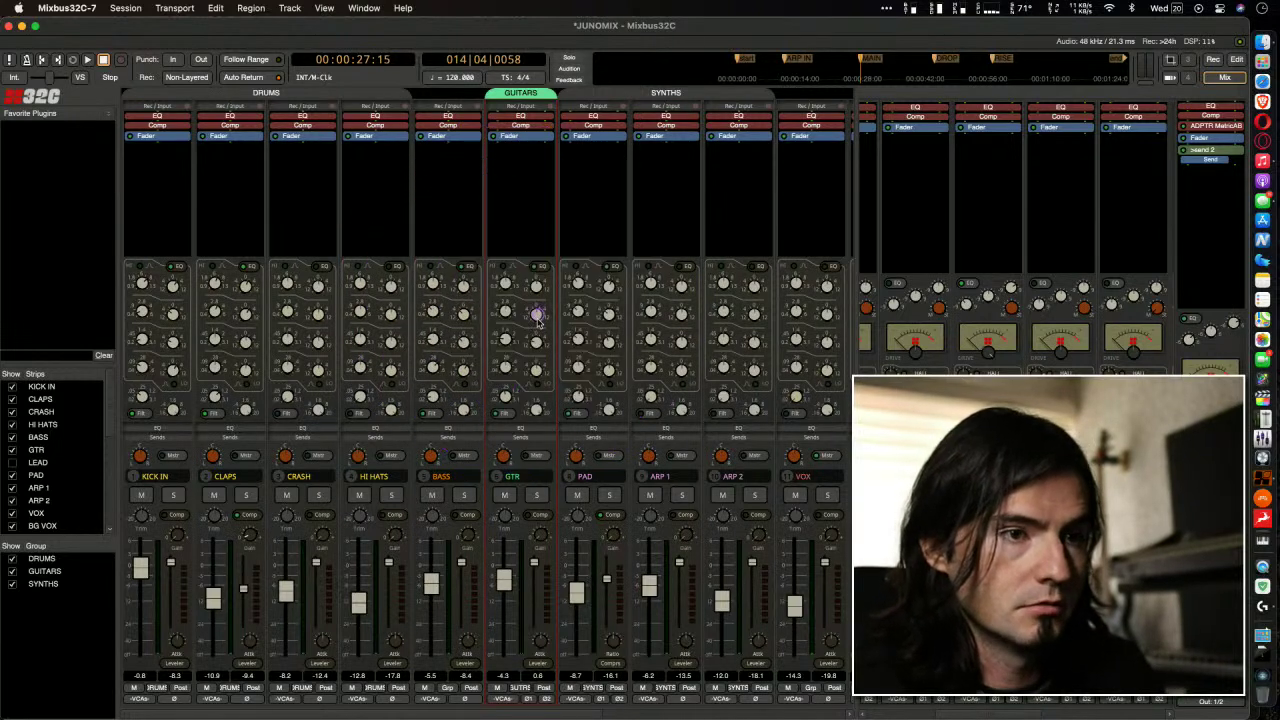
Solo the GTR track during playback and sweep its boosted high EQ band to 5.35 kHz, then unsolo it and stop playback
{"action": "left_click", "coordinate": [537, 496]}
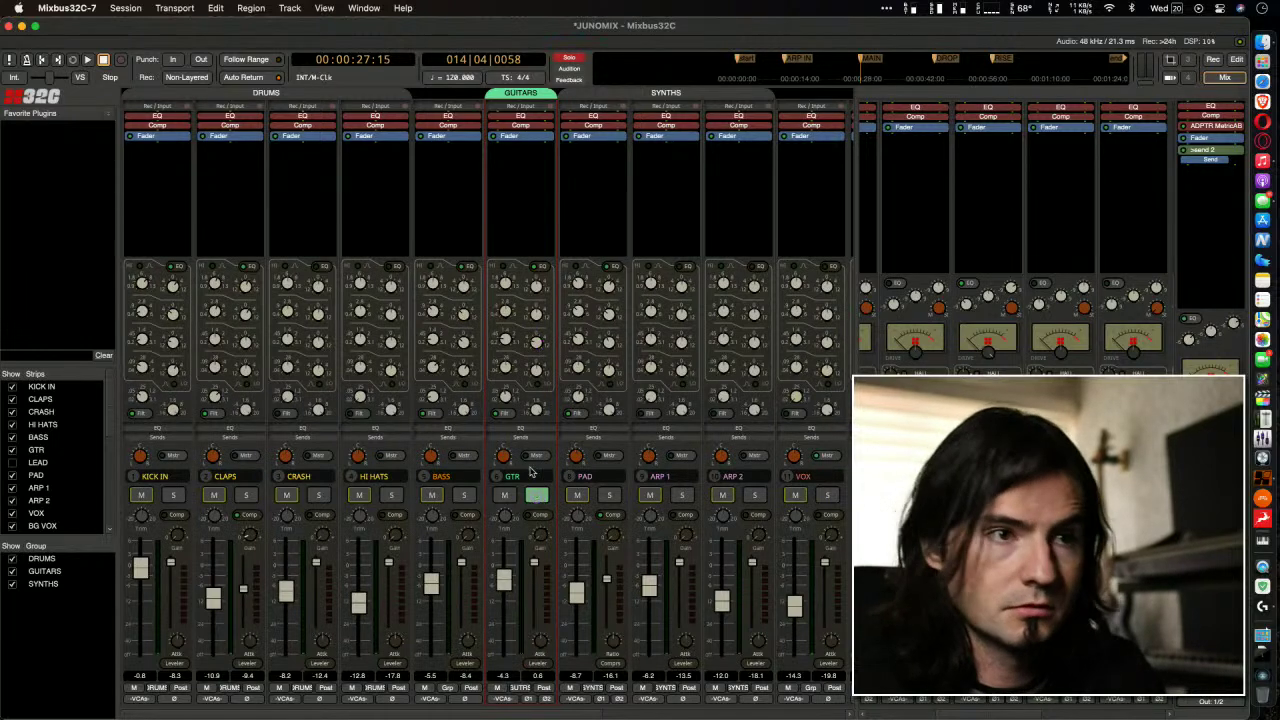
{"action": "key", "text": "space"}
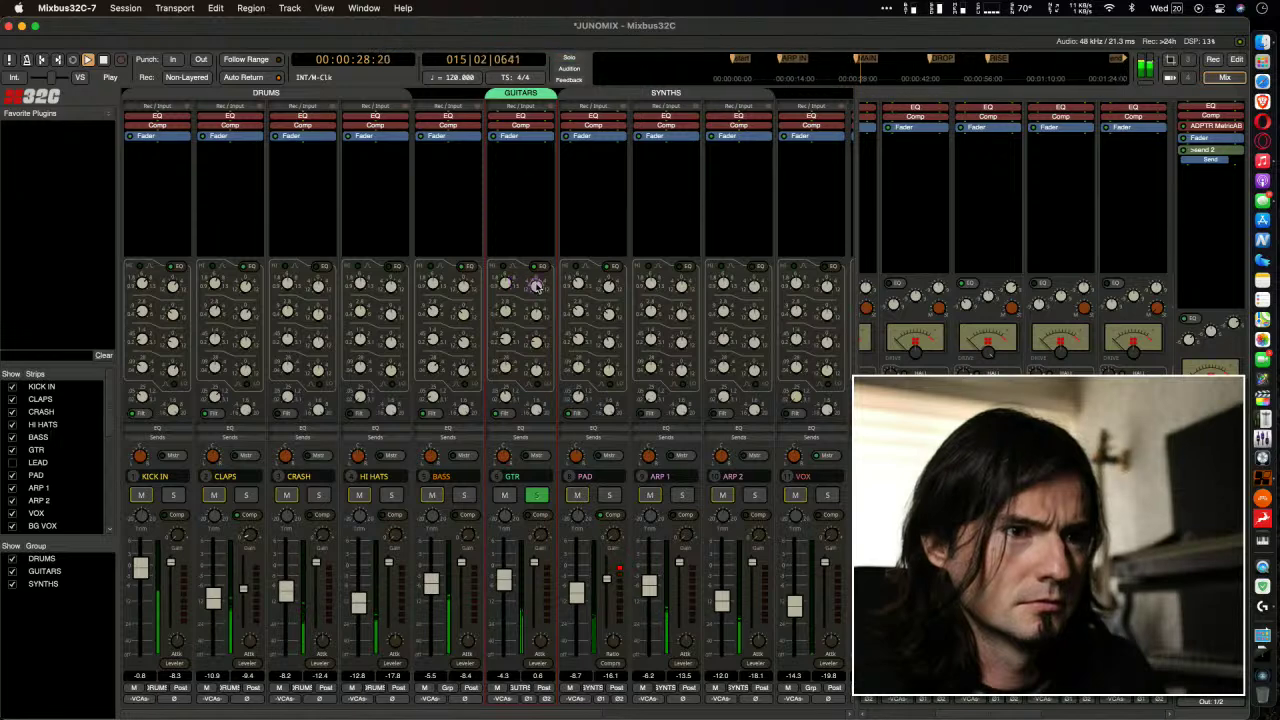
{"action": "mouse_move", "coordinate": [506, 306]}
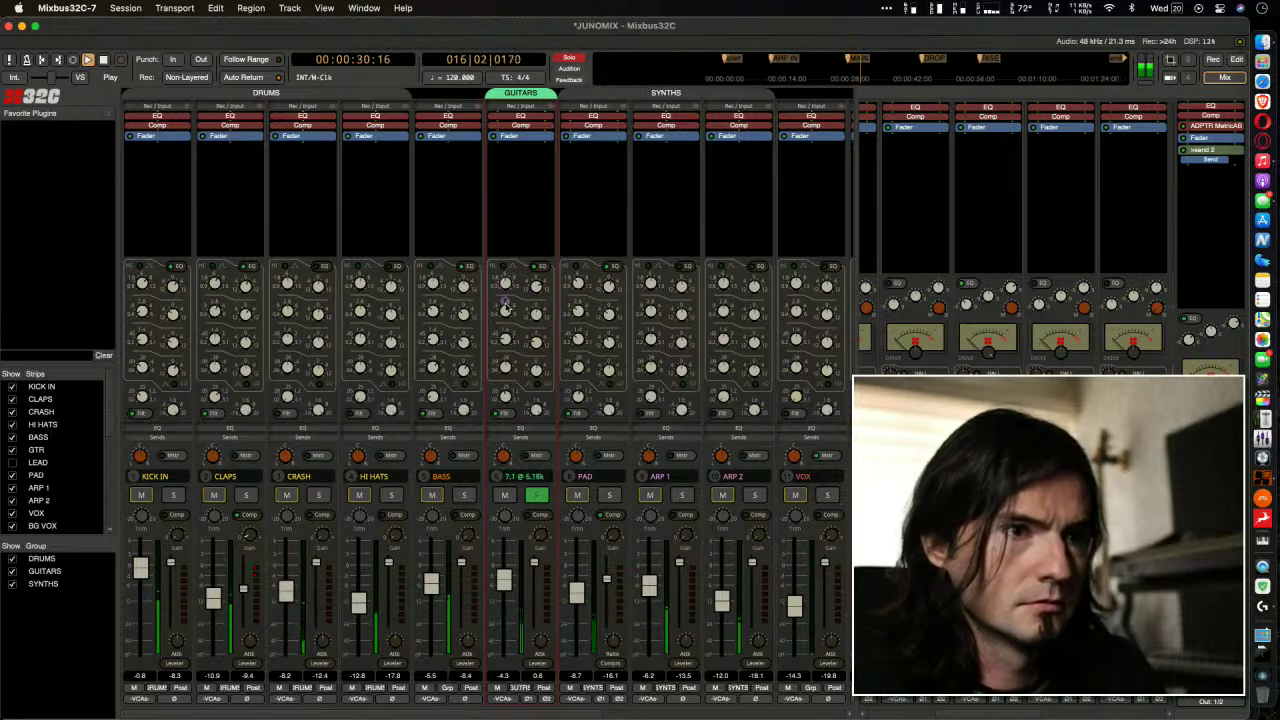
{"action": "left_click_drag", "start_coordinate": [506, 306], "coordinate": [559, 318]}
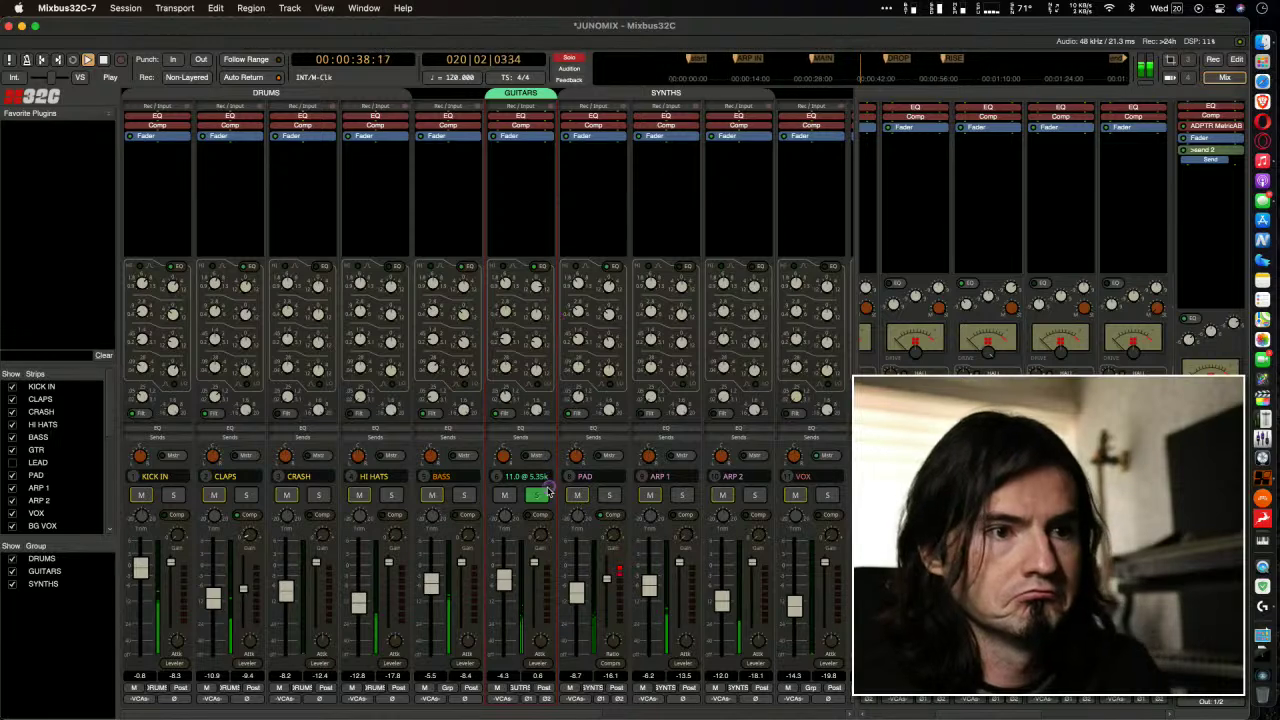
{"action": "left_click", "coordinate": [538, 494]}
{"action": "key", "text": "space"}
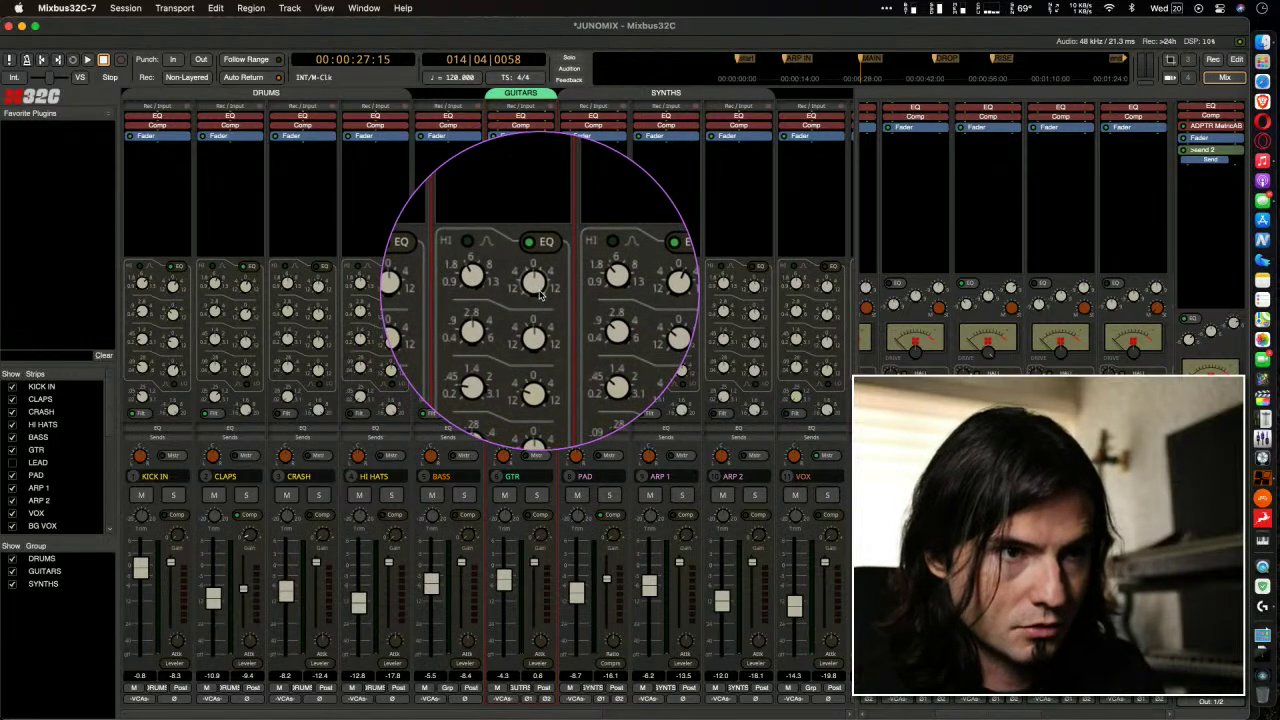
Boost the high EQ band of the GTR track and raise its fader to -2.1 dB while the full mix plays
{"action": "key", "text": "space"}
{"action": "left_click_drag", "start_coordinate": [537, 285], "coordinate": [544, 218]}
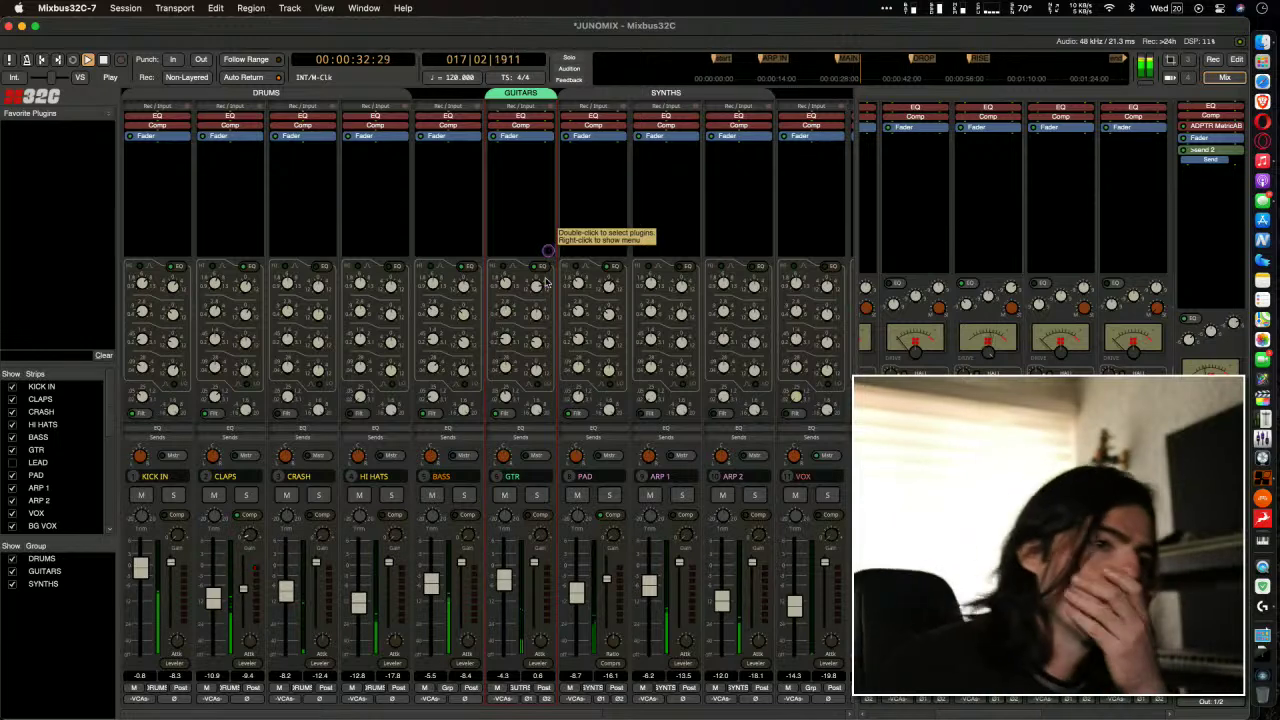
{"action": "mouse_move", "coordinate": [515, 323]}
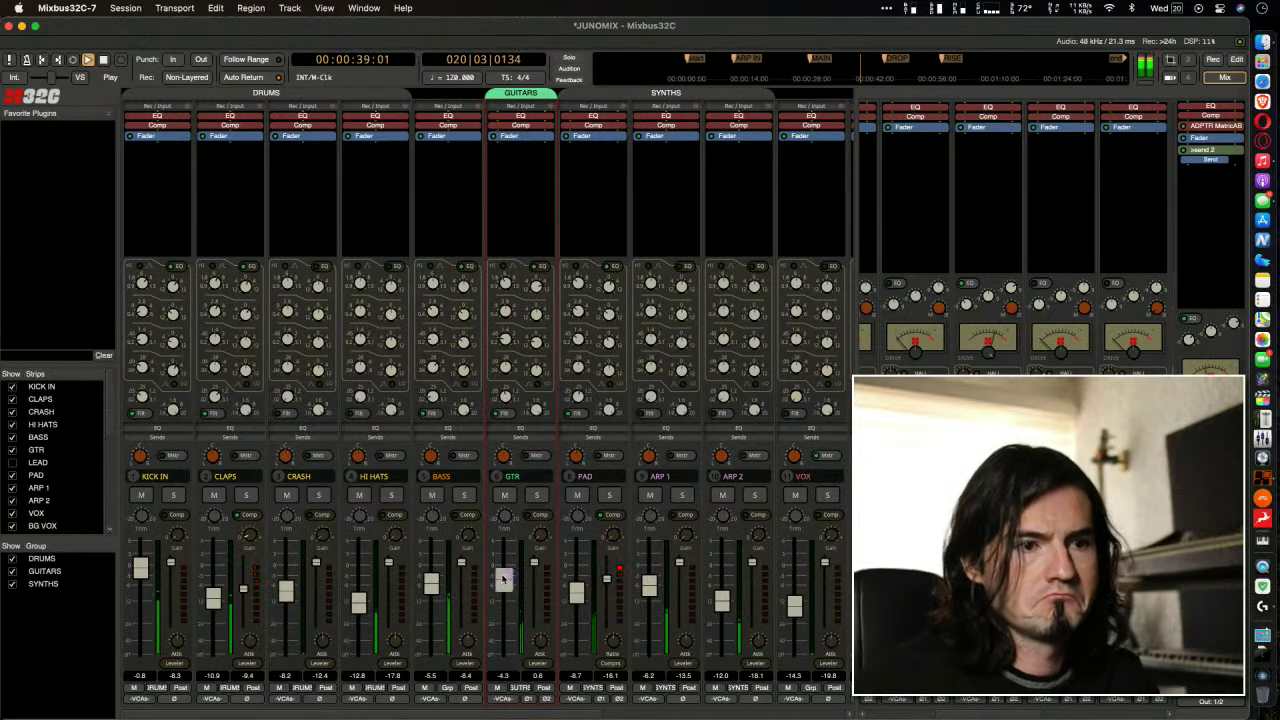
{"action": "left_click_drag", "start_coordinate": [503, 565], "coordinate": [504, 562]}
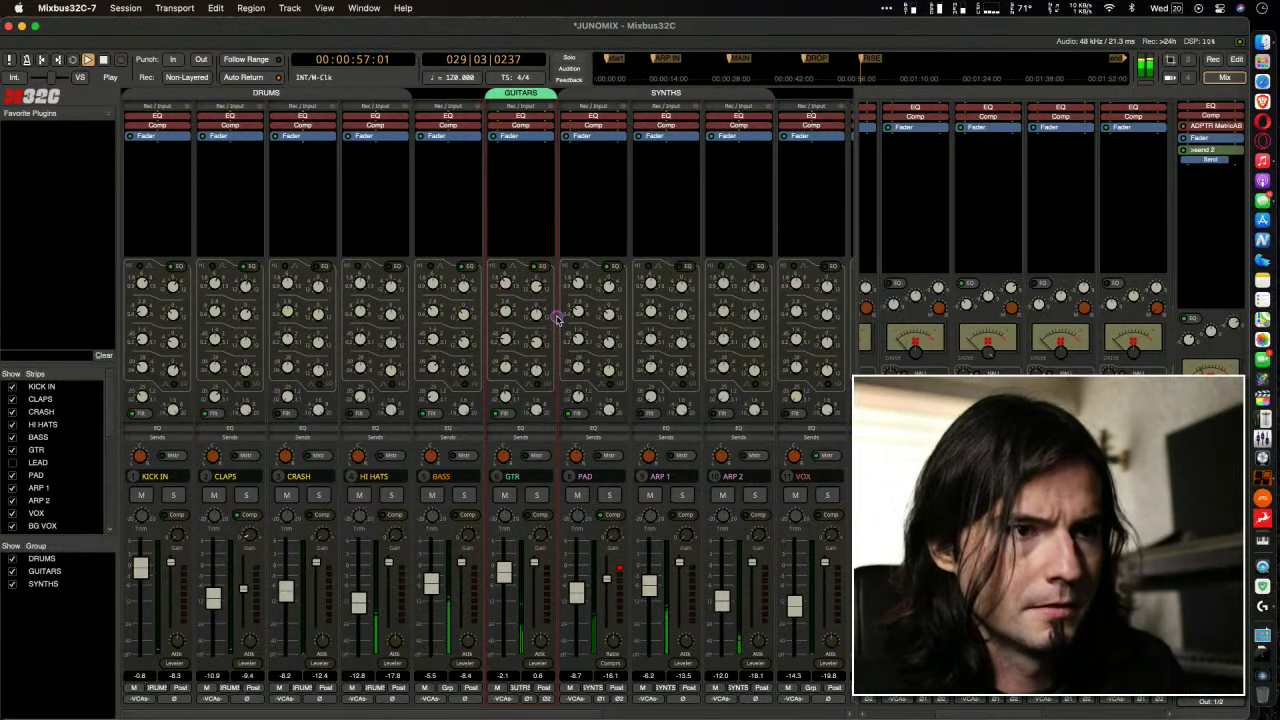
{"action": "key", "text": "space"}
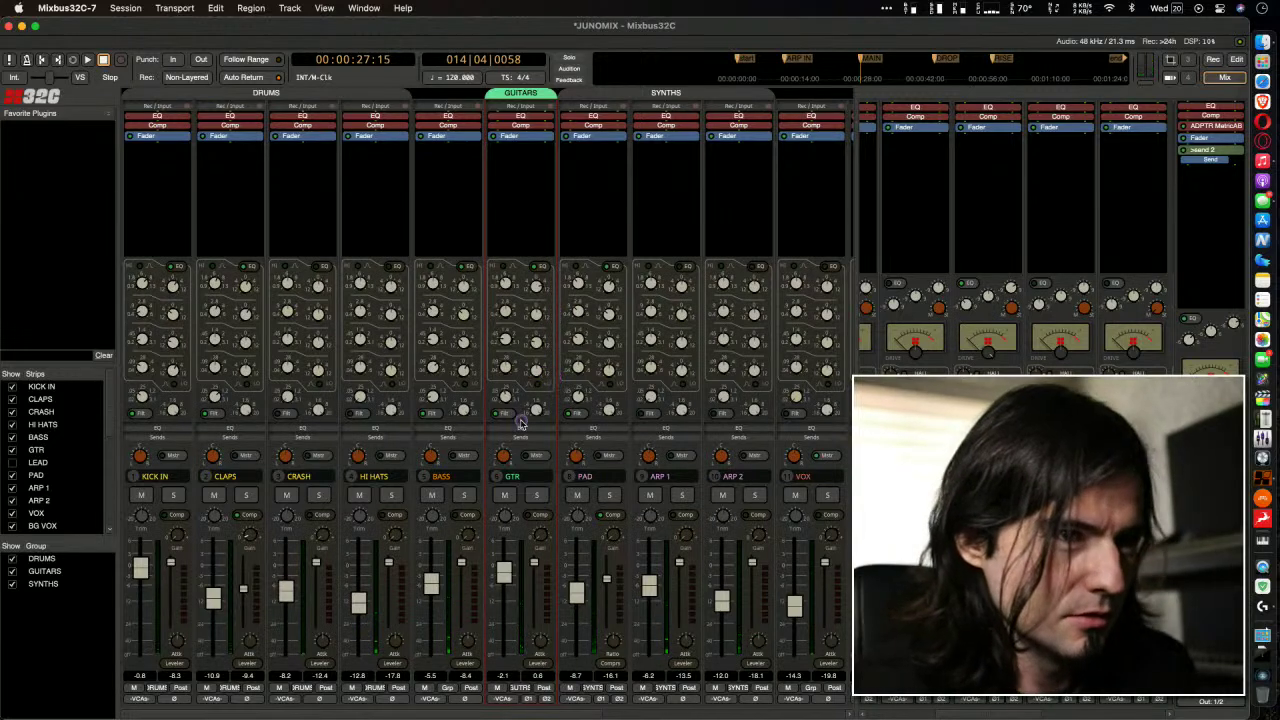
Solo the GTR track, audition it briefly from the MAIN section to check its low-cut filter, and unsolo it
{"action": "left_click", "coordinate": [536, 495]}
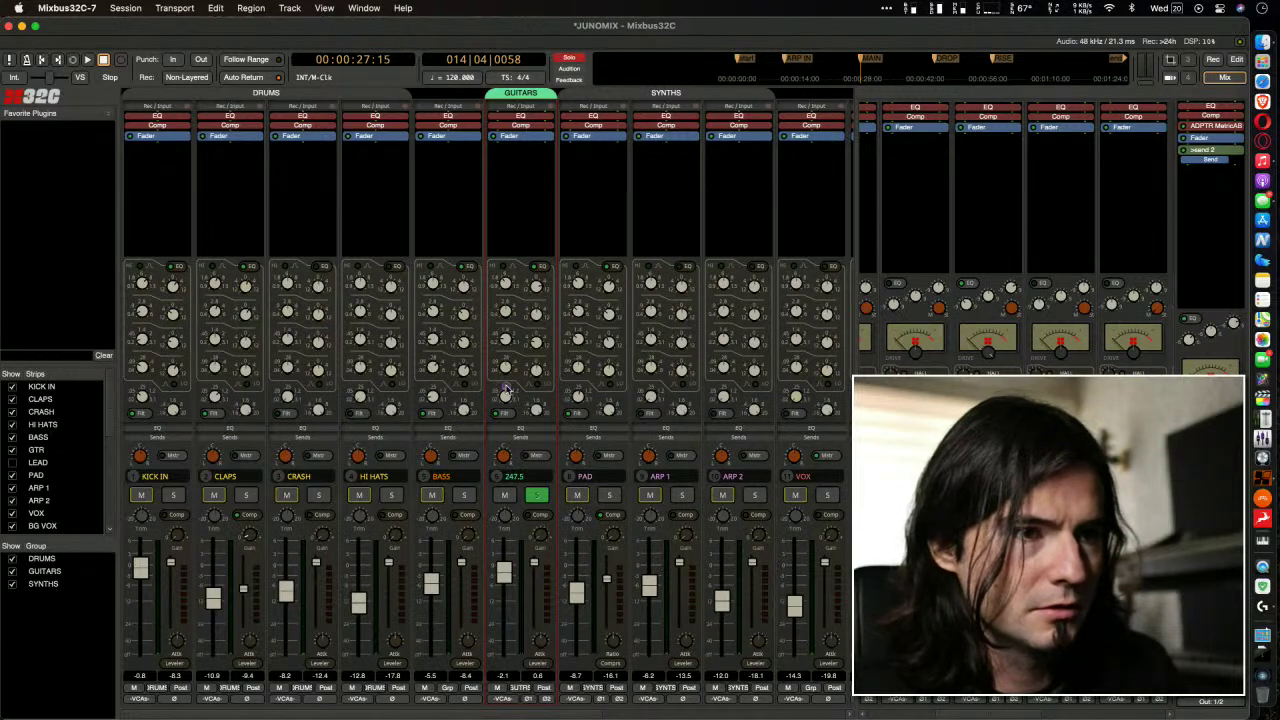
{"action": "key", "text": "space"}
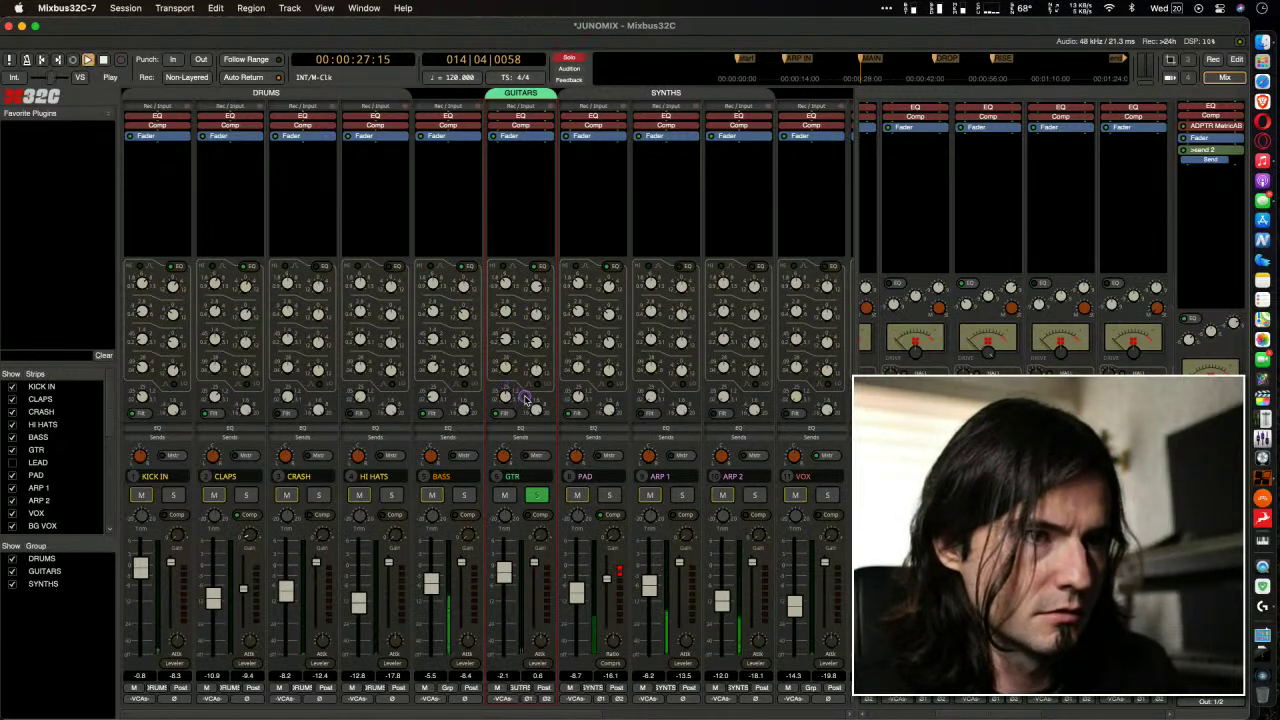
{"action": "key", "text": "space"}
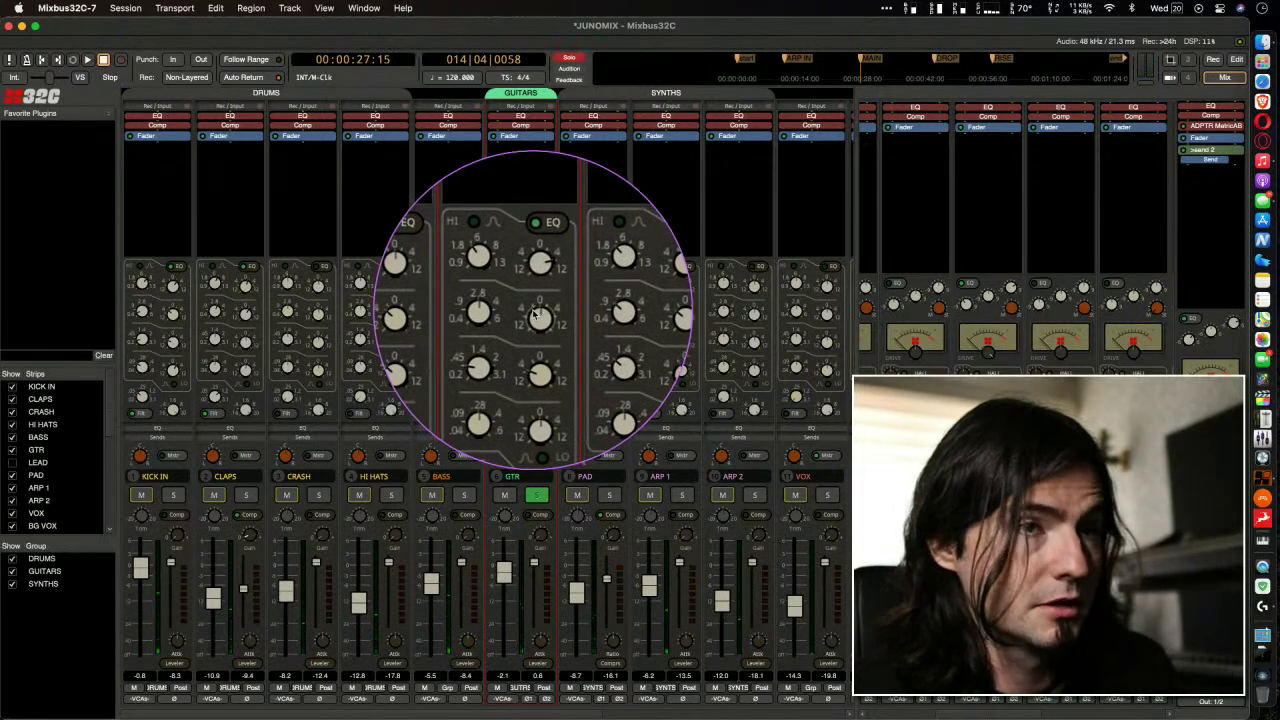
{"action": "left_click", "coordinate": [536, 495]}
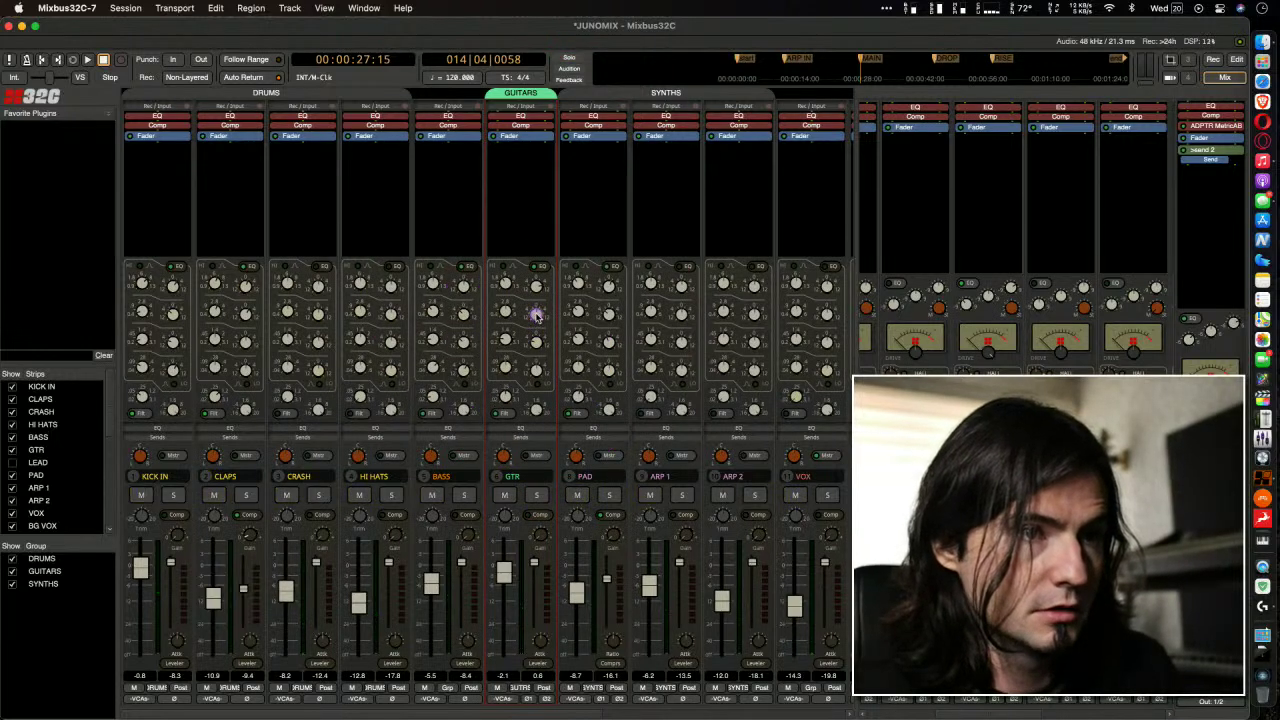
Sweep the GTR track's high-mid EQ band down to 745.8 Hz with a 14.0 dB boost, lower its gain and replay the mix
{"action": "key", "text": "space"}
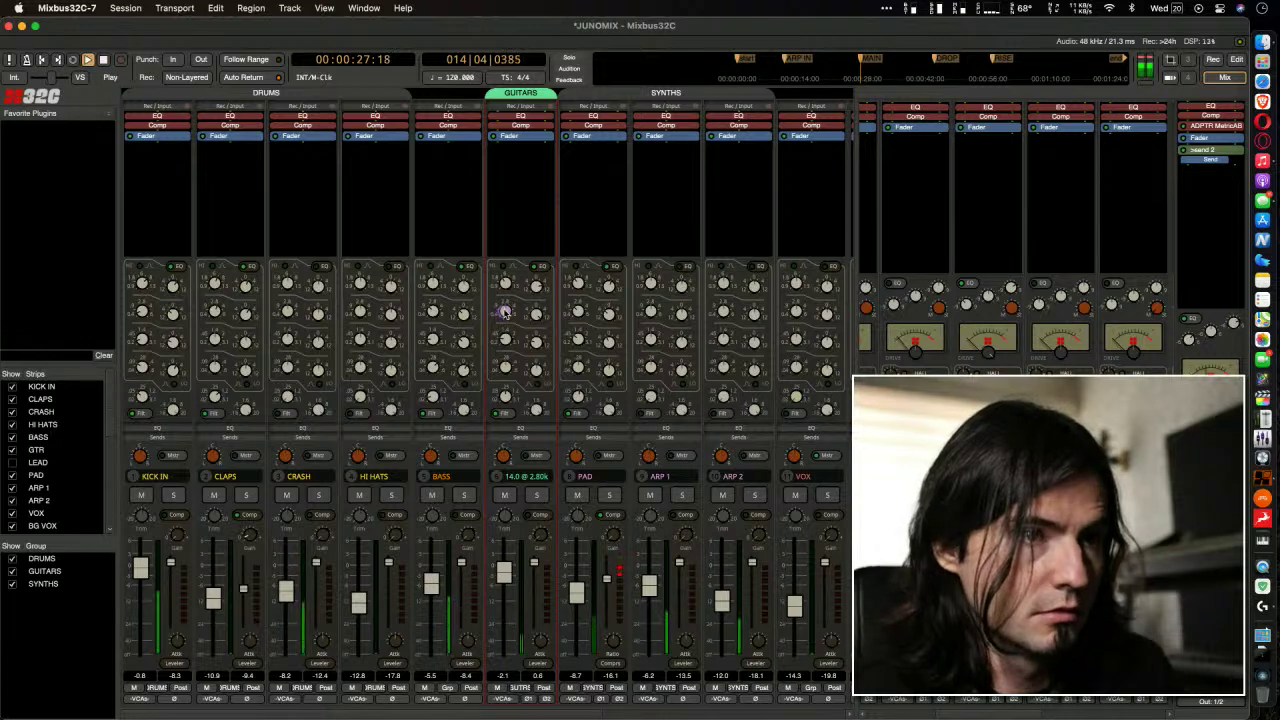
{"action": "left_click_drag", "start_coordinate": [505, 360], "coordinate": [505, 392]}
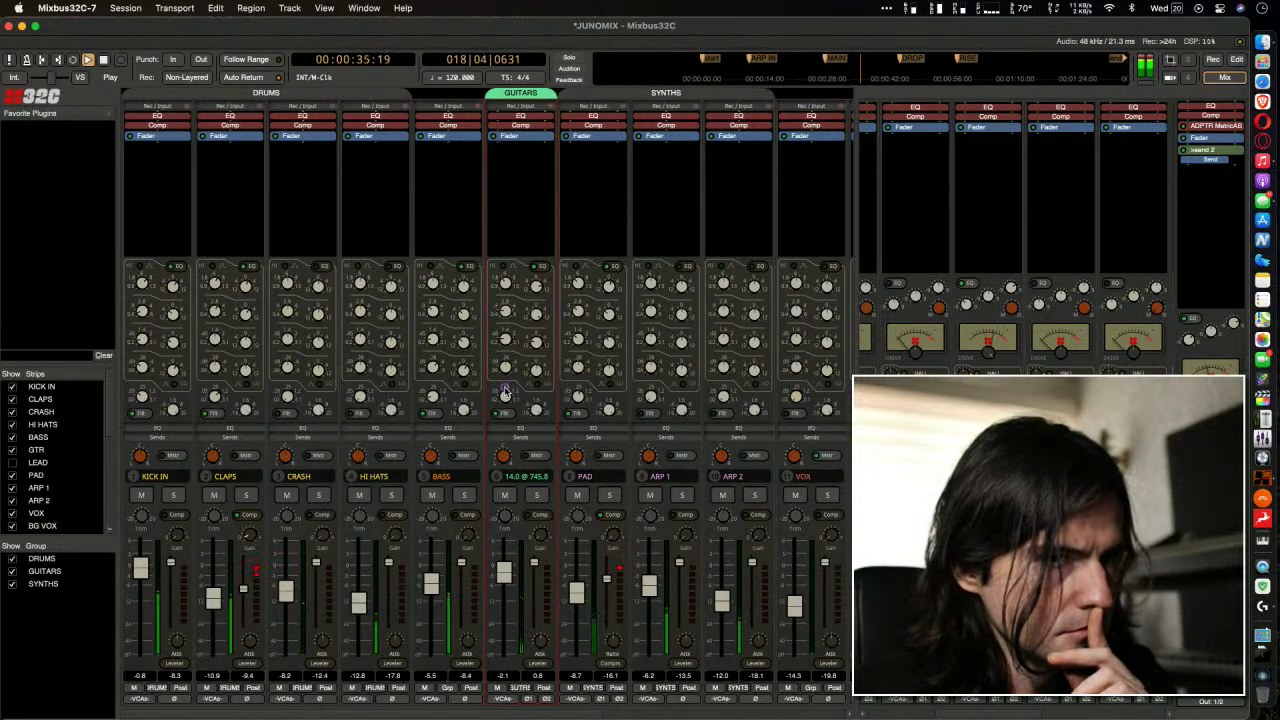
{"action": "left_click_drag", "start_coordinate": [535, 313], "coordinate": [538, 486]}
{"action": "key", "text": "space"}
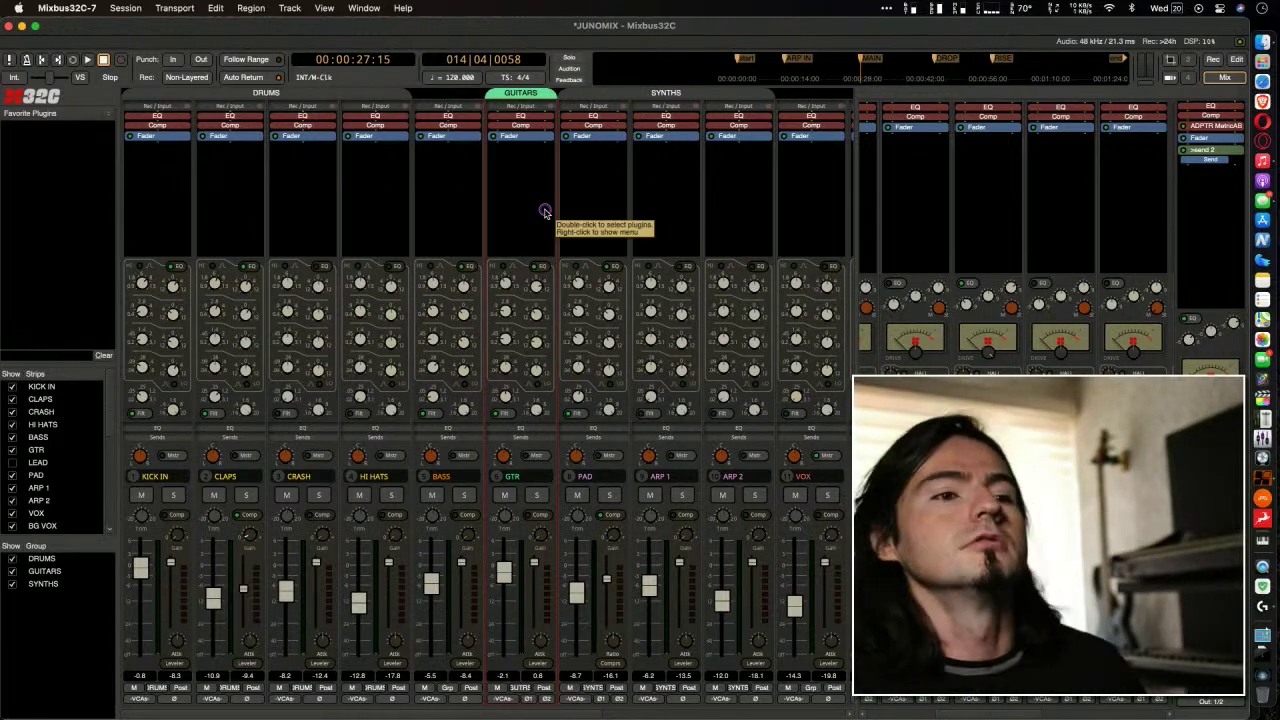
{"action": "key", "text": "space"}
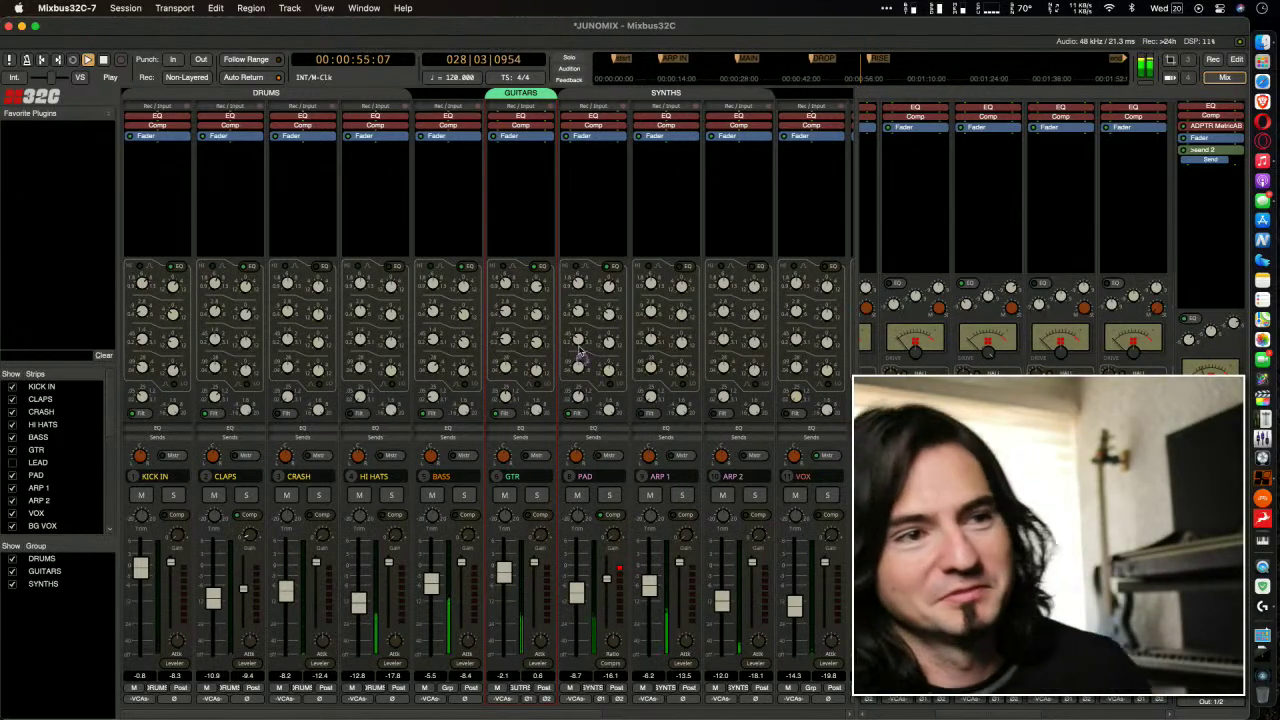
{"action": "key", "text": "space"}
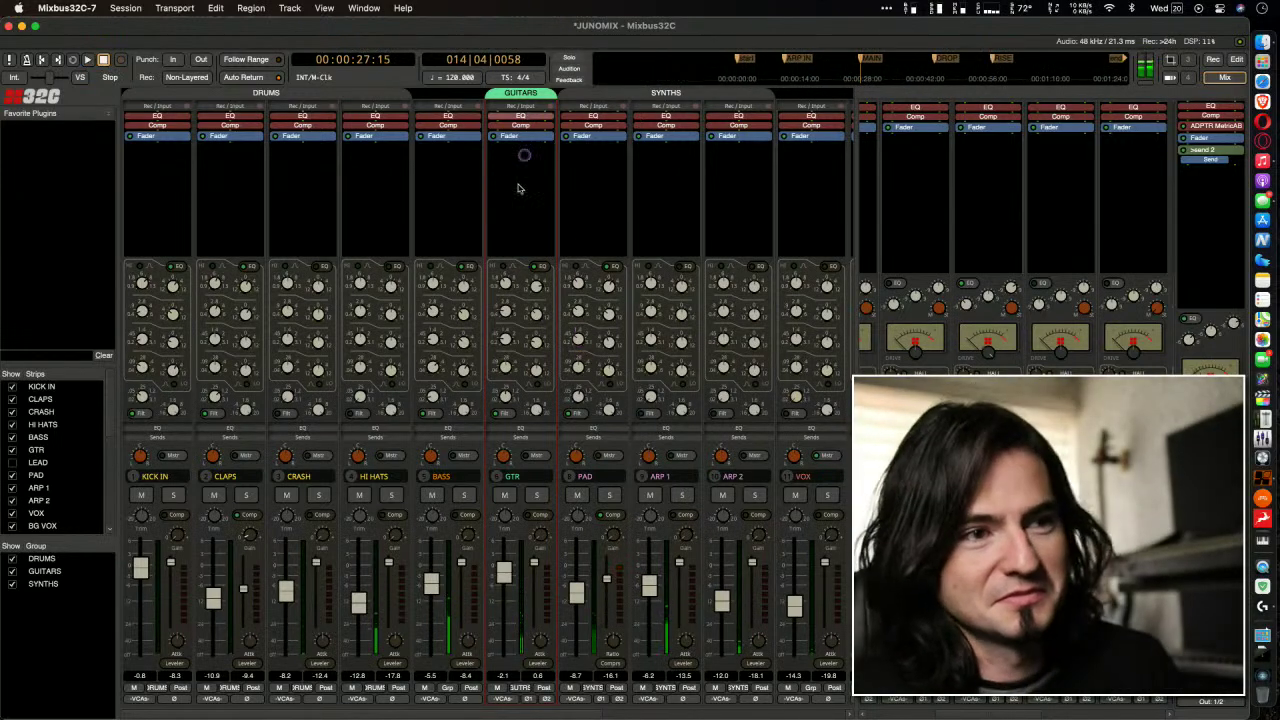
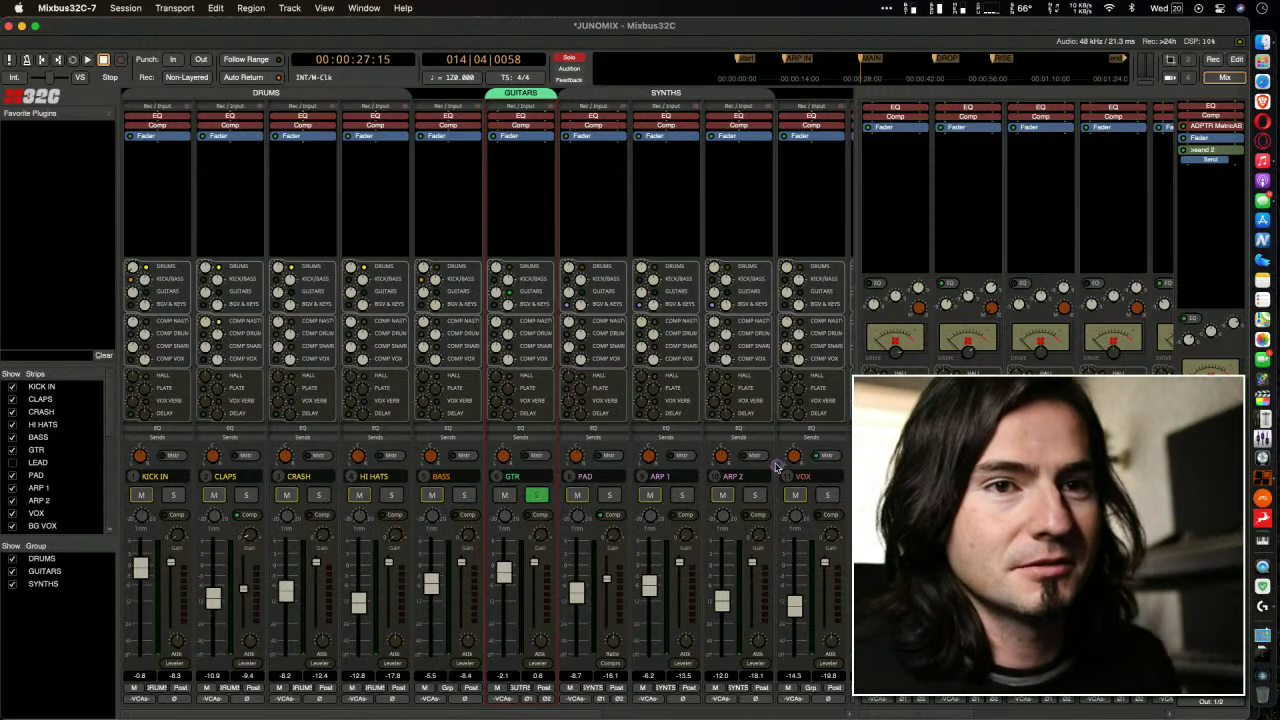
Unsolo the GTR track and play the full mix
{"action": "left_click", "coordinate": [537, 495]}
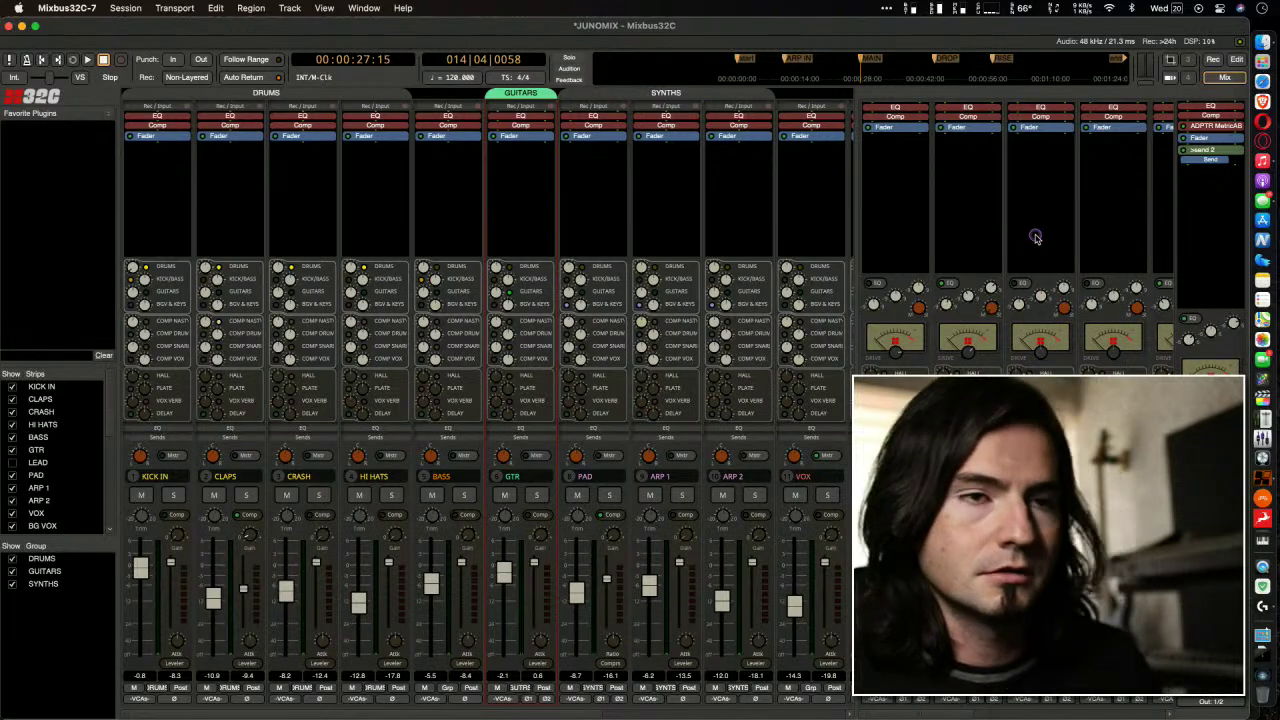
{"action": "key", "text": "space"}
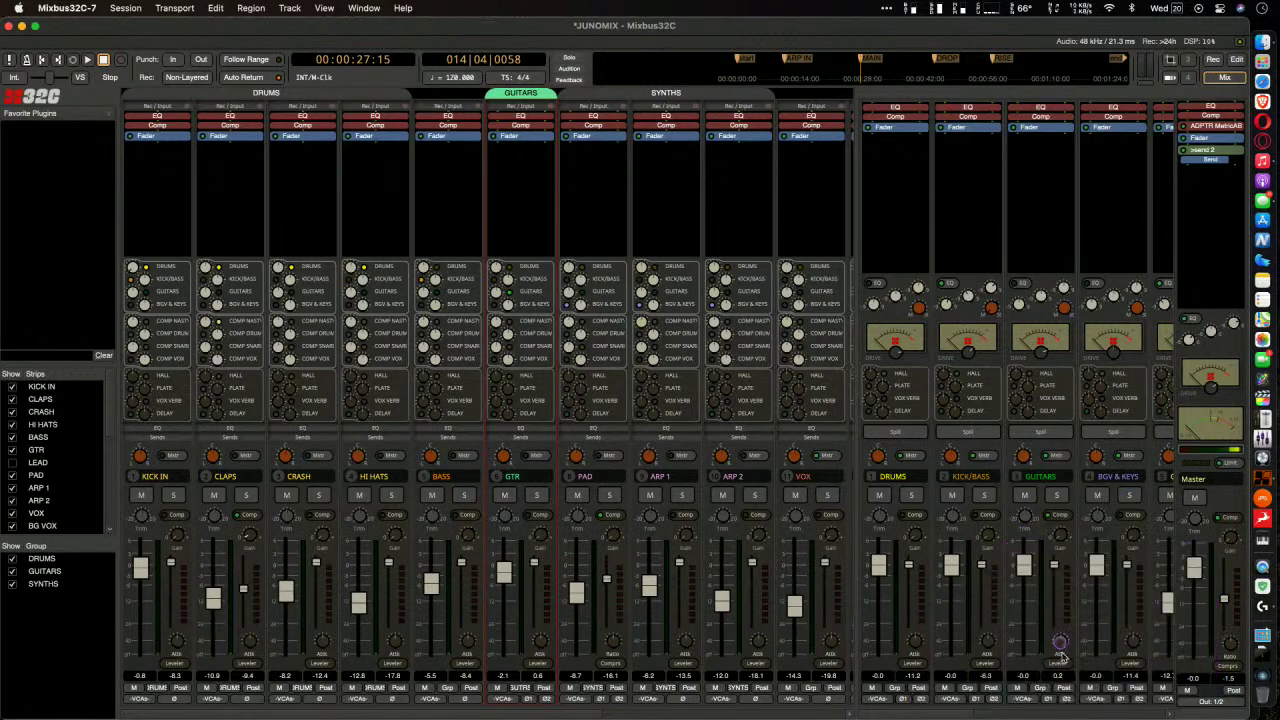
Switch the GUITARS bus compressor type to Compressor, to Limiter, and back to Leveler
{"action": "left_click", "coordinate": [1066, 668]}
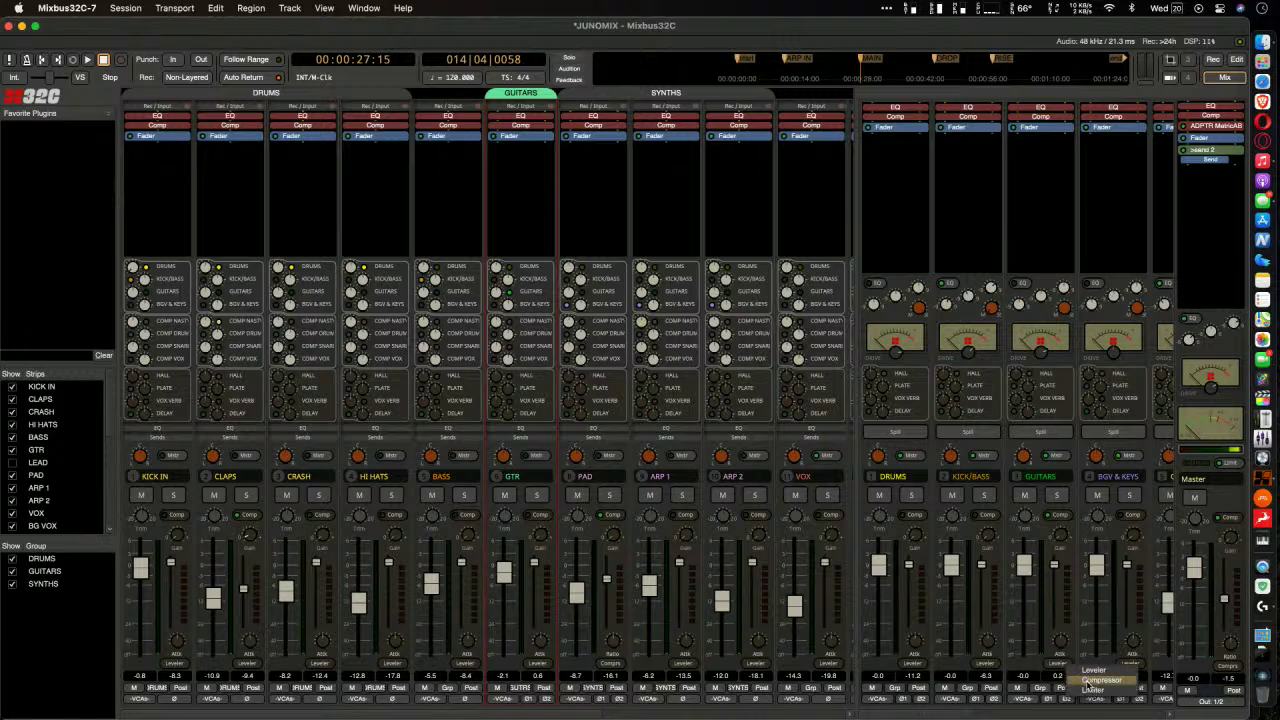
{"action": "left_click", "coordinate": [1090, 681]}
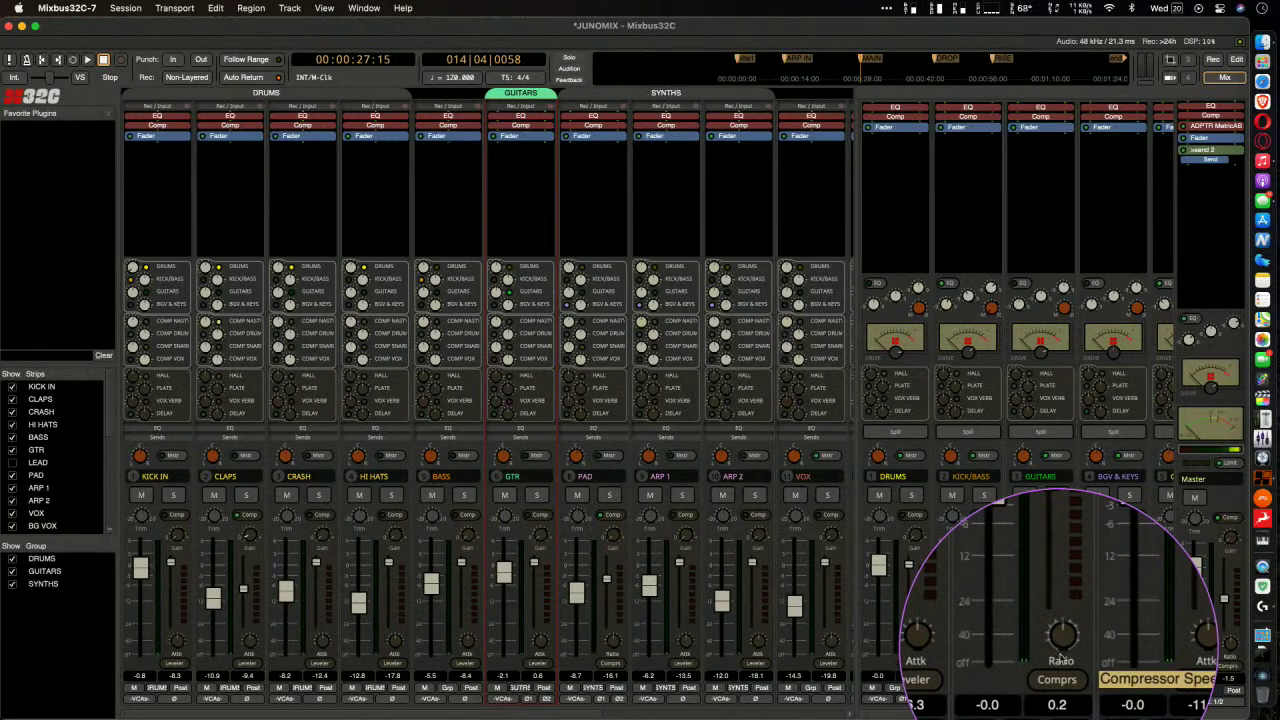
{"action": "left_click", "coordinate": [1058, 664]}
{"action": "left_click", "coordinate": [1078, 686]}
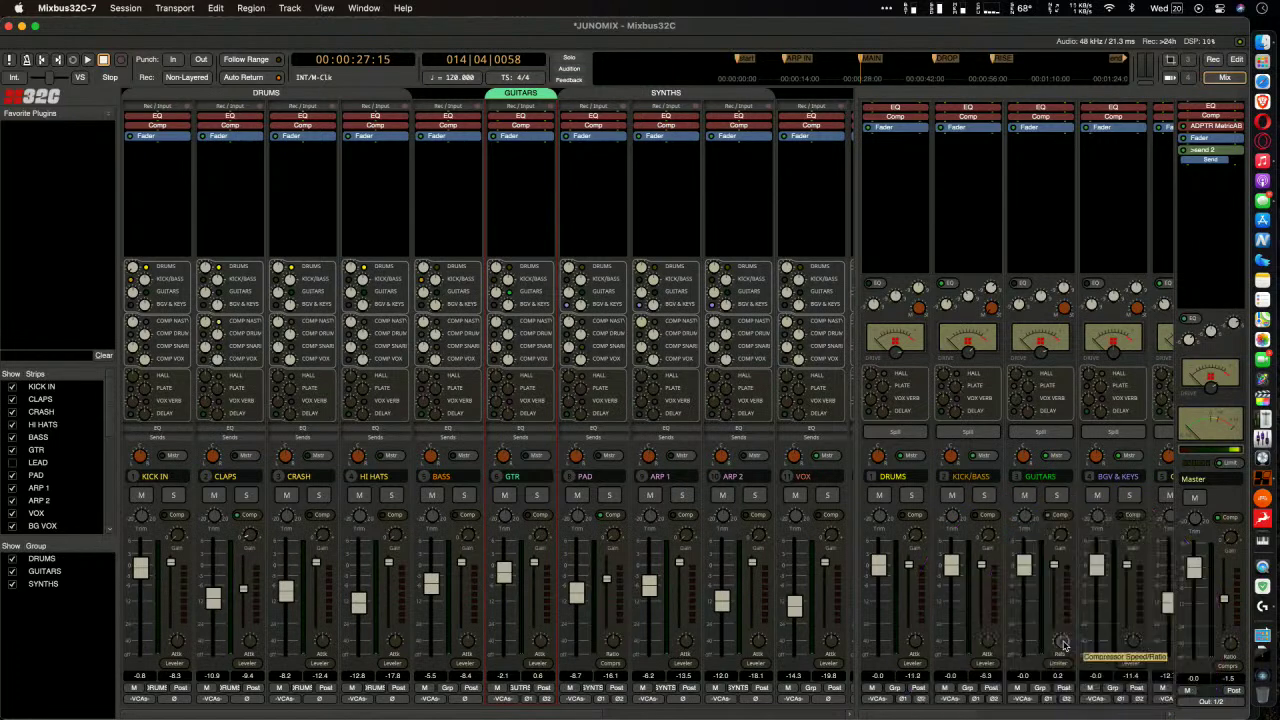
{"action": "left_click", "coordinate": [1060, 665]}
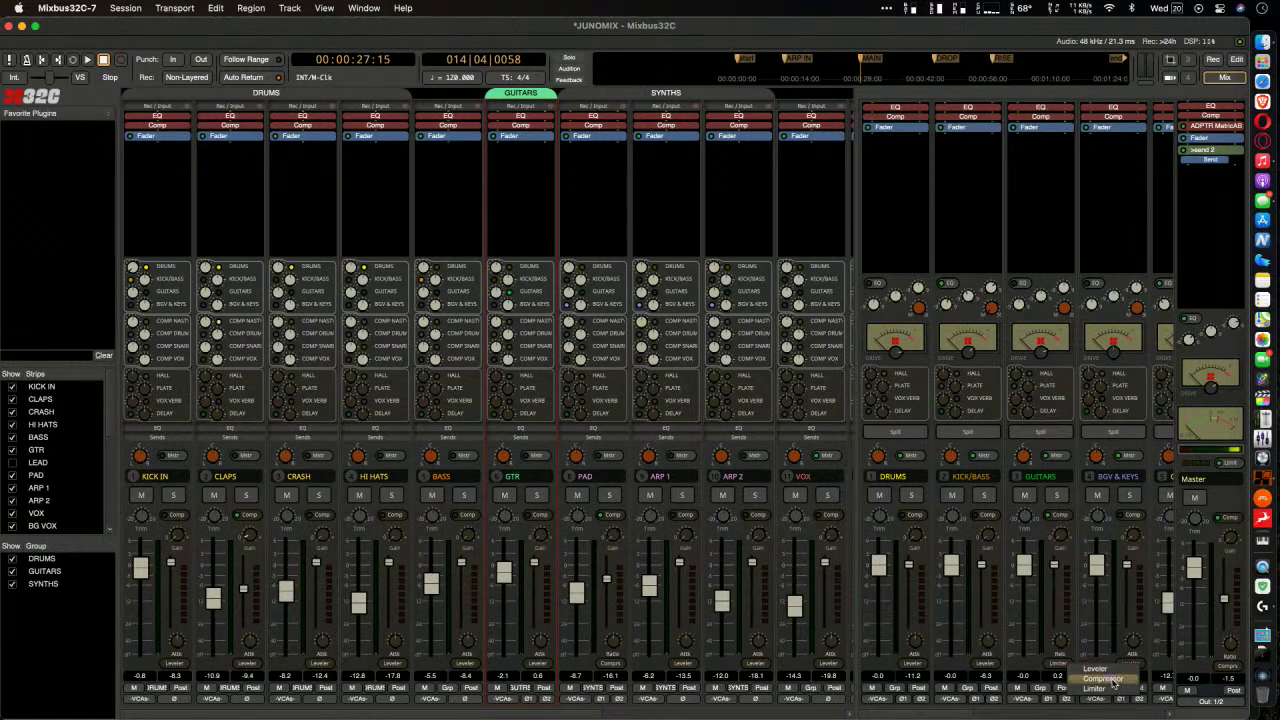
{"action": "left_click", "coordinate": [1096, 668]}
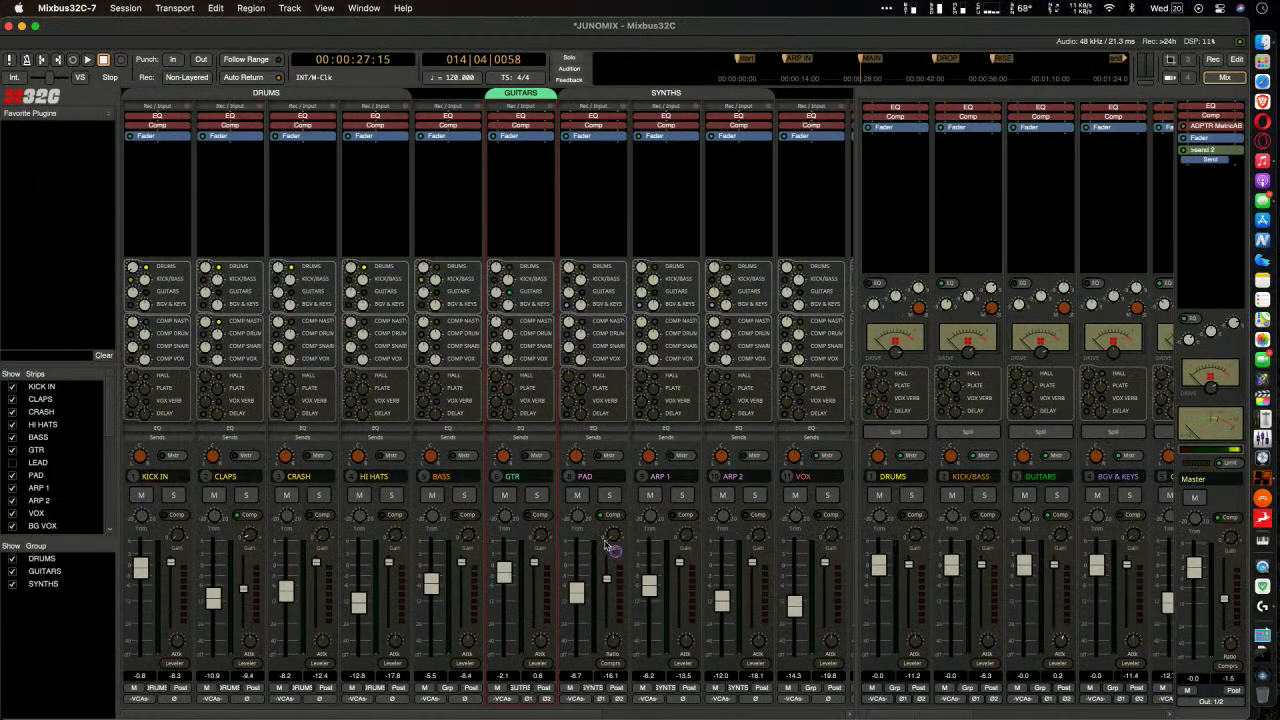
Solo the GTR track and lower the GUITARS bus compressor threshold in stages during playback, then stop
{"action": "left_click", "coordinate": [1058, 497]}
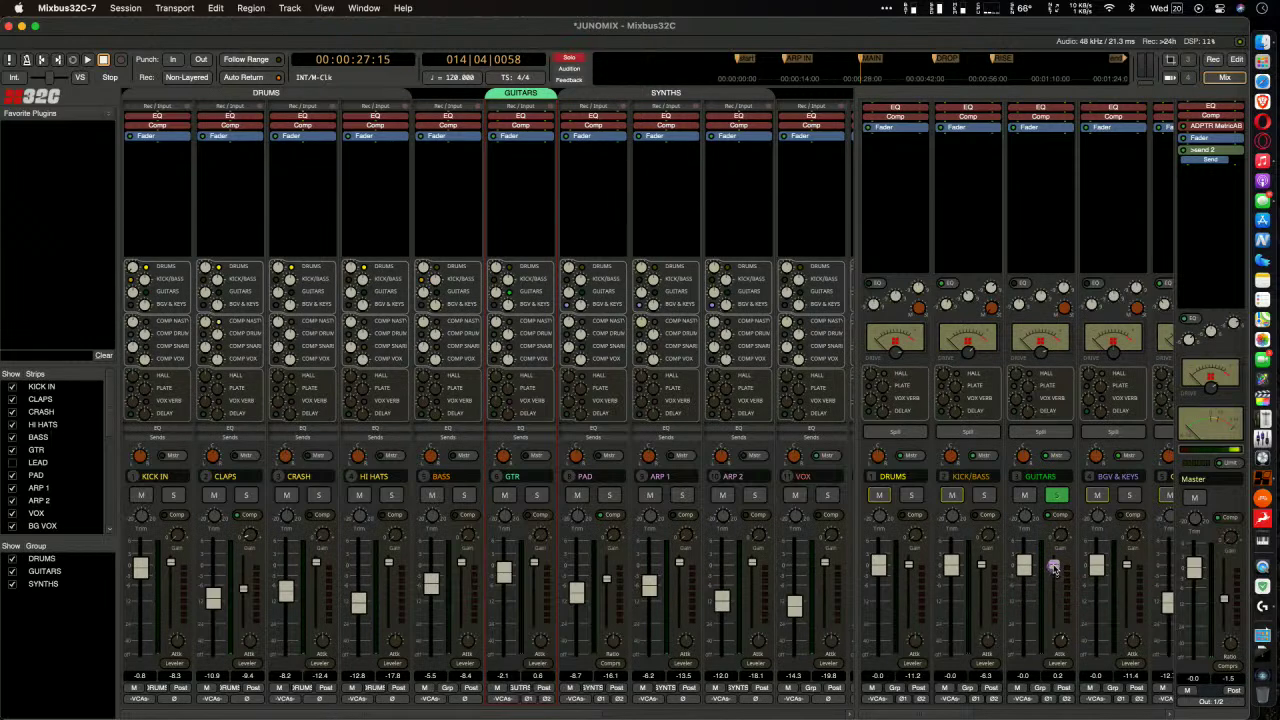
{"action": "left_click", "coordinate": [1056, 496]}
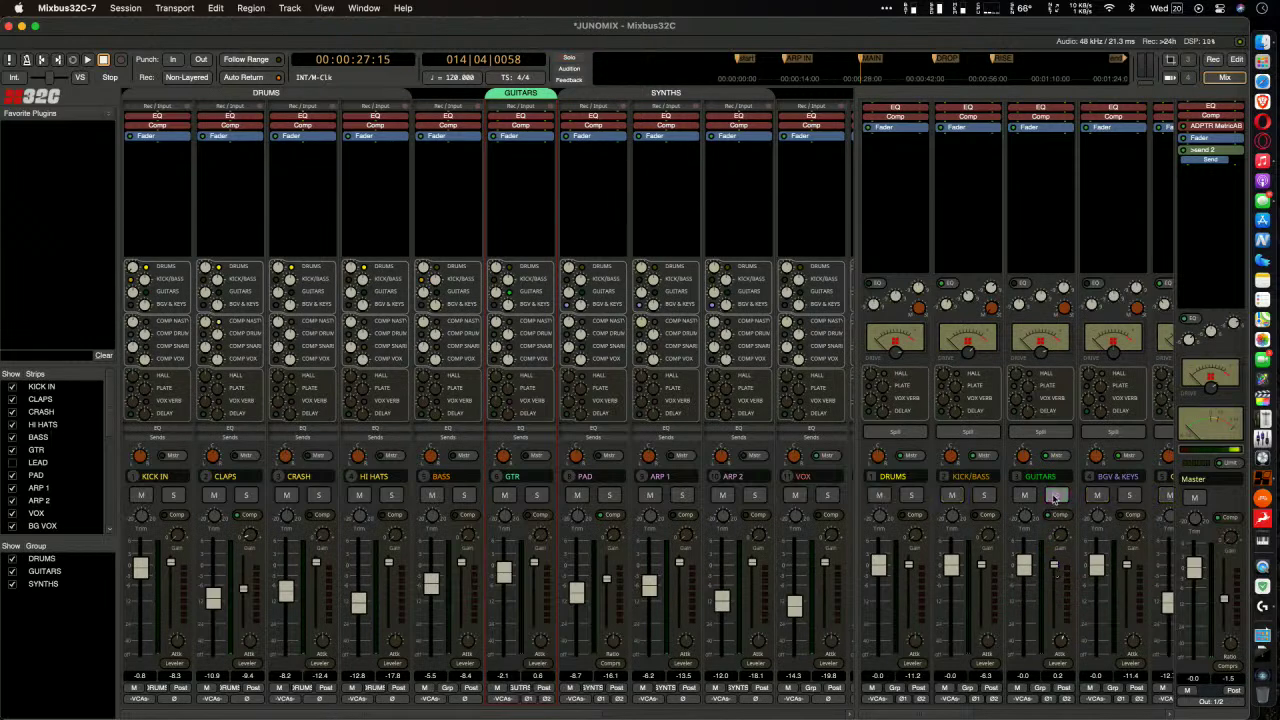
{"action": "left_click", "coordinate": [543, 496]}
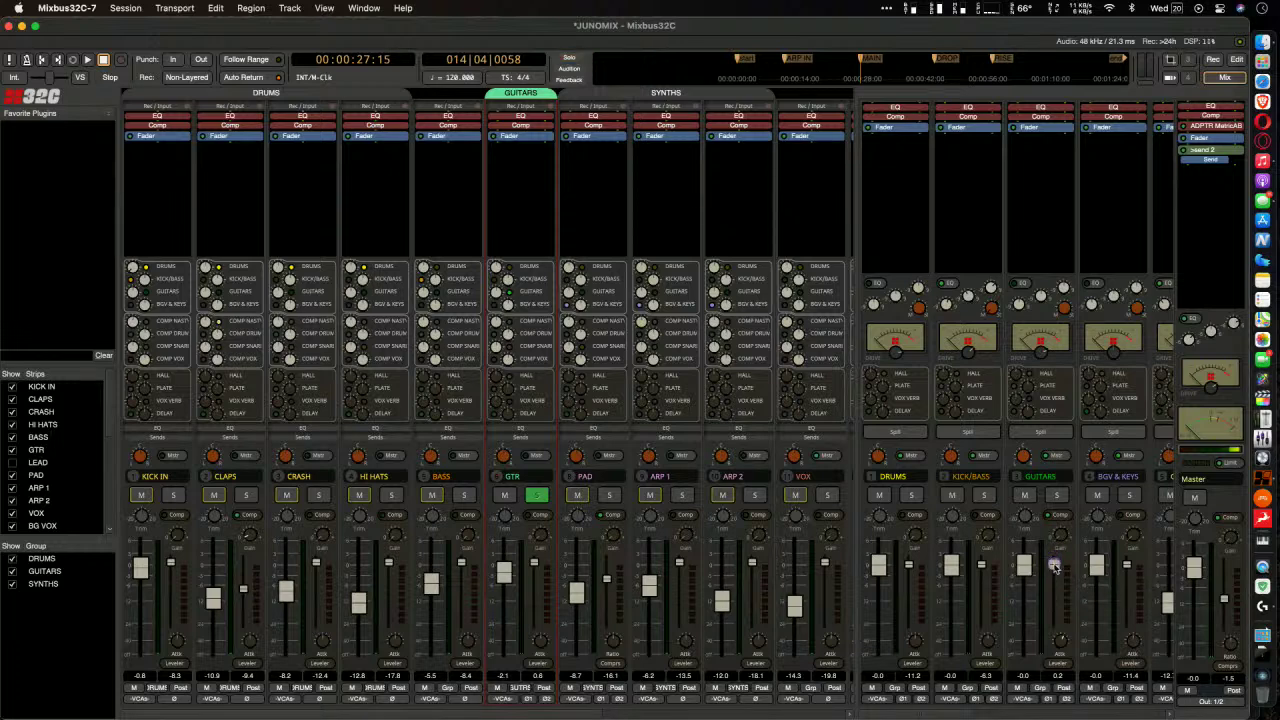
{"action": "key", "text": "space"}
{"action": "left_click_drag", "start_coordinate": [1054, 566], "coordinate": [1057, 680]}
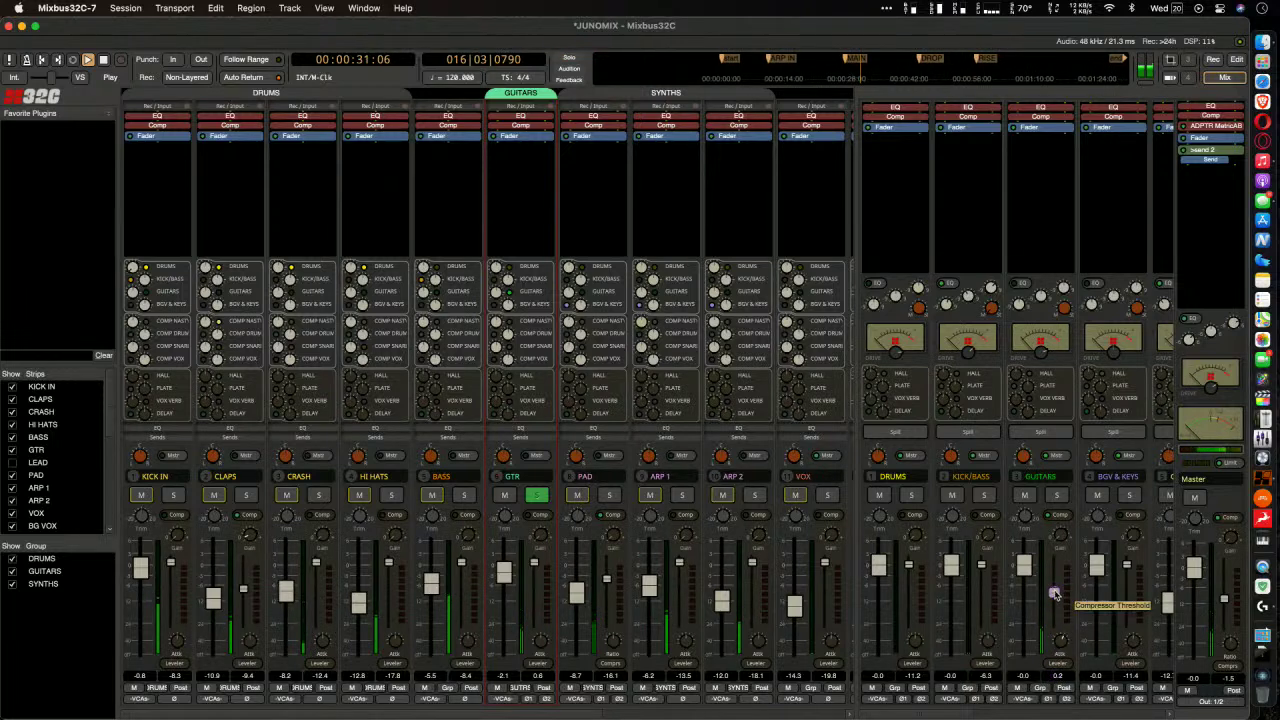
{"action": "mouse_move", "coordinate": [1054, 594]}
{"action": "left_mouse_down"}
{"action": "mouse_move", "coordinate": [1054, 640]}
{"action": "mouse_move", "coordinate": [1050, 606]}
{"action": "left_mouse_up"}
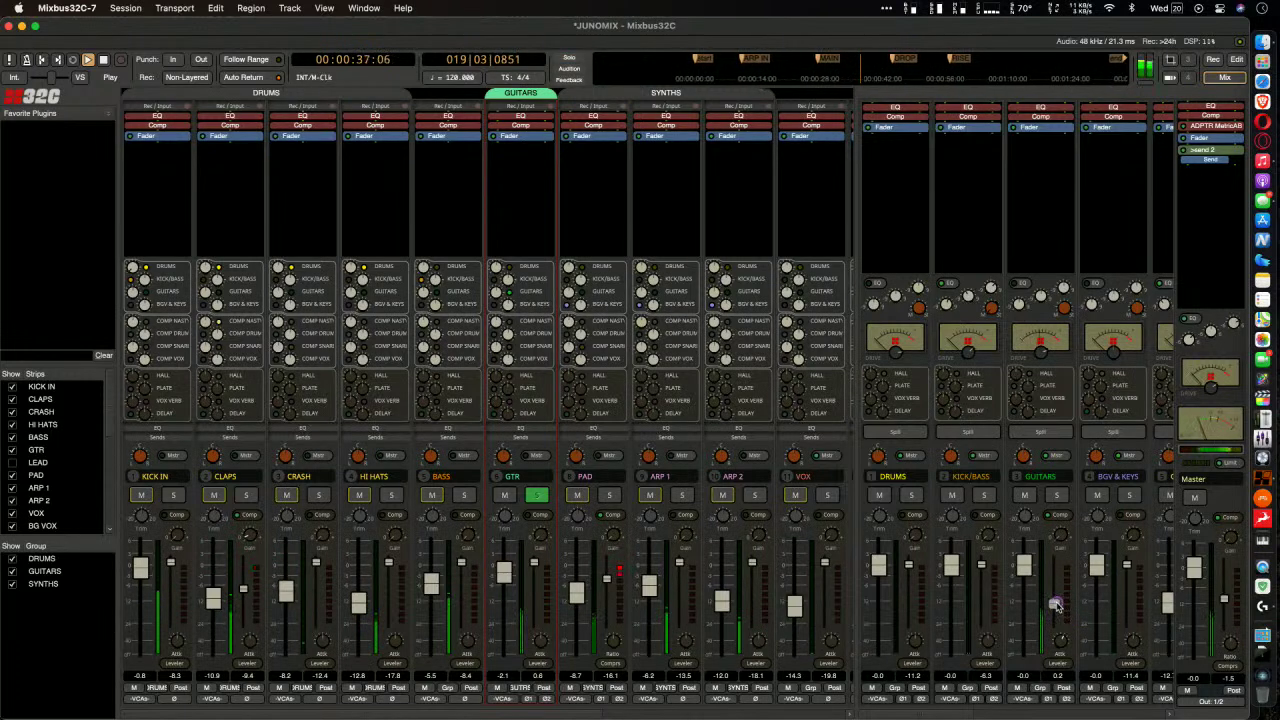
{"action": "left_click_drag", "start_coordinate": [1054, 604], "coordinate": [1054, 618]}
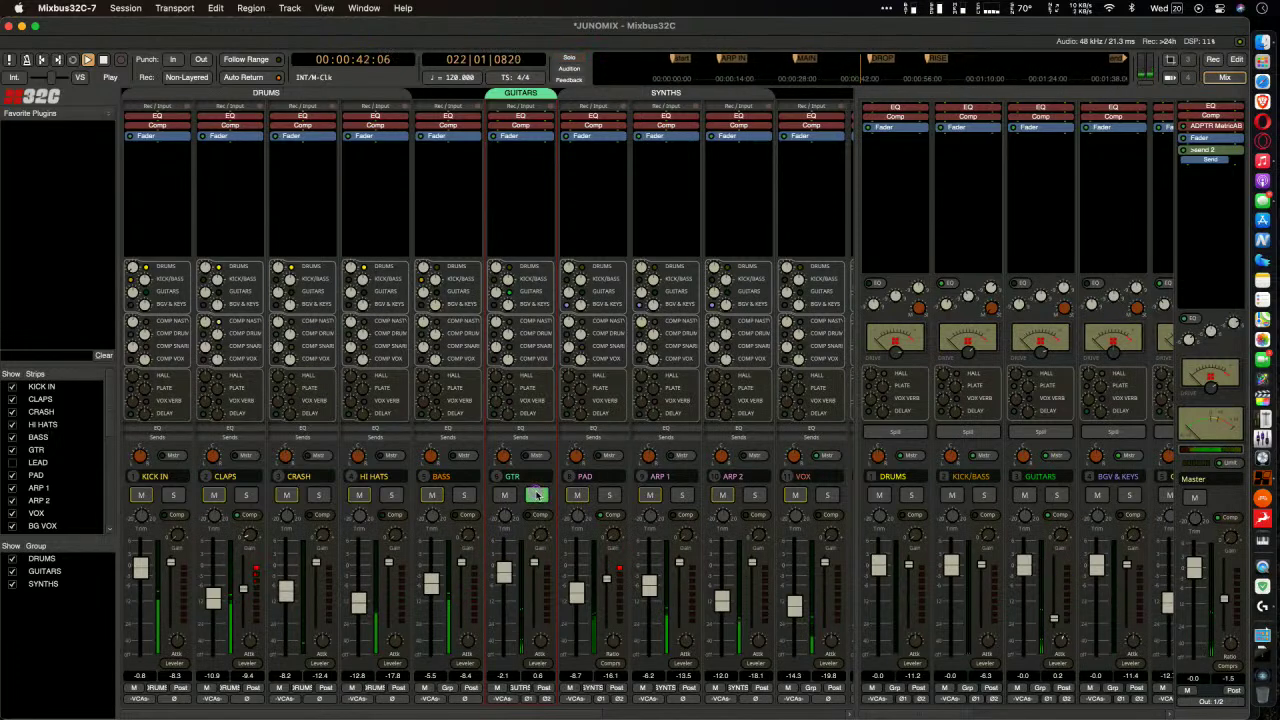
{"action": "key", "text": "space"}
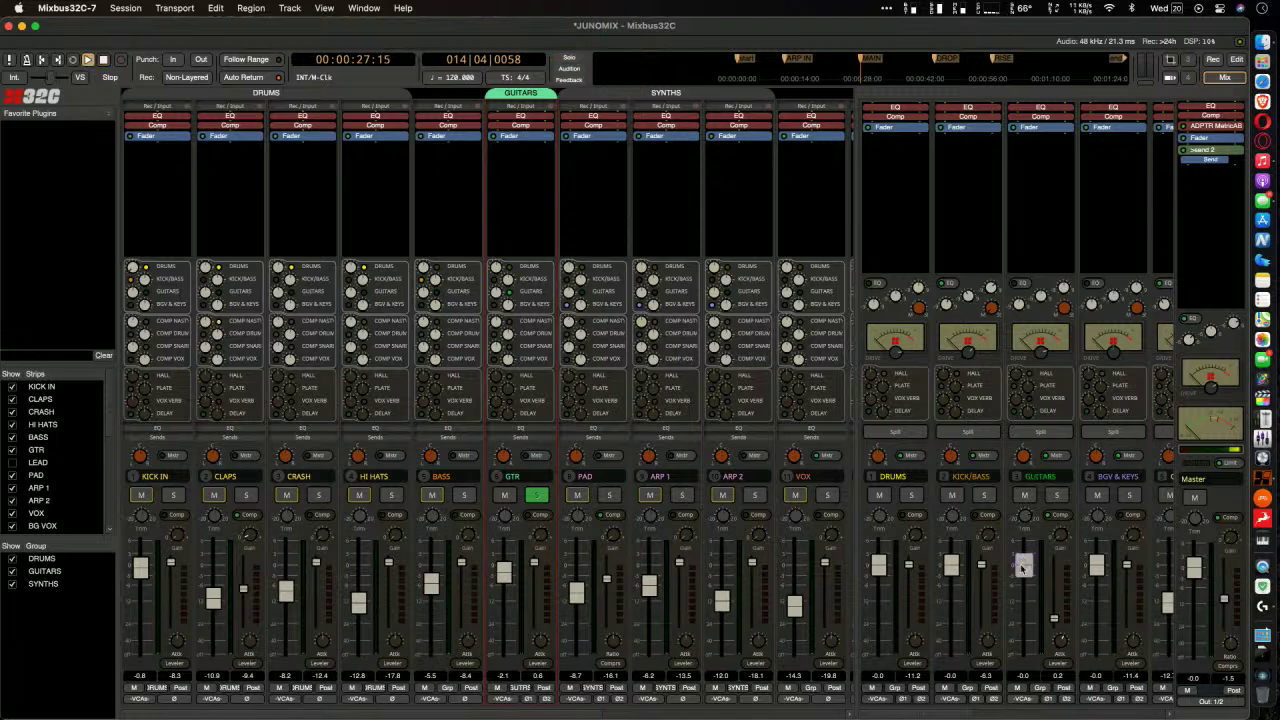
Unsolo the GTR track, sweep the GUITARS bus fader through its range and set it to -10.8 dB during playback, then stop
{"action": "key", "text": "space"}
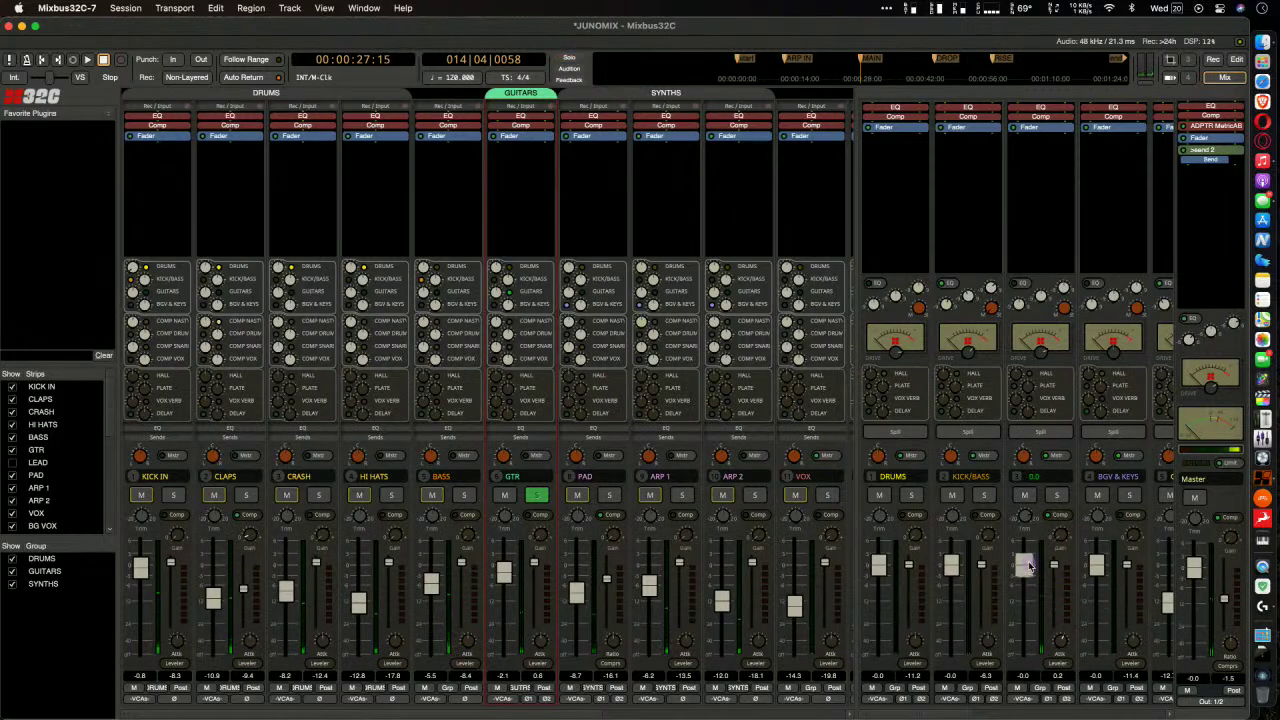
{"action": "left_click", "coordinate": [537, 496]}
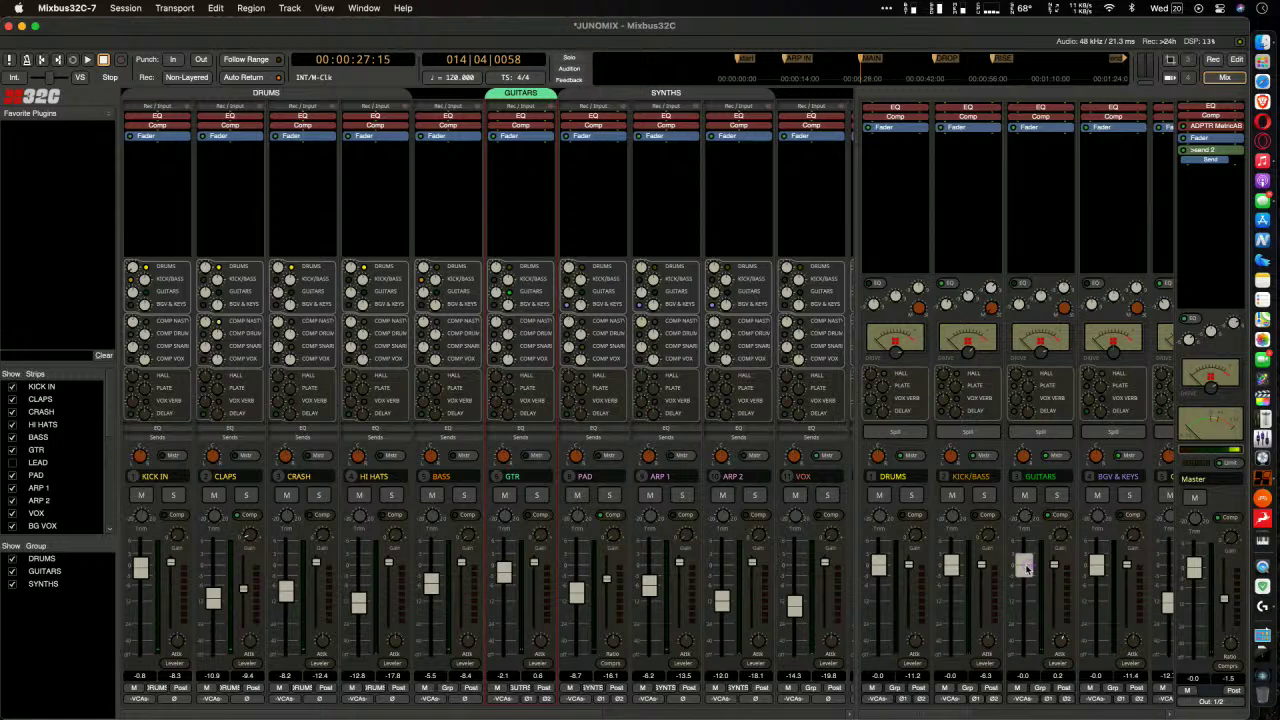
{"action": "left_click_drag", "start_coordinate": [1025, 567], "coordinate": [1030, 655]}
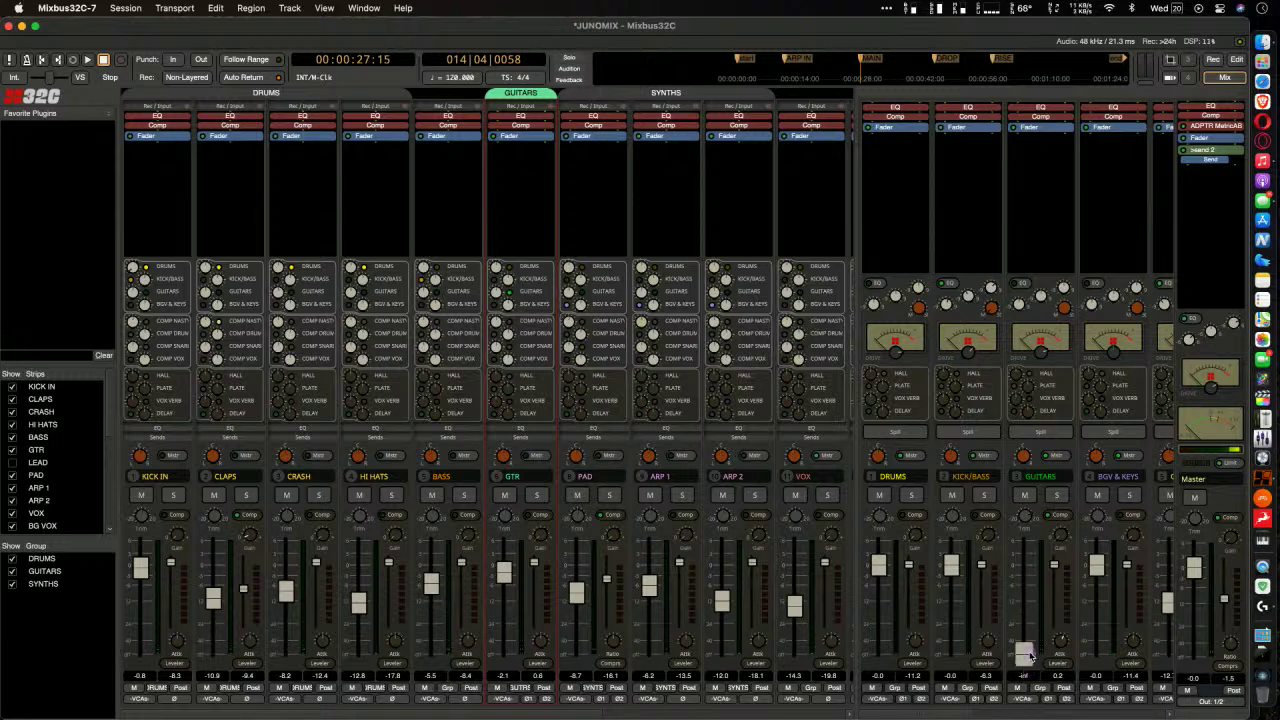
{"action": "left_click_drag", "start_coordinate": [1030, 655], "coordinate": [1025, 534]}
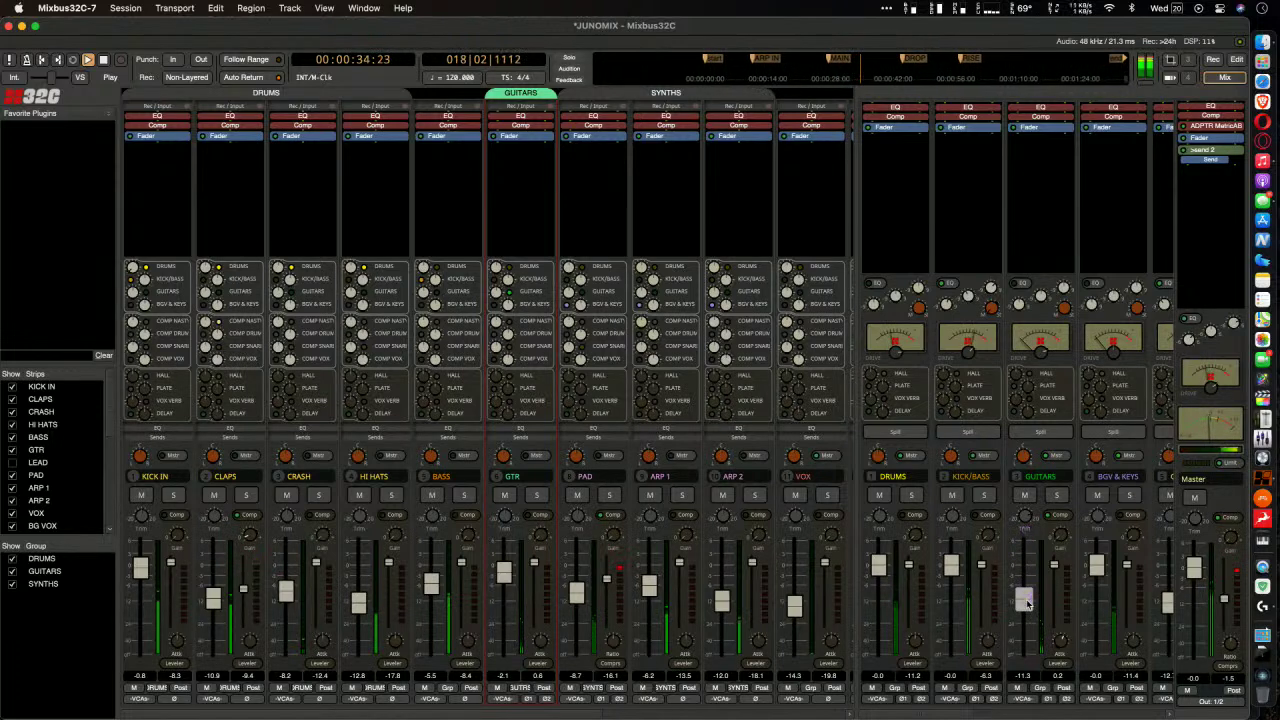
{"action": "left_click_drag", "start_coordinate": [1027, 603], "coordinate": [1025, 597]}
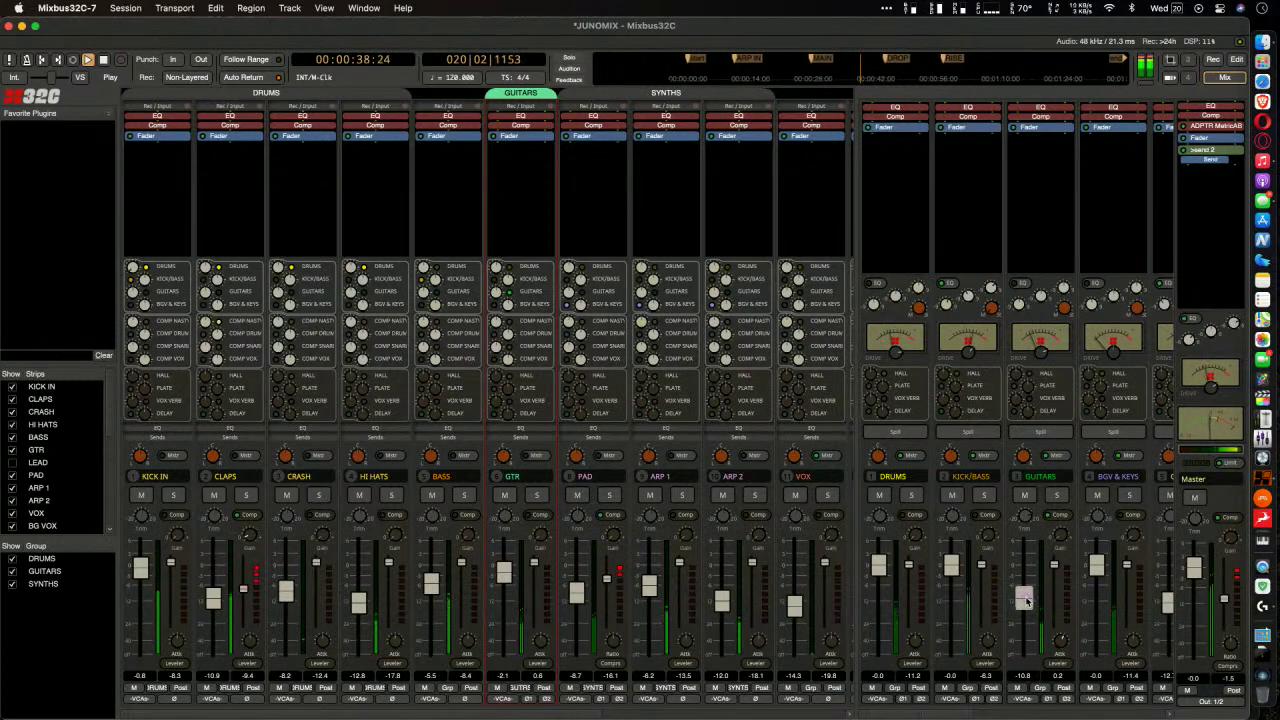
{"action": "key", "text": "space"}
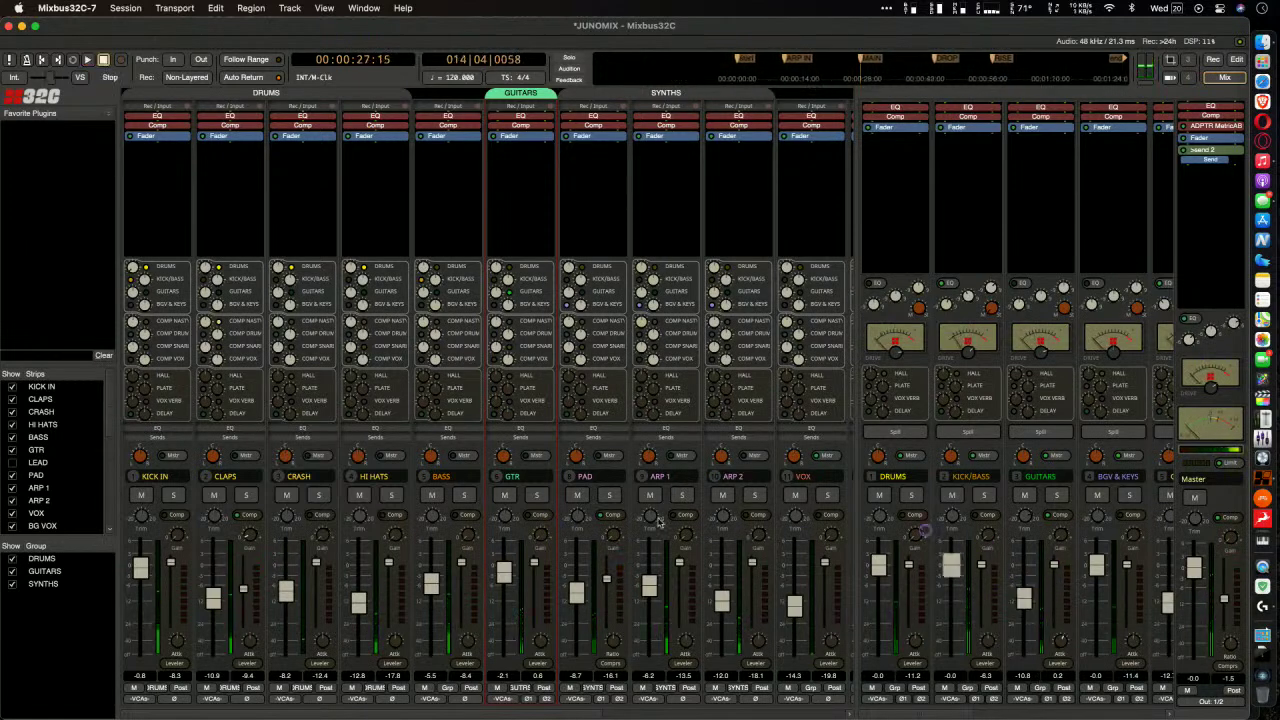
Solo the GTR track, audition the GUITARS bus compressor with a lowered threshold, and stop playback
{"action": "left_click", "coordinate": [536, 496]}
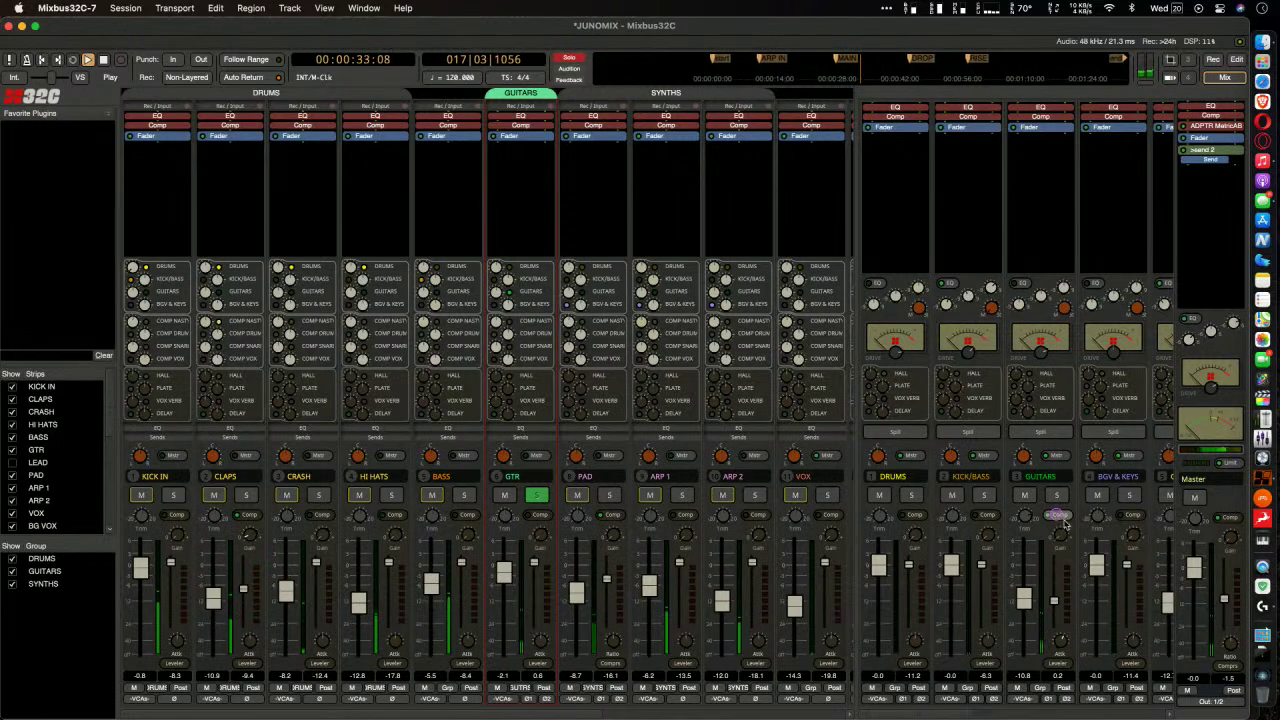
{"action": "key", "text": "space"}
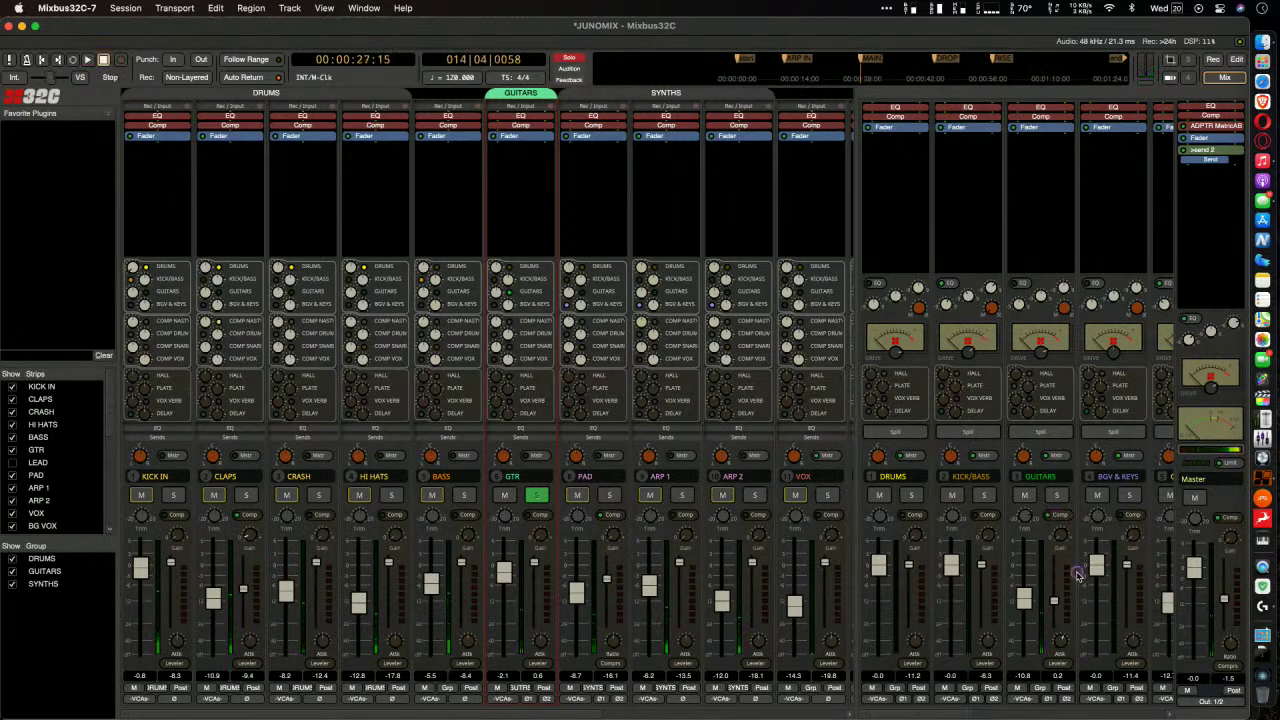
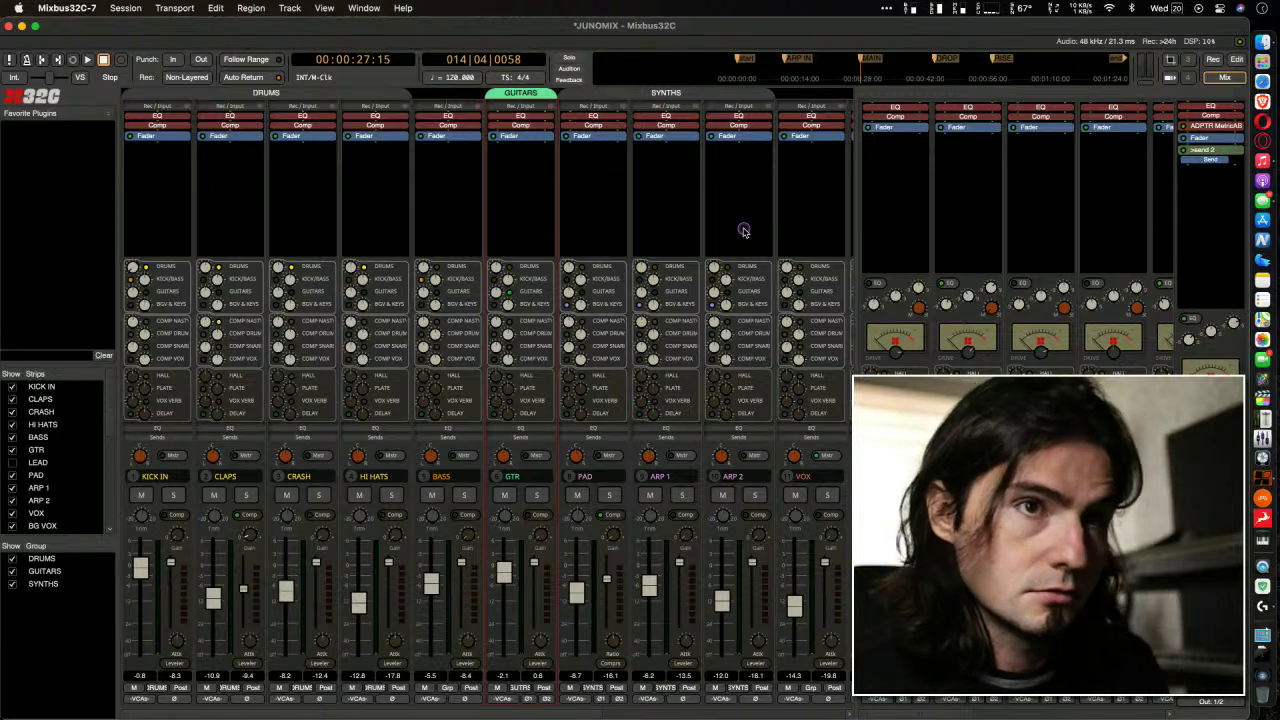
Play the ARP IN section with ARP 1 soloed, unsolo it to hear the full mix, and replay the section
{"action": "left_click", "coordinate": [784, 60]}
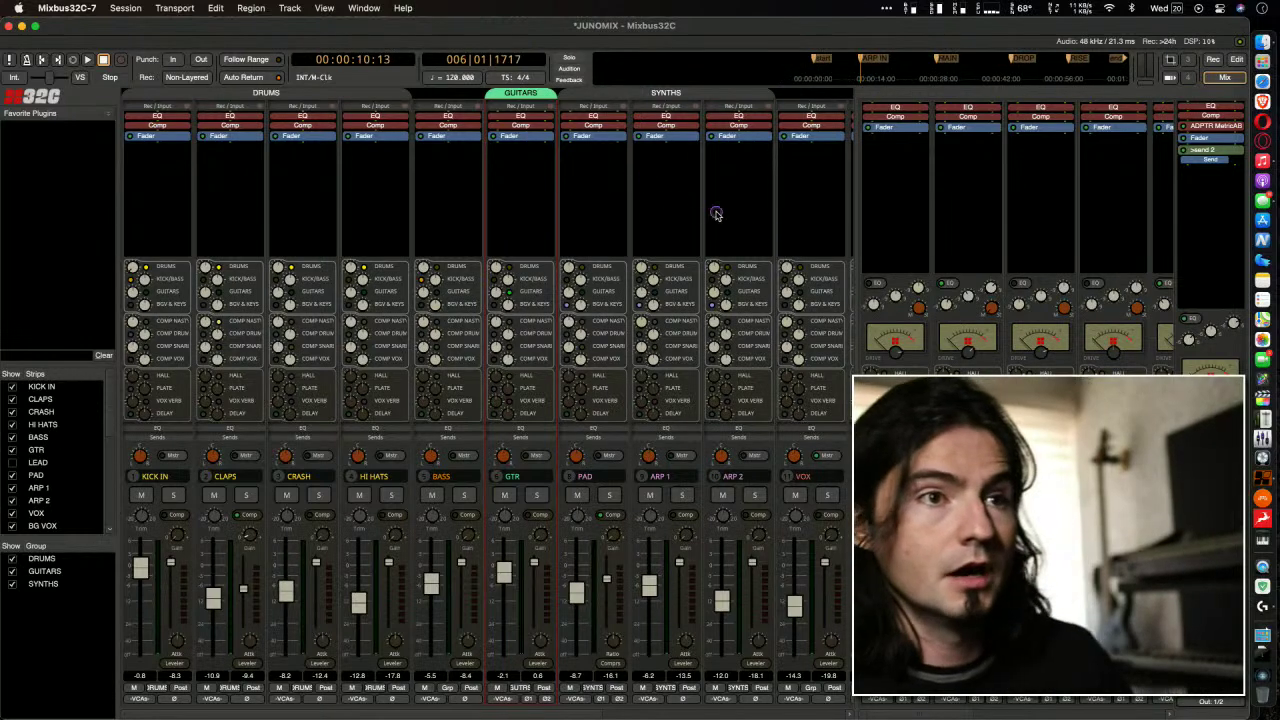
{"action": "left_click", "coordinate": [682, 498]}
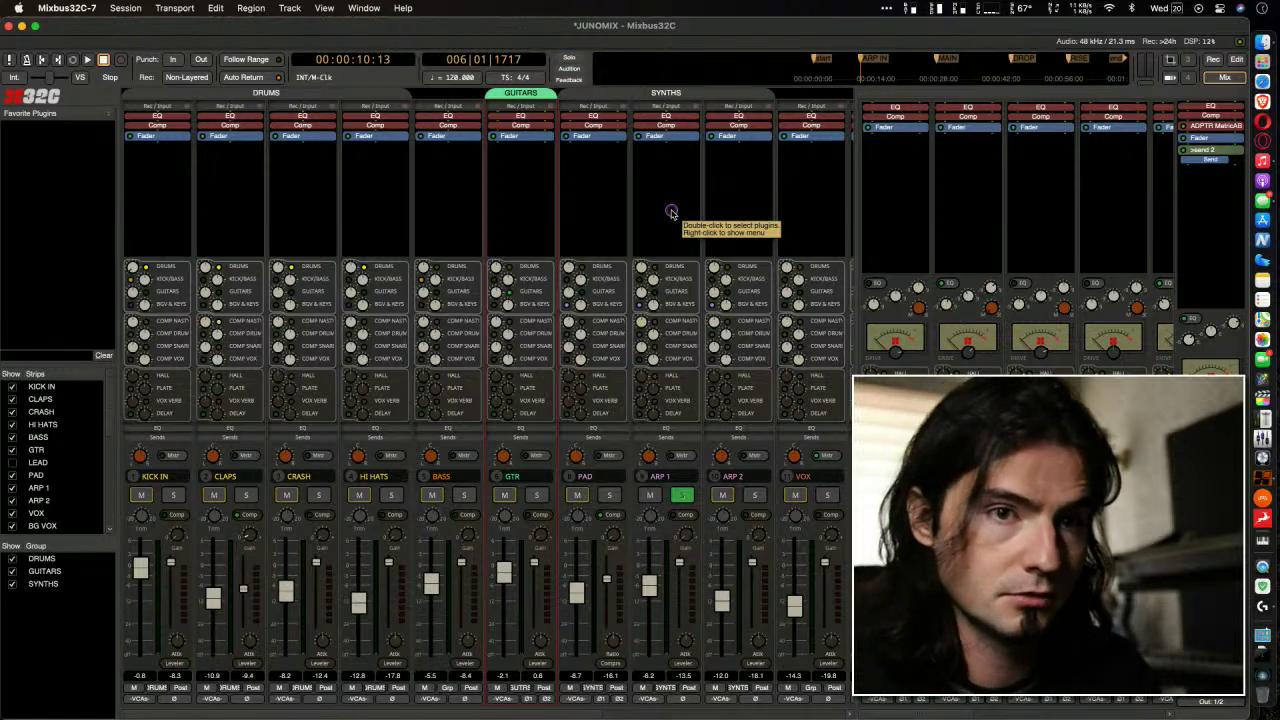
{"action": "key", "text": "space"}
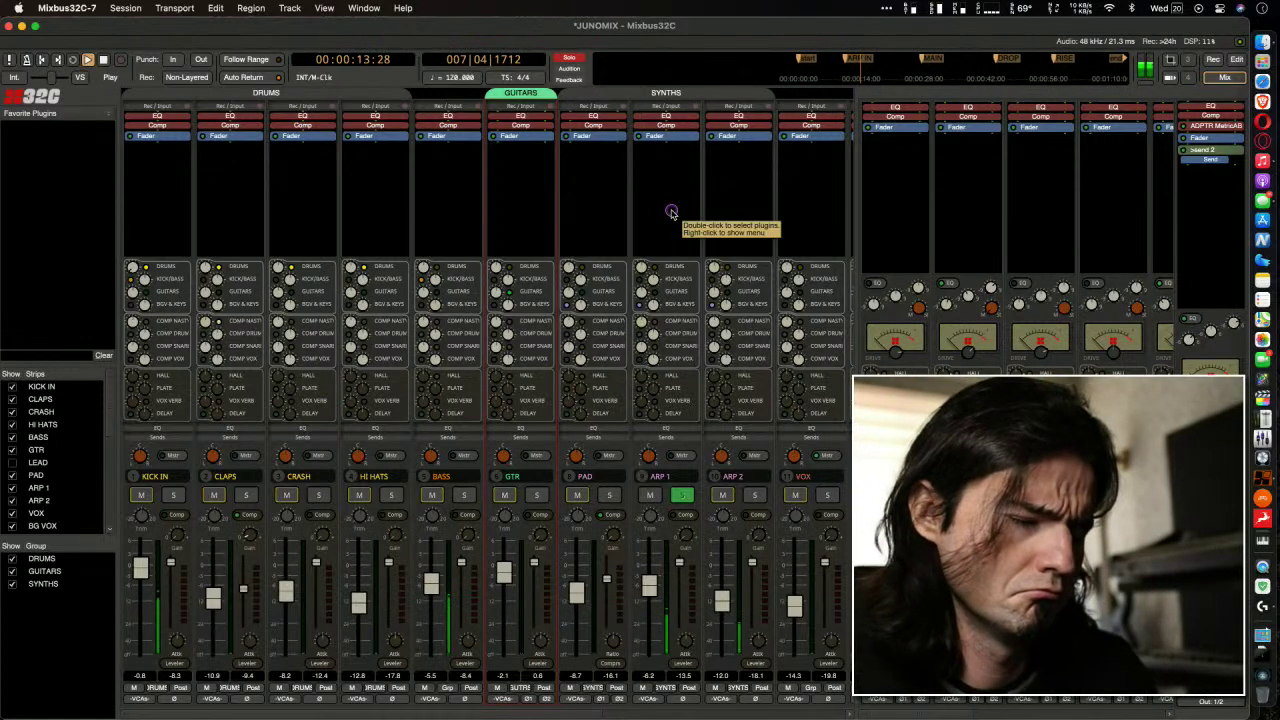
{"action": "left_click", "coordinate": [685, 498]}
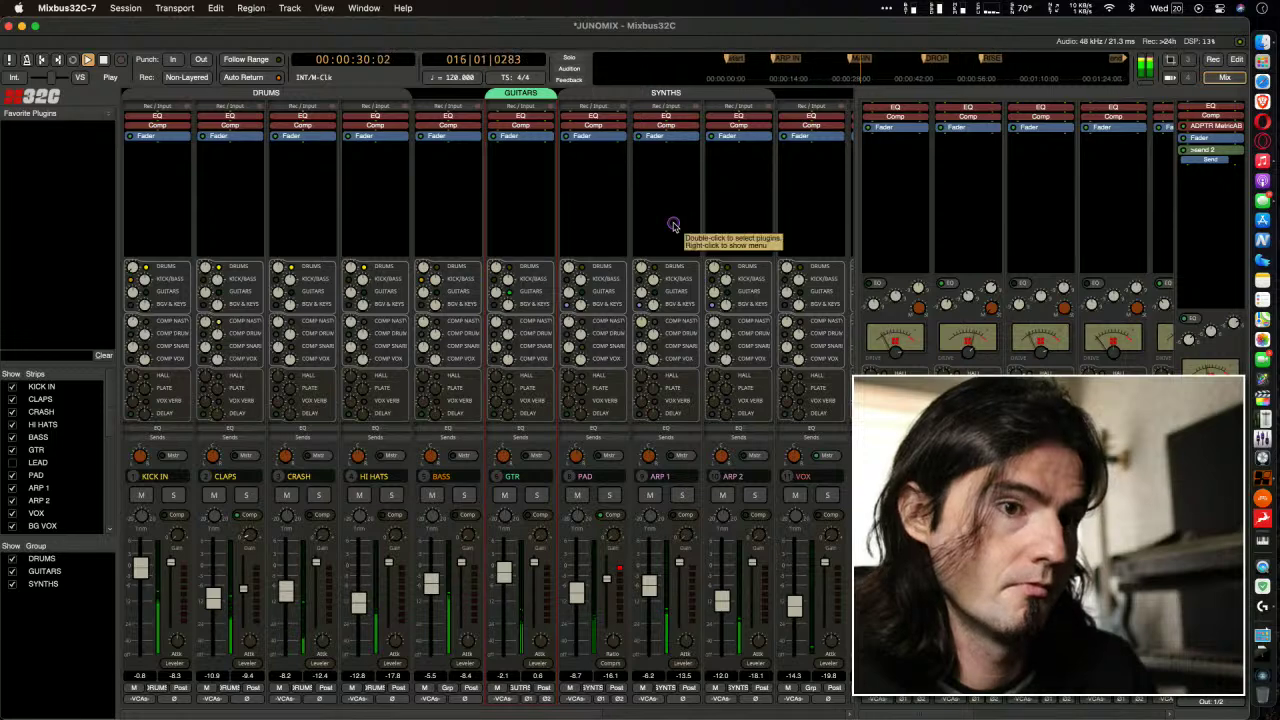
{"action": "key", "text": "space"}
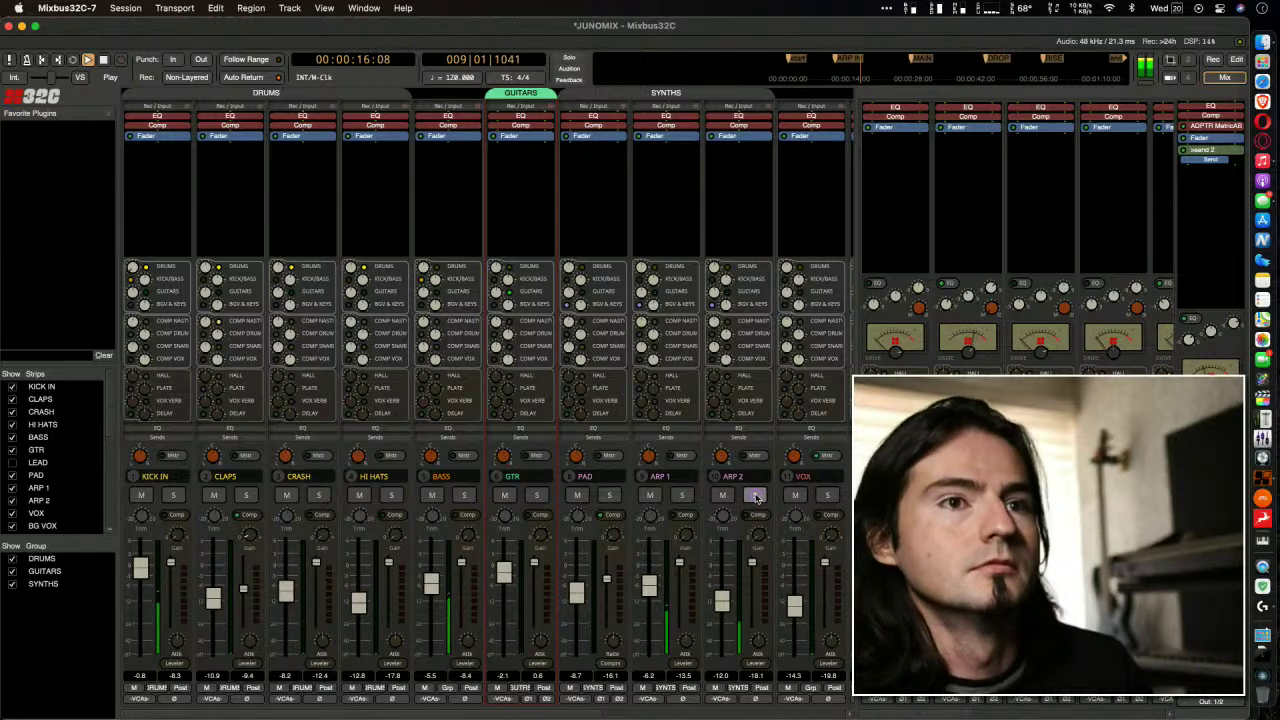
{"action": "key", "text": "space"}
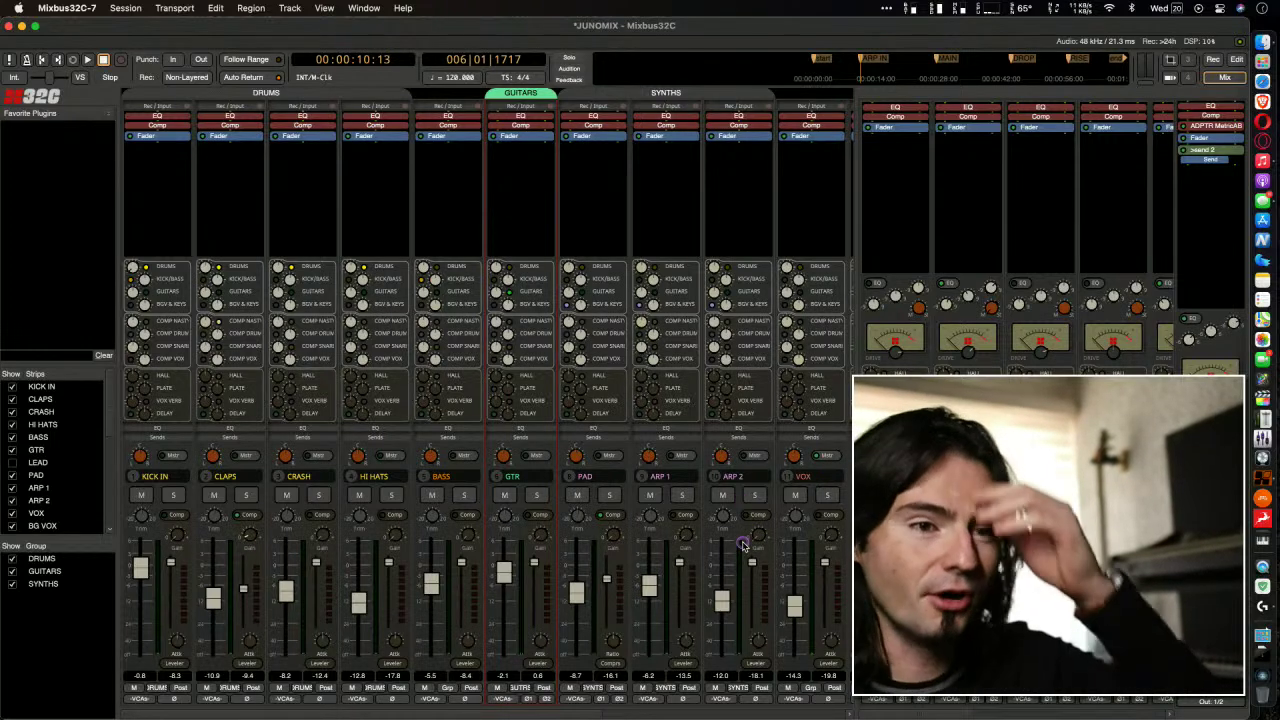
Show the EQ controls on the channel strips from ARP 1 and move the playhead just before the MAIN marker
{"action": "left_click", "coordinate": [678, 436]}
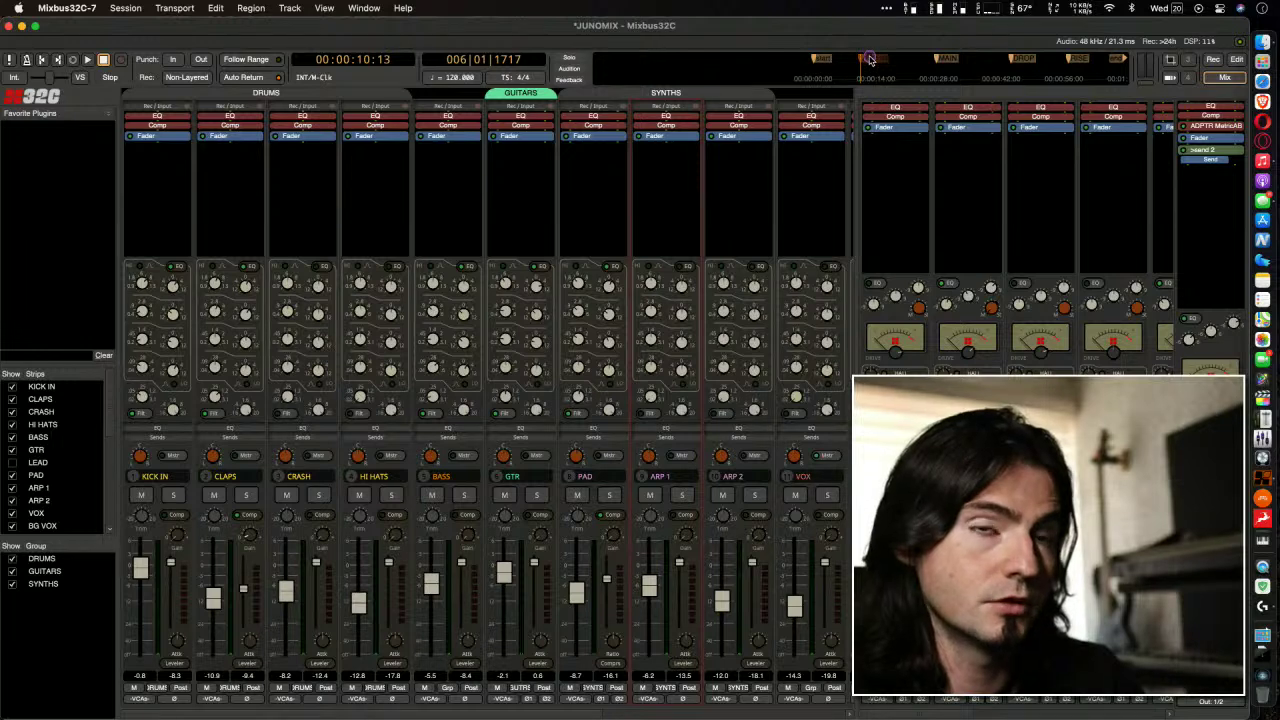
{"action": "left_click", "coordinate": [935, 57]}
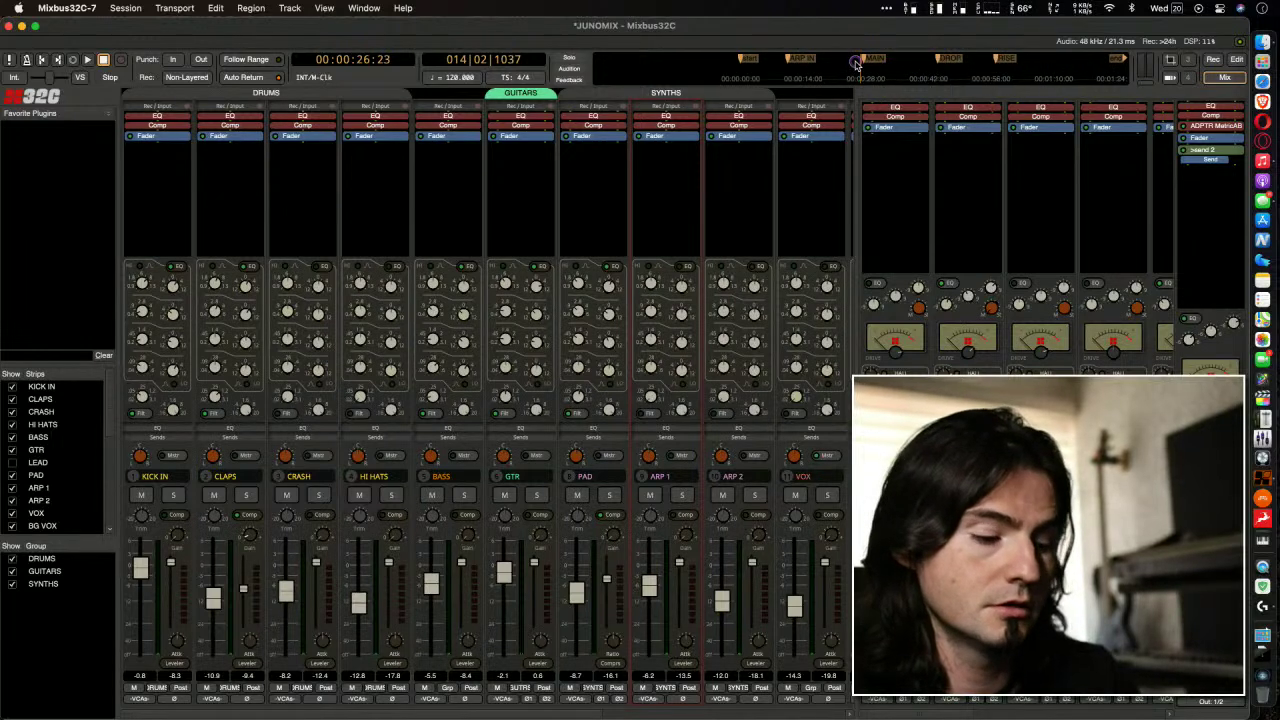
{"action": "mouse_move", "coordinate": [823, 99]}
{"action": "left_mouse_down"}
{"action": "mouse_move", "coordinate": [872, 3]}
{"action": "mouse_move", "coordinate": [846, 104]}
{"action": "left_mouse_up"}
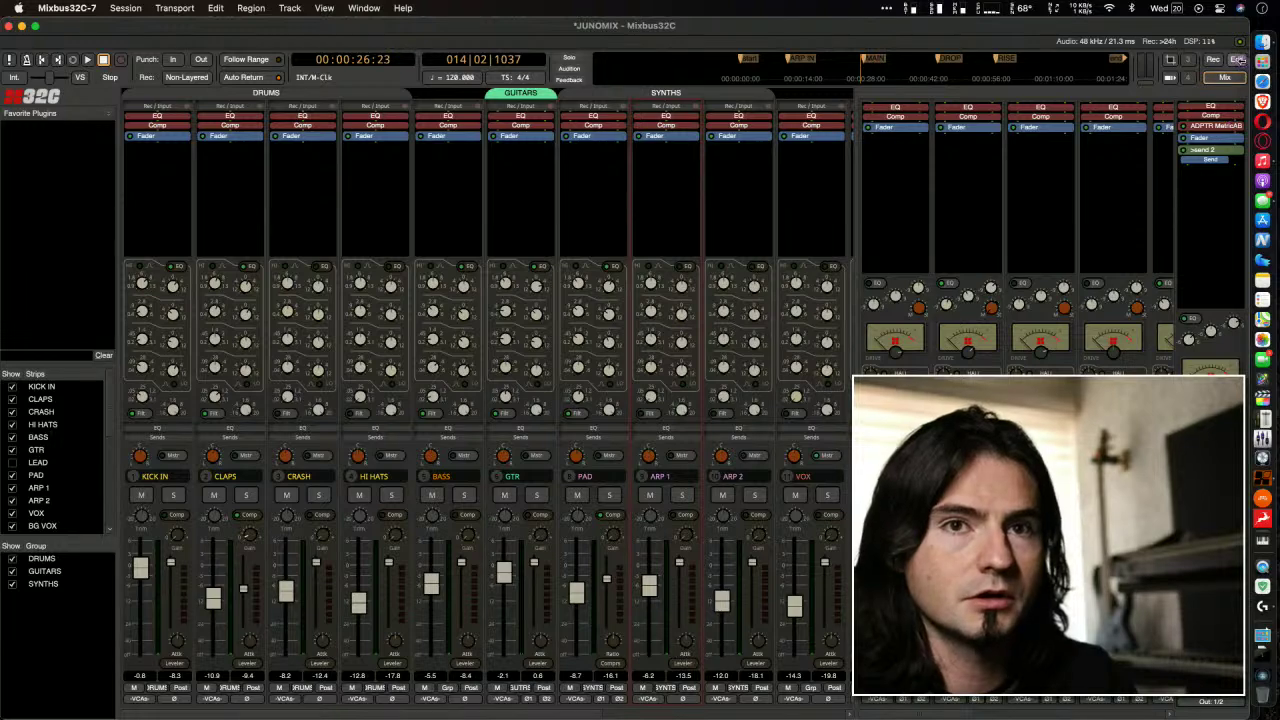
Open the Edit window and look over the tracks' arrangement from the RISE section onward
{"action": "left_click", "coordinate": [1237, 60]}
{"action": "scroll", "coordinate": [696, 310], "scroll_direction": "down", "scroll_amount": 10}
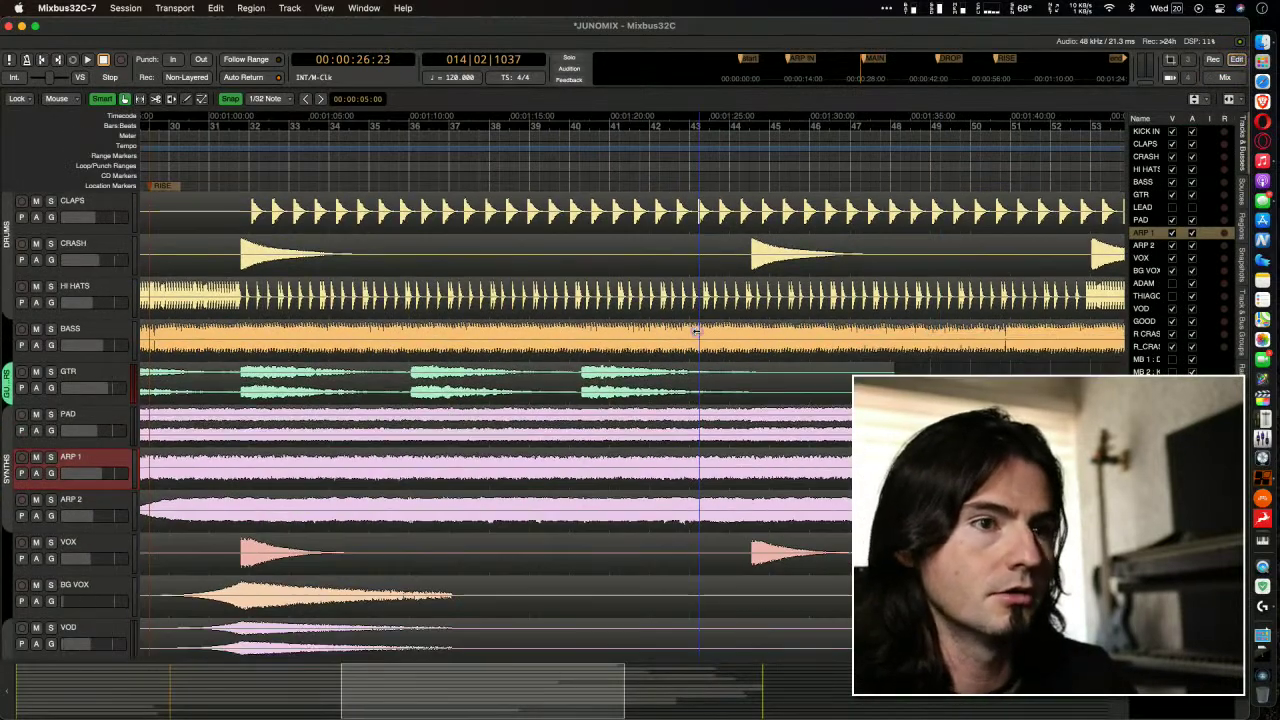
{"action": "scroll", "coordinate": [697, 328], "scroll_direction": "up", "scroll_amount": 6}
{"action": "scroll", "coordinate": [697, 328], "scroll_direction": "up", "scroll_amount": 4}
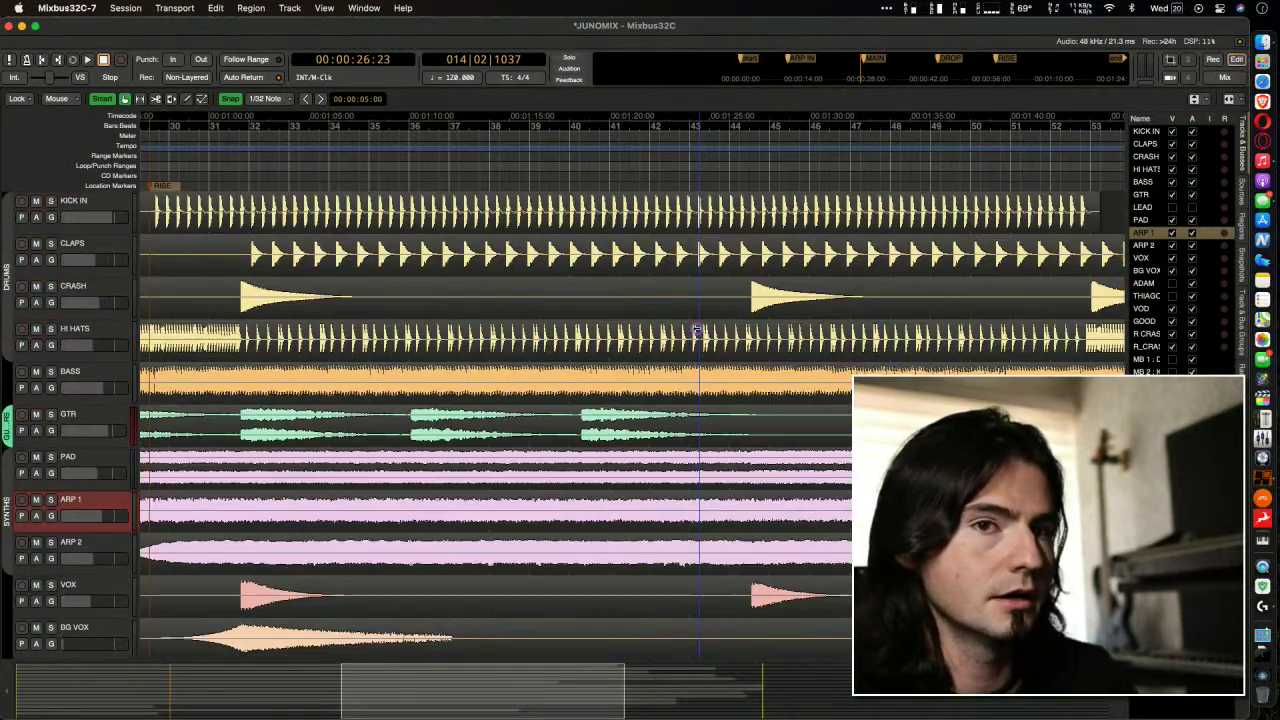
{"action": "scroll", "coordinate": [697, 330], "scroll_direction": "down", "scroll_amount": 3}
{"action": "scroll", "coordinate": [703, 332], "scroll_direction": "up", "scroll_amount": 3}
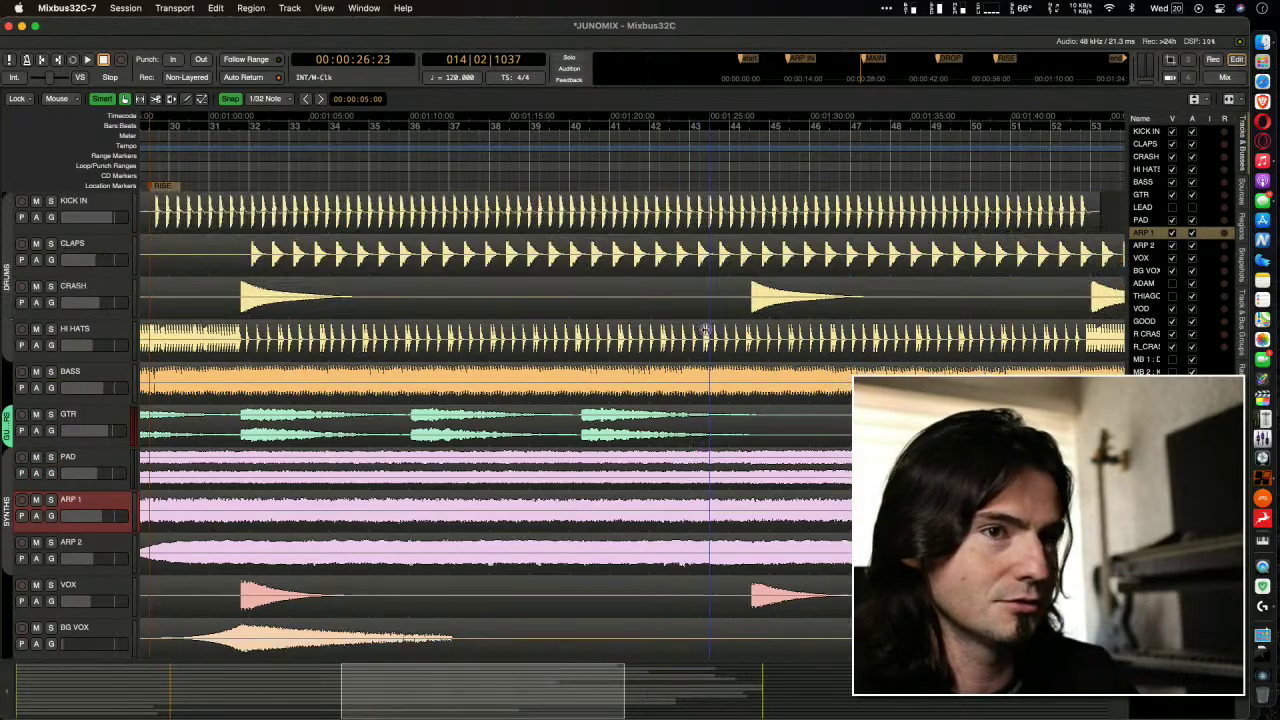
Return to the Mix window and audition the MAIN section with ARP 1 soloed
{"action": "left_click", "coordinate": [1226, 77]}
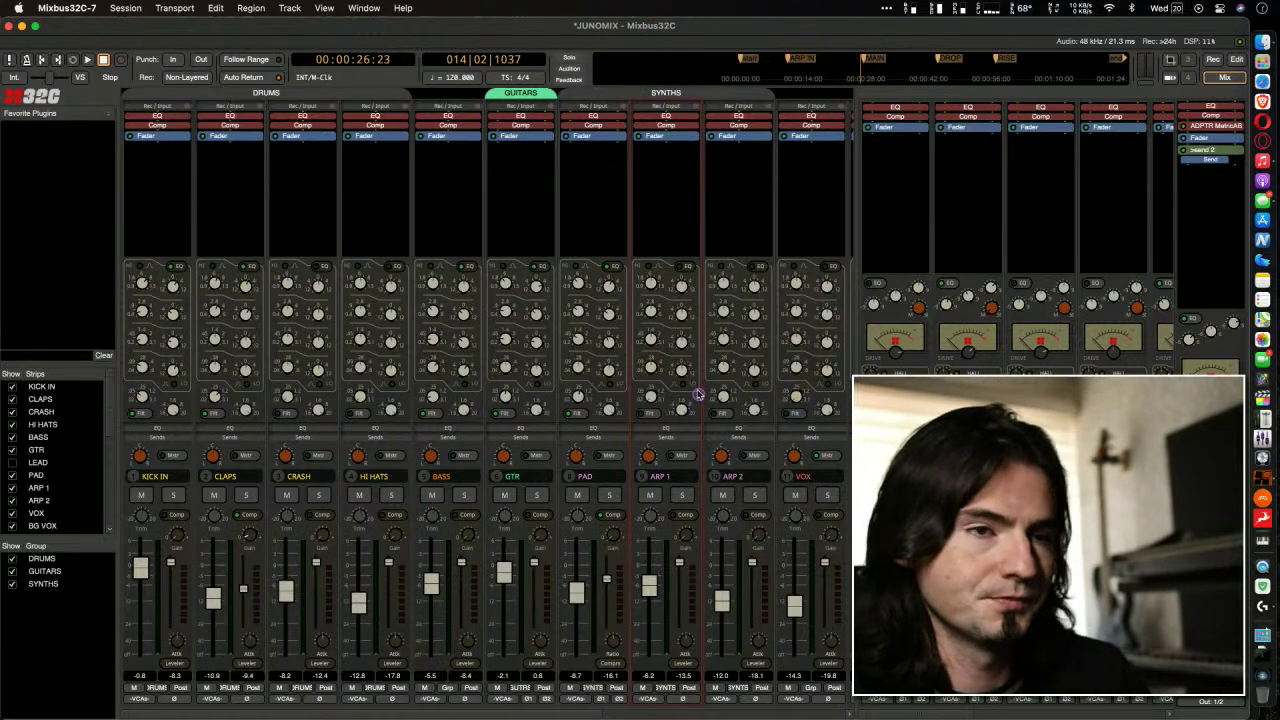
{"action": "left_click", "coordinate": [680, 494]}
{"action": "key", "text": "space"}
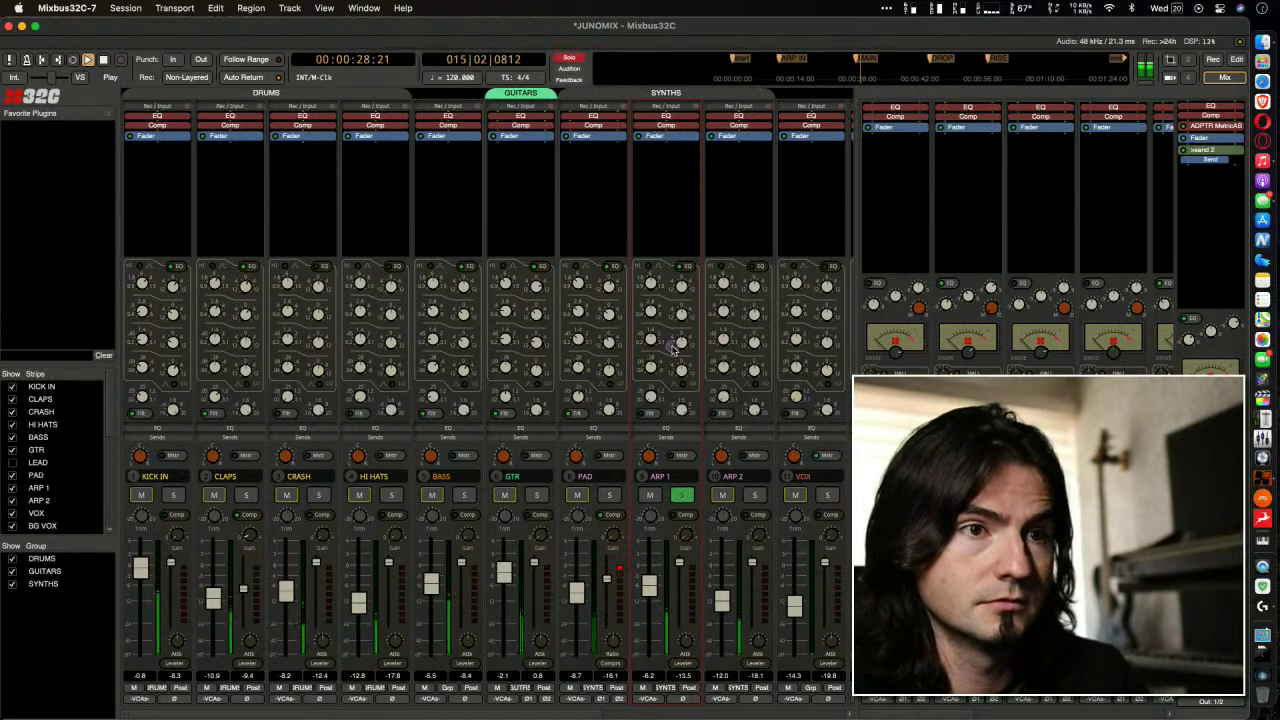
{"action": "key", "text": "space"}
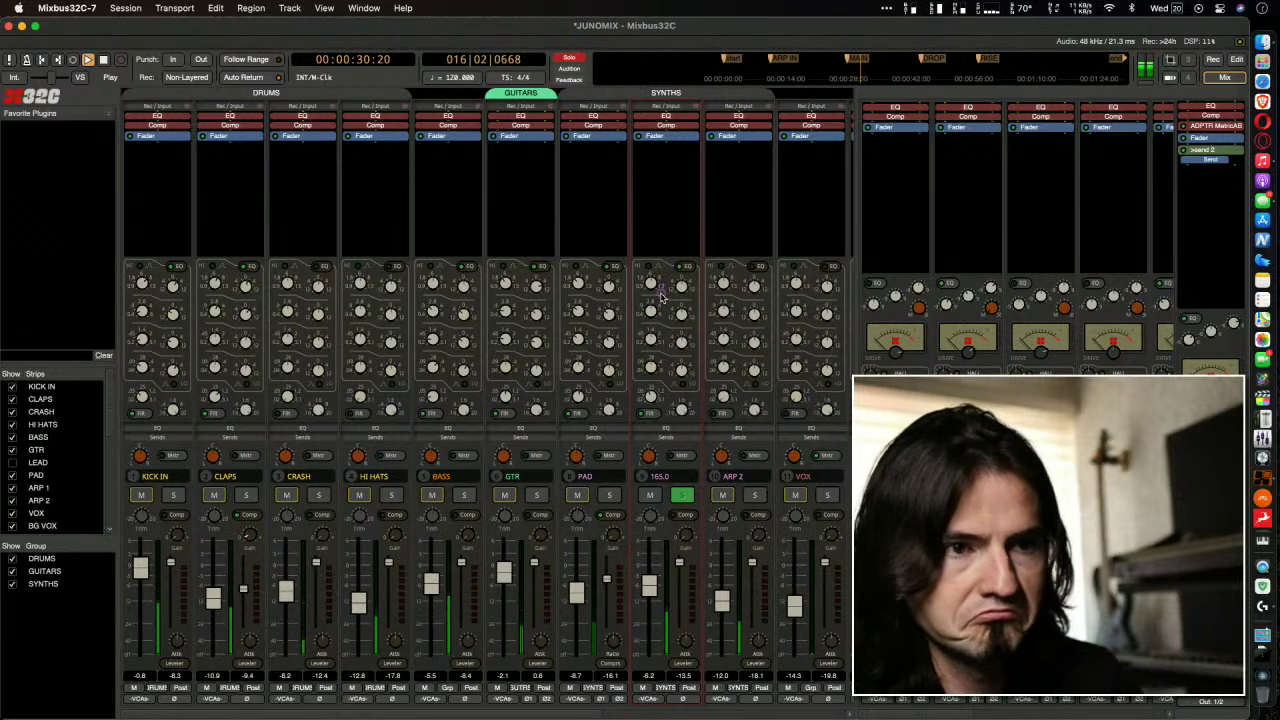
{"action": "key", "text": "space"}
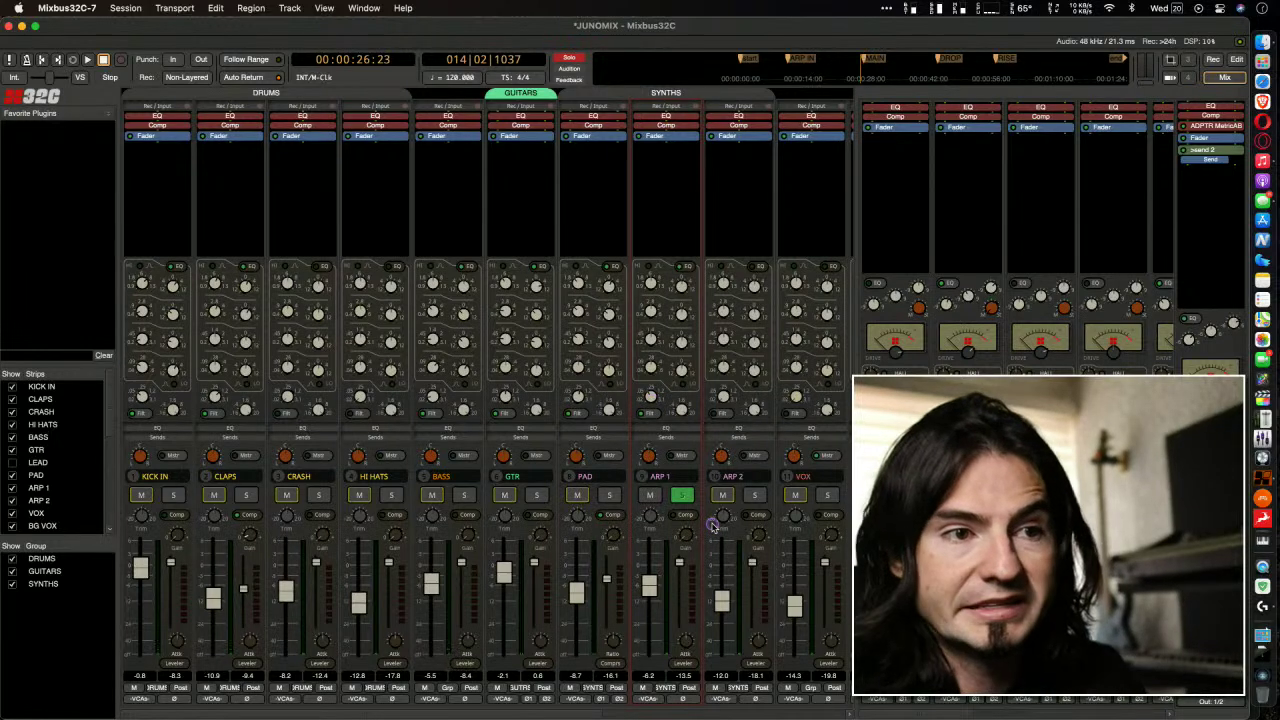
Unsolo ARP 1 and play the MAIN section briefly to hear the track in the full mix
{"action": "left_click", "coordinate": [682, 495]}
{"action": "key", "text": "space"}
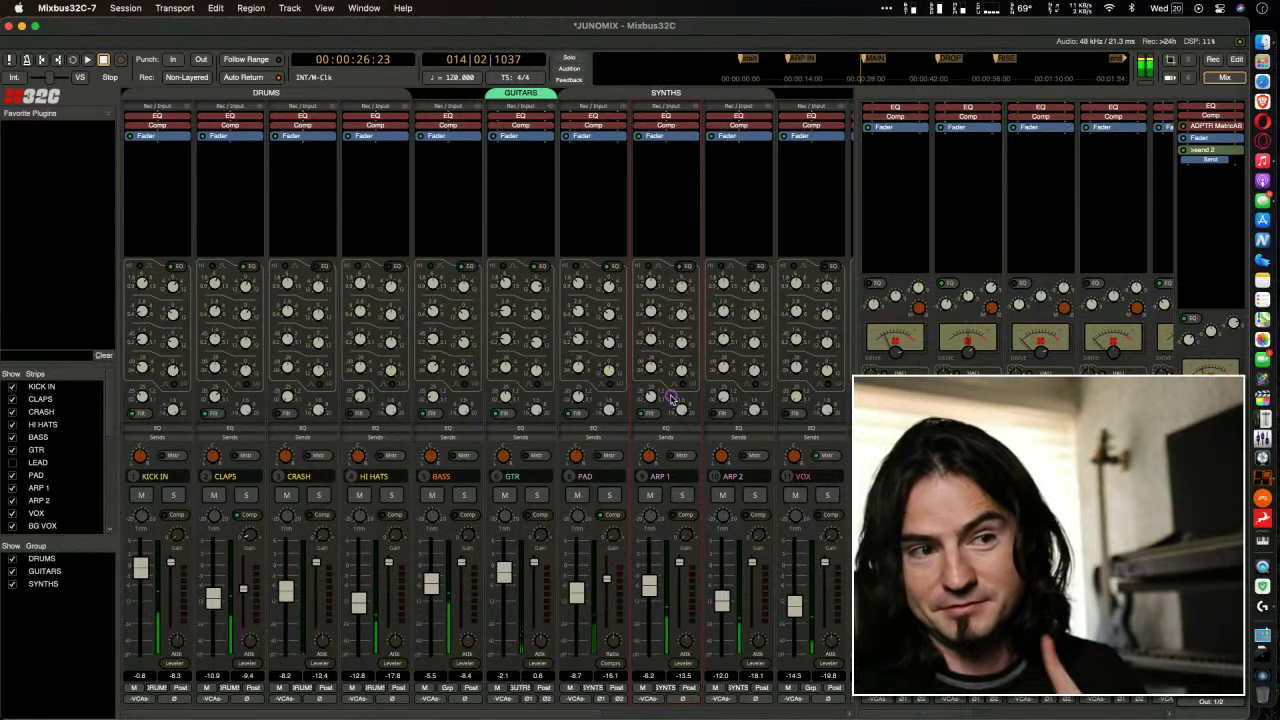
{"action": "key", "text": "space"}
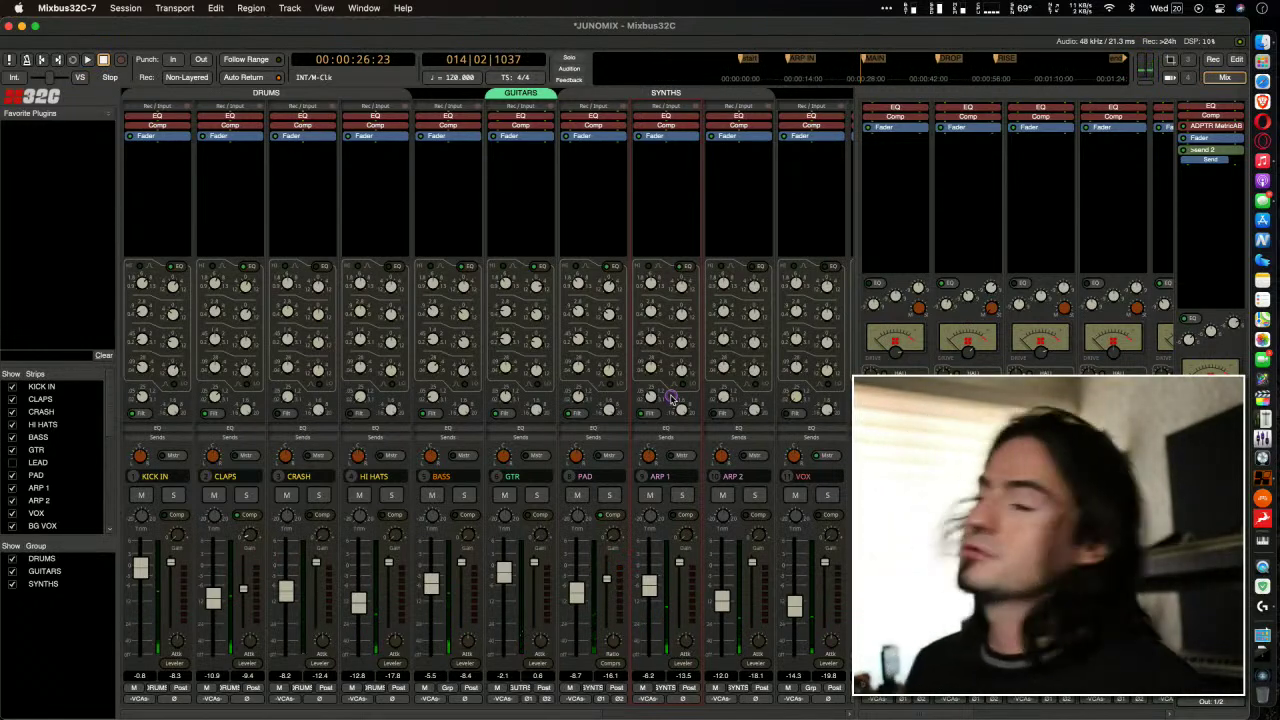
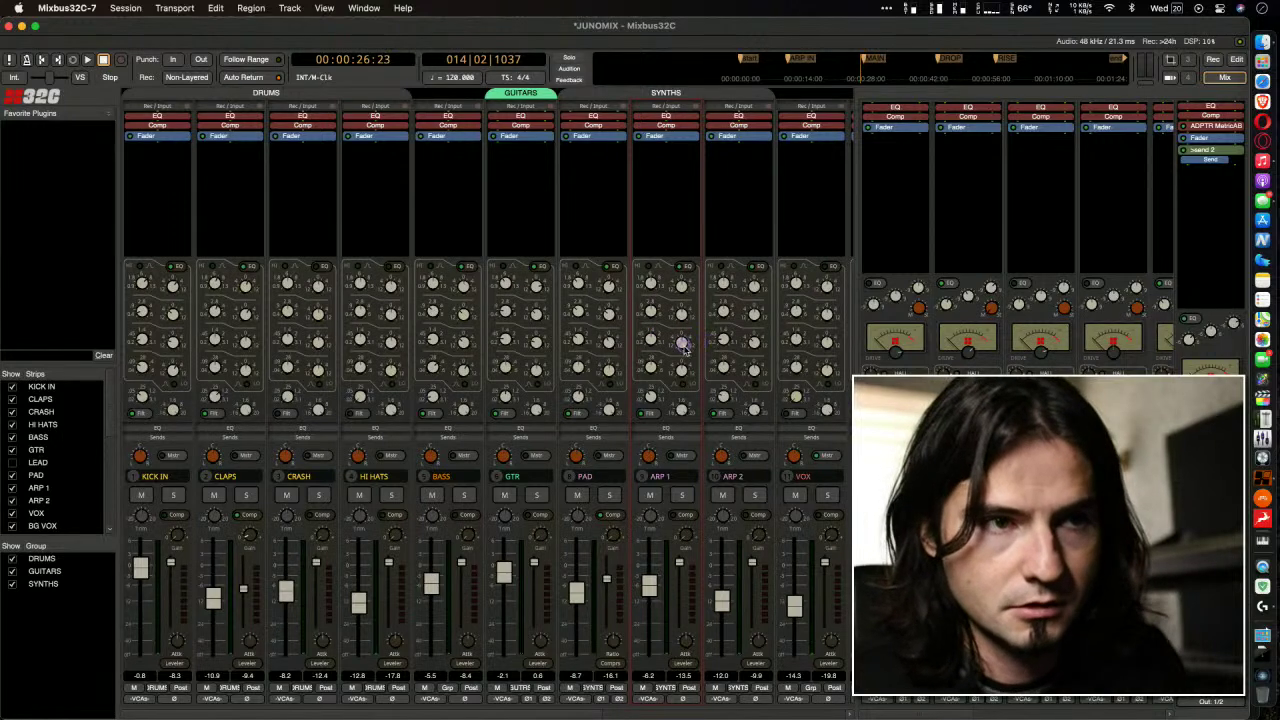
Boost ARP 1's low-mid EQ band by 13 dB and sweep its frequency from 1.40 kHz down to about 437.5 Hz during playback
{"action": "left_click_drag", "start_coordinate": [680, 344], "coordinate": [683, 198]}
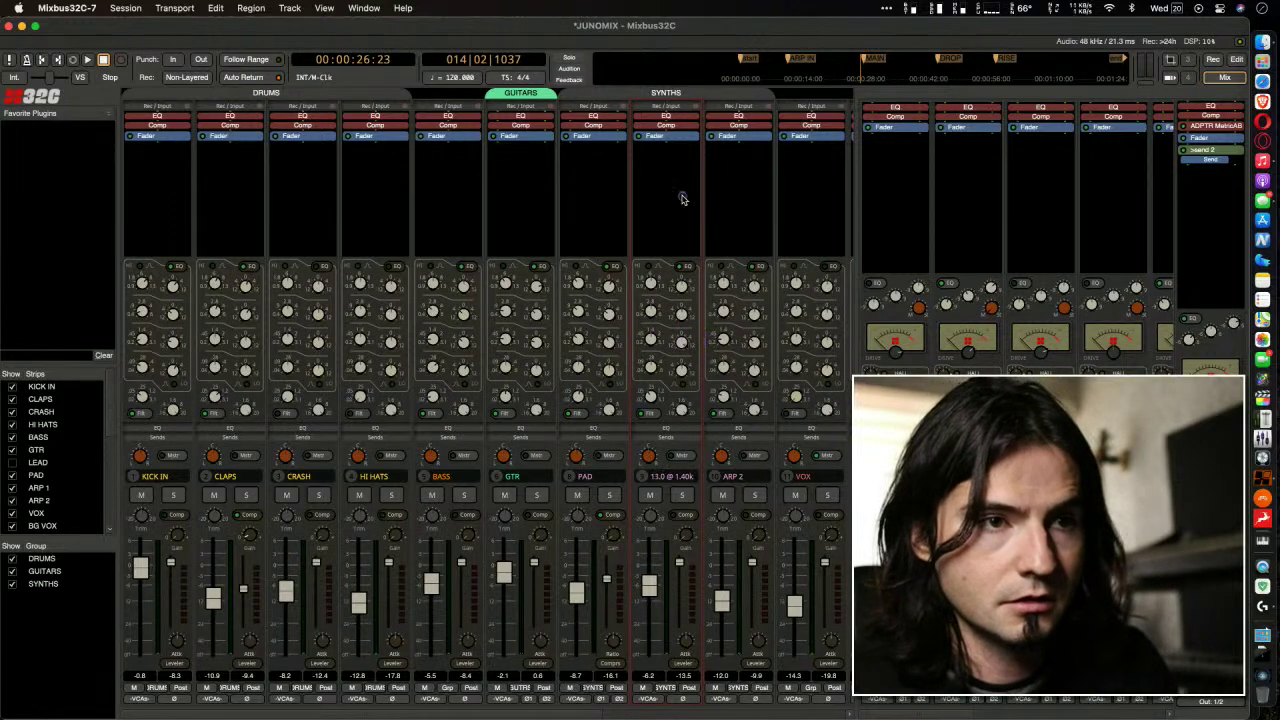
{"action": "left_click_drag", "start_coordinate": [645, 338], "coordinate": [648, 397]}
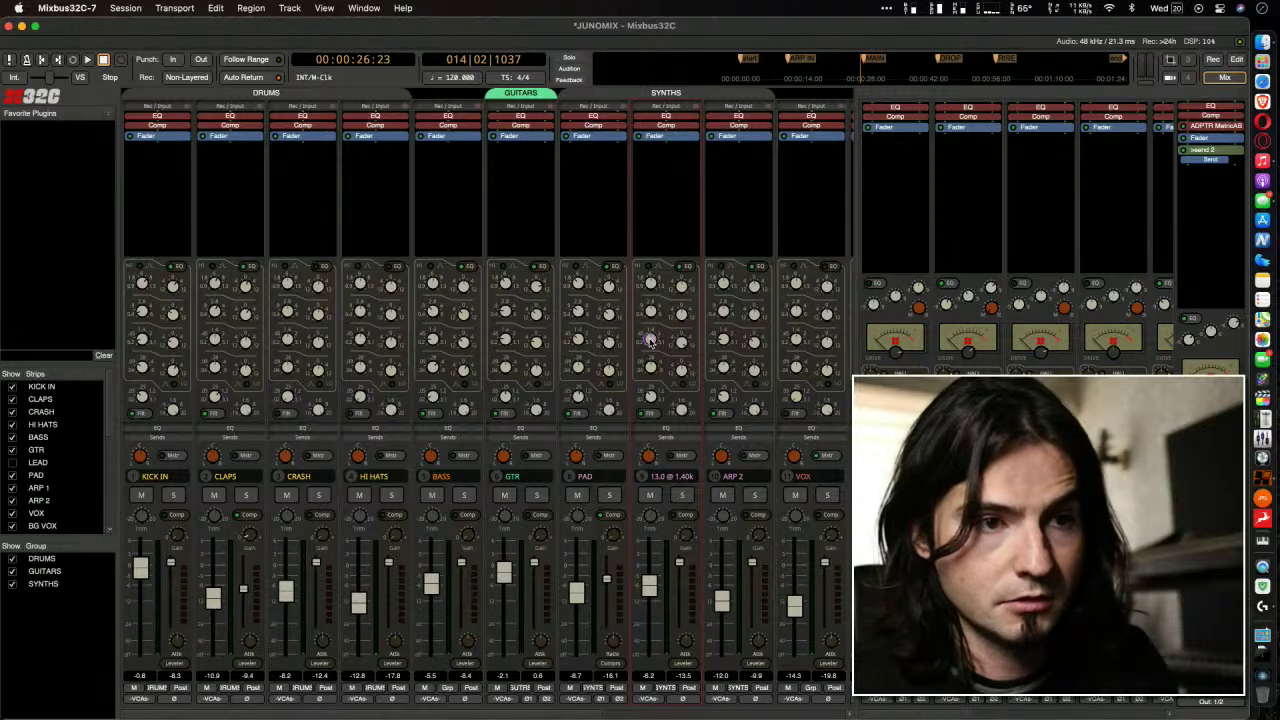
{"action": "key", "text": "space"}
{"action": "left_click_drag", "start_coordinate": [648, 340], "coordinate": [650, 397]}
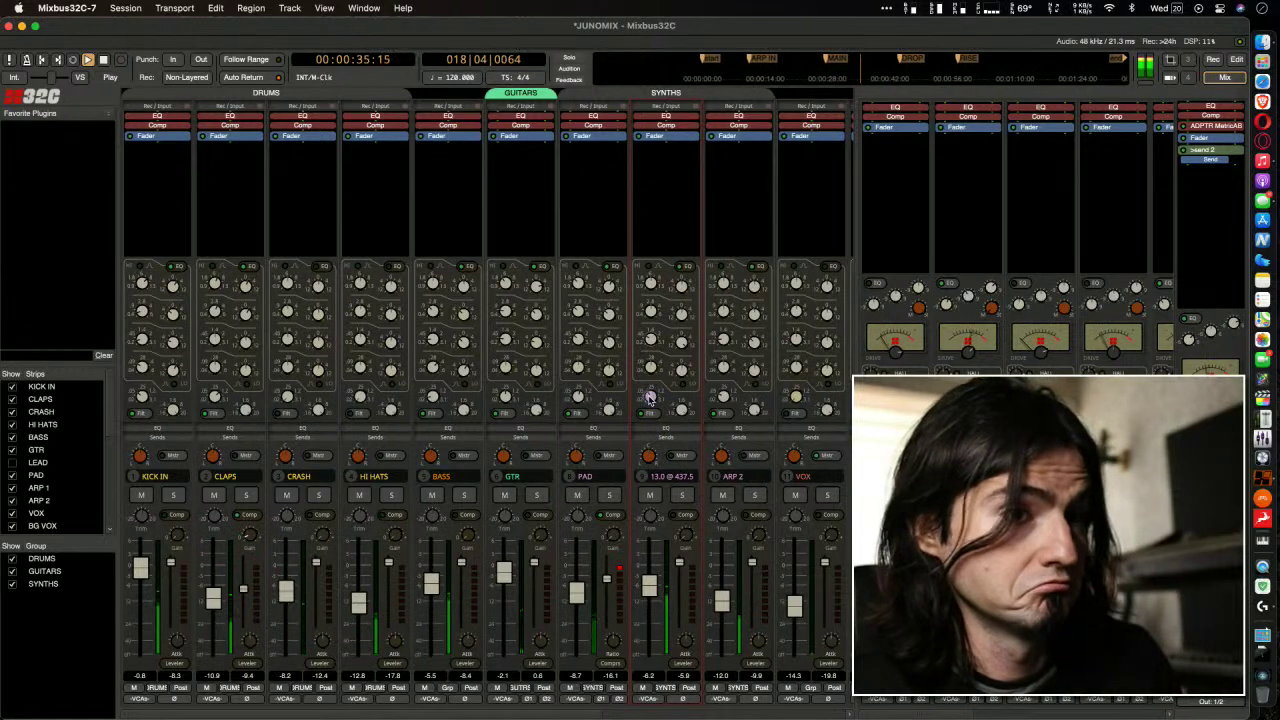
{"action": "key", "text": "space"}
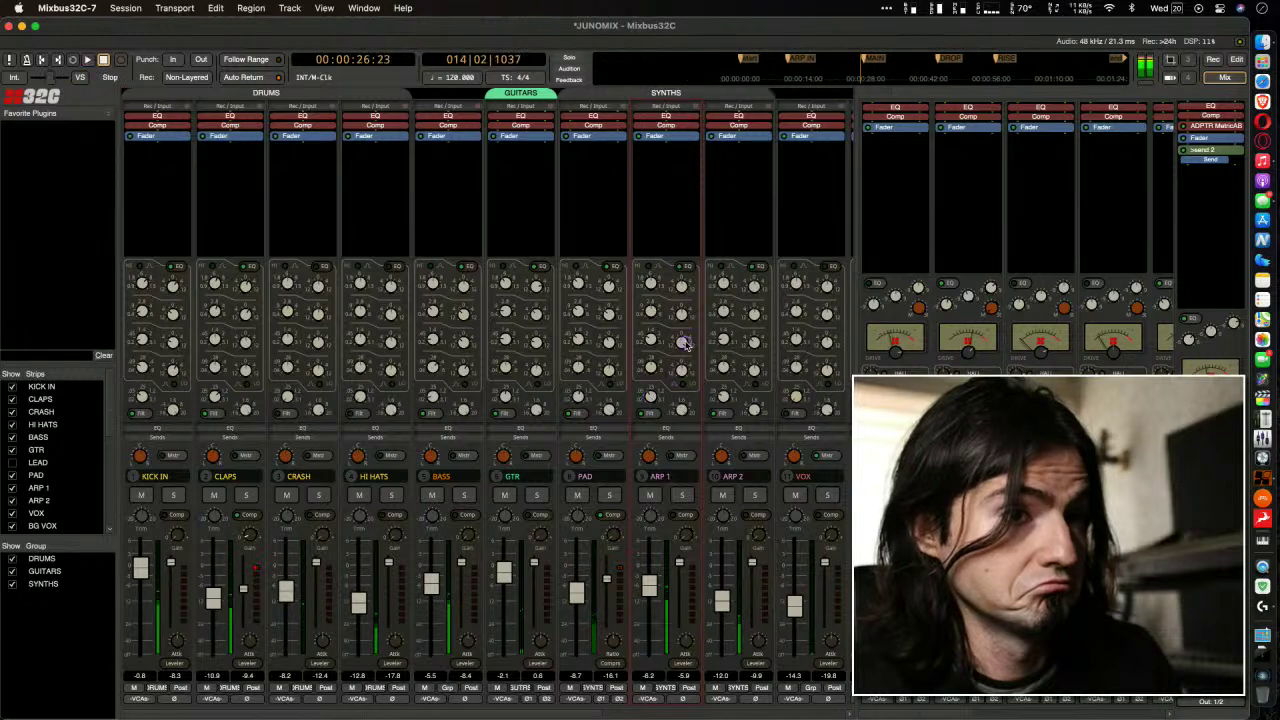
Replay the MAIN section while slightly lowering ARP 1's low-mid EQ gain, and stop playback
{"action": "mouse_move", "coordinate": [681, 344]}
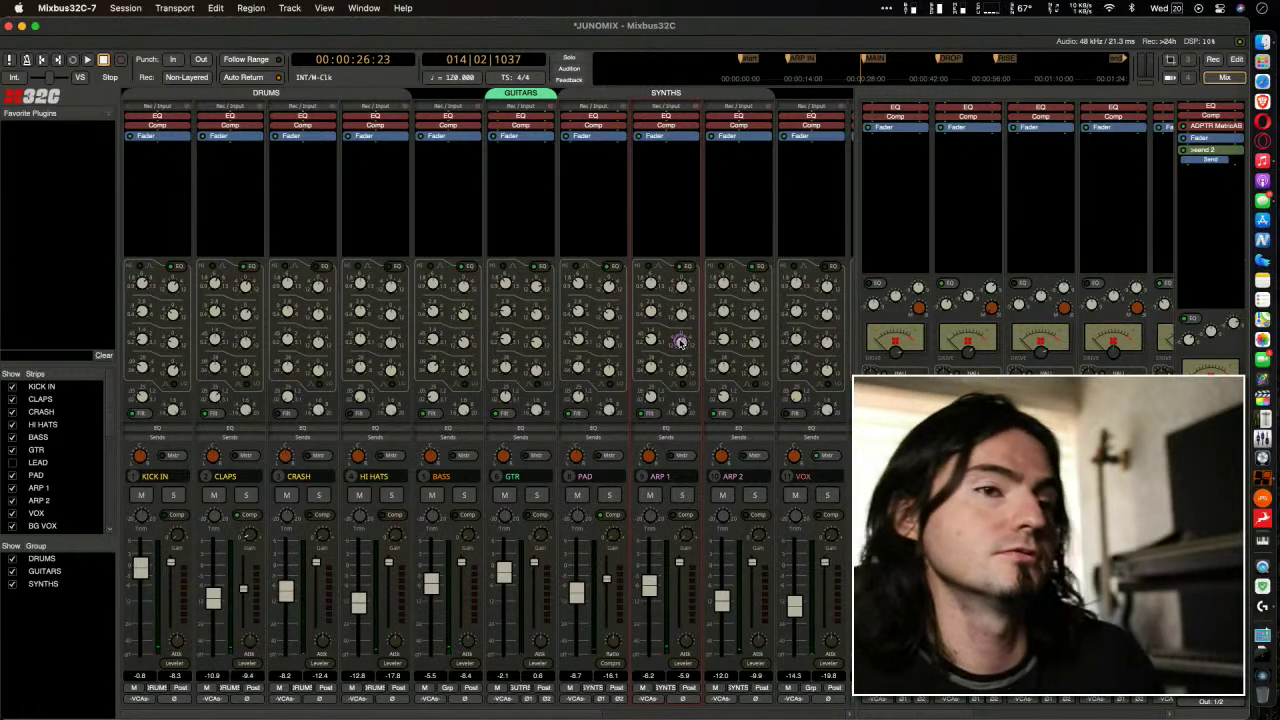
{"action": "key", "text": "space"}
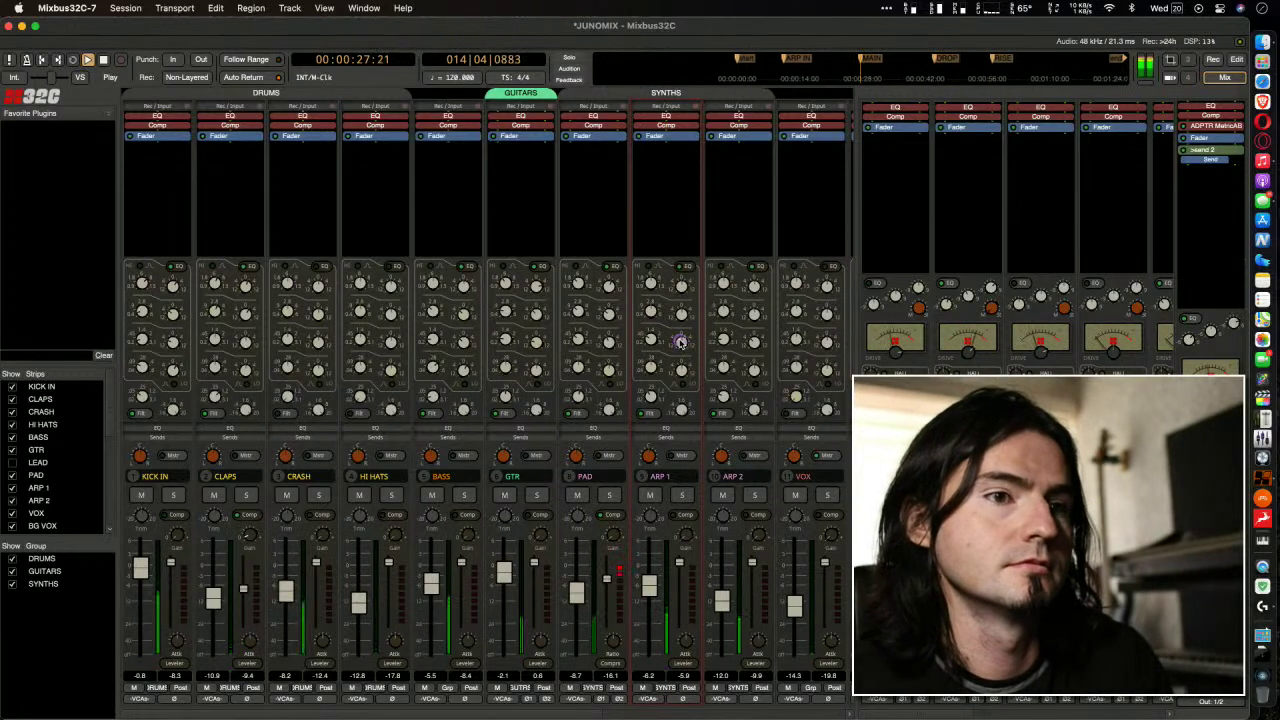
{"action": "mouse_move", "coordinate": [681, 352]}
{"action": "left_mouse_down"}
{"action": "mouse_move", "coordinate": [680, 370]}
{"action": "mouse_move", "coordinate": [680, 358]}
{"action": "left_mouse_up"}
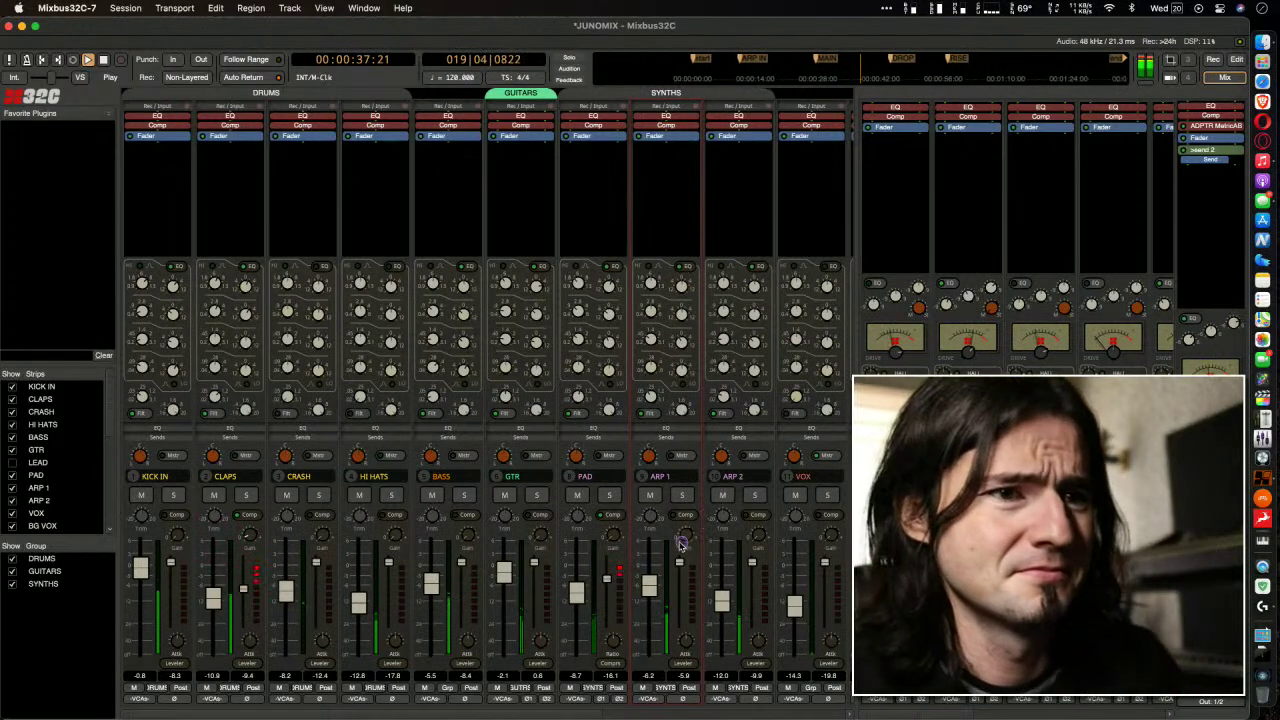
{"action": "key", "text": "space"}
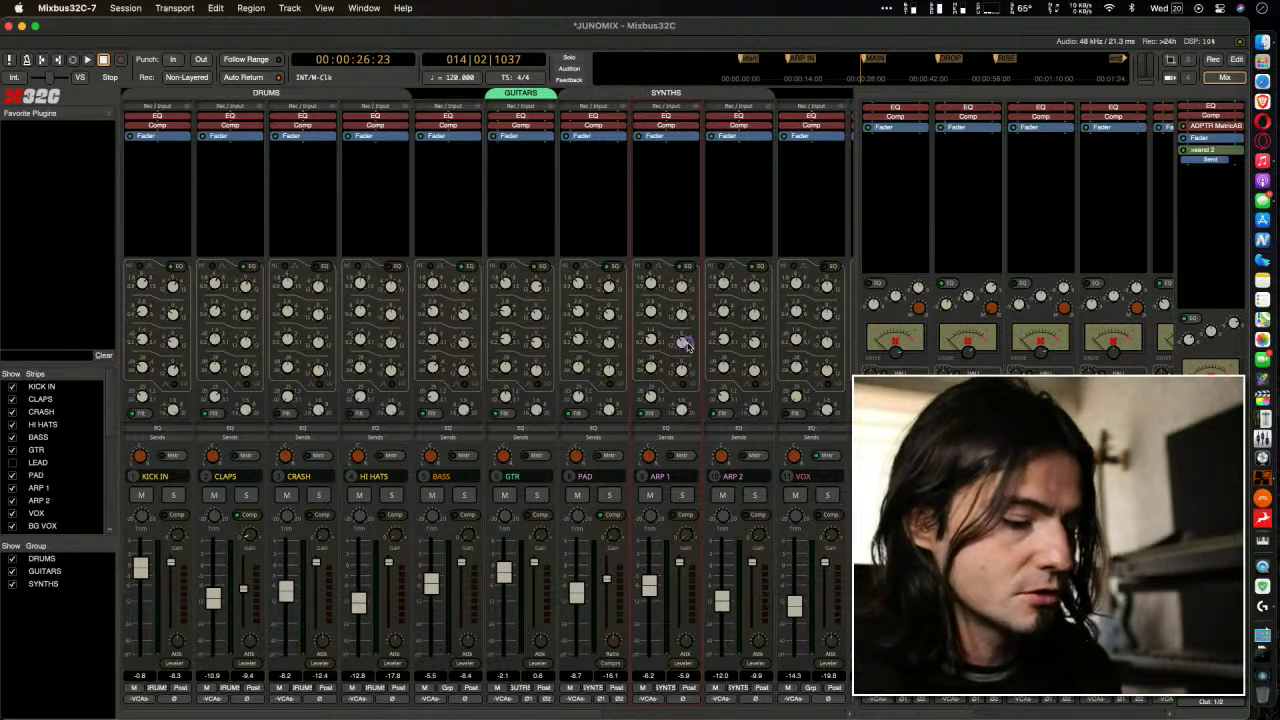
{"action": "left_click_drag", "start_coordinate": [652, 215], "coordinate": [648, 518]}
{"action": "left_click_drag", "start_coordinate": [662, 455], "coordinate": [648, 518]}
{"action": "key", "text": "Escape"}
{"action": "key", "text": "z"}
{"action": "key", "text": "Escape"}
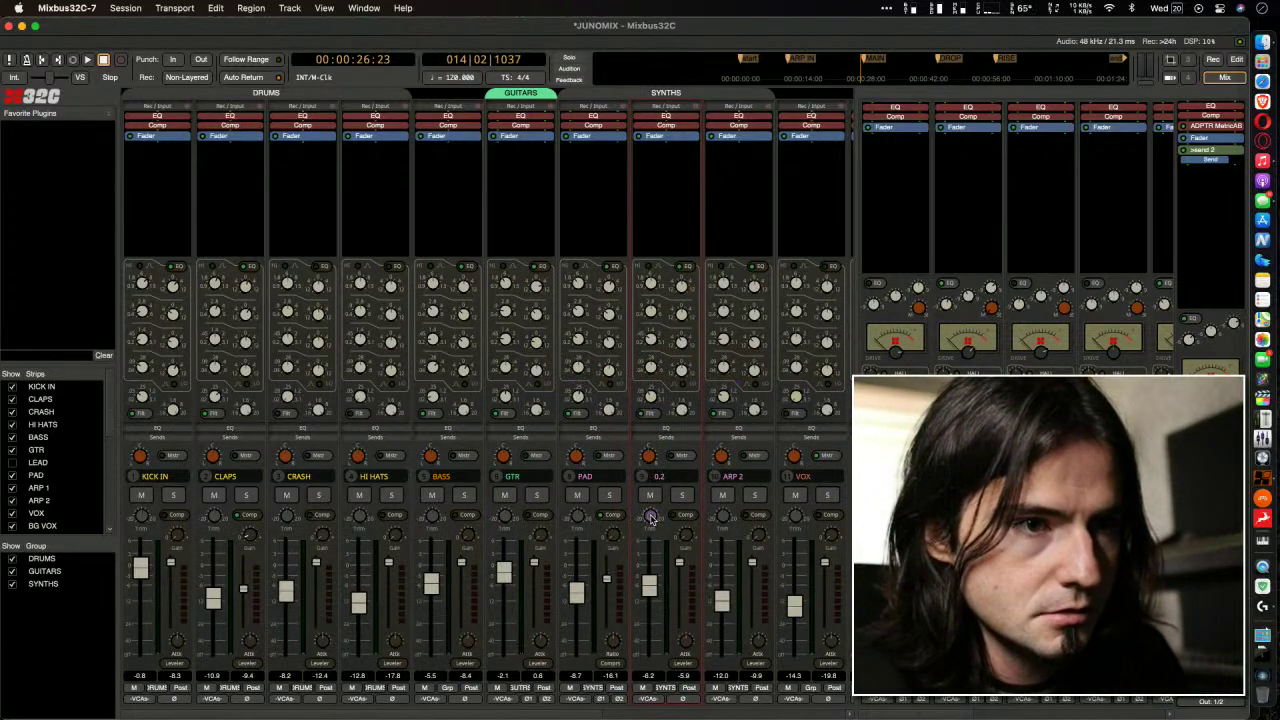
{"action": "left_click_drag", "start_coordinate": [676, 528], "coordinate": [850, 446]}
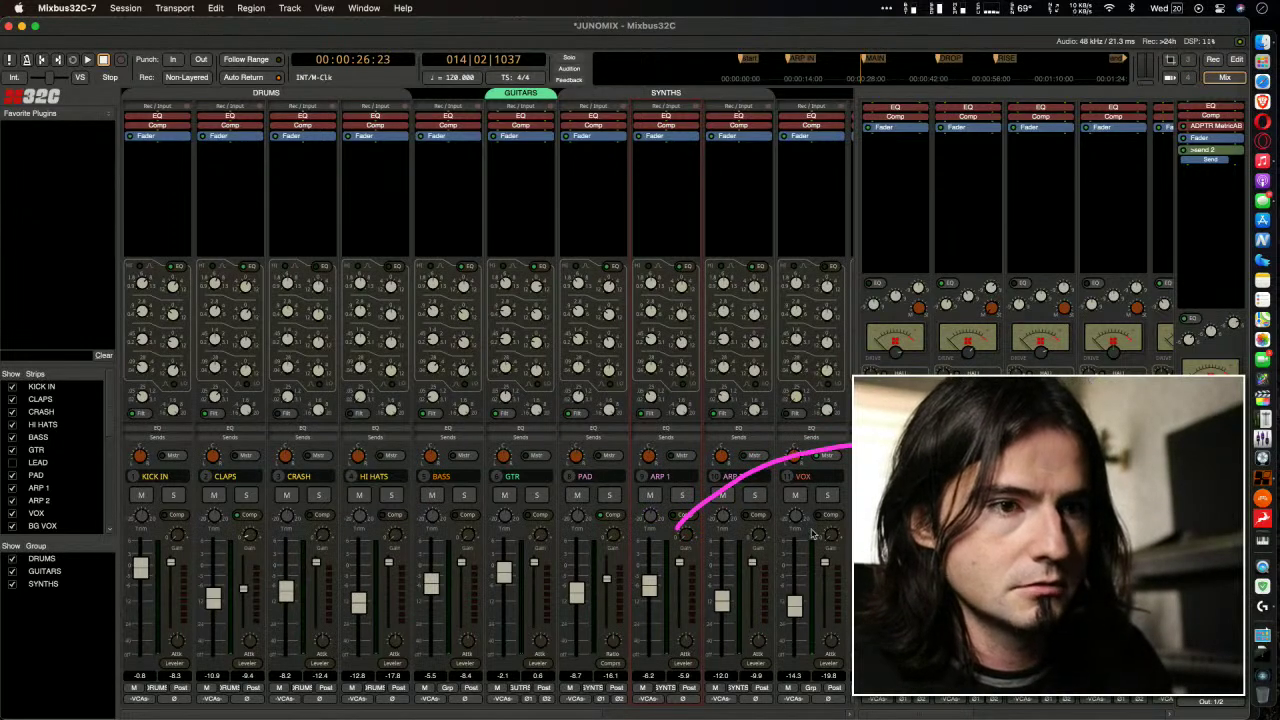
{"action": "key", "text": "Escape"}
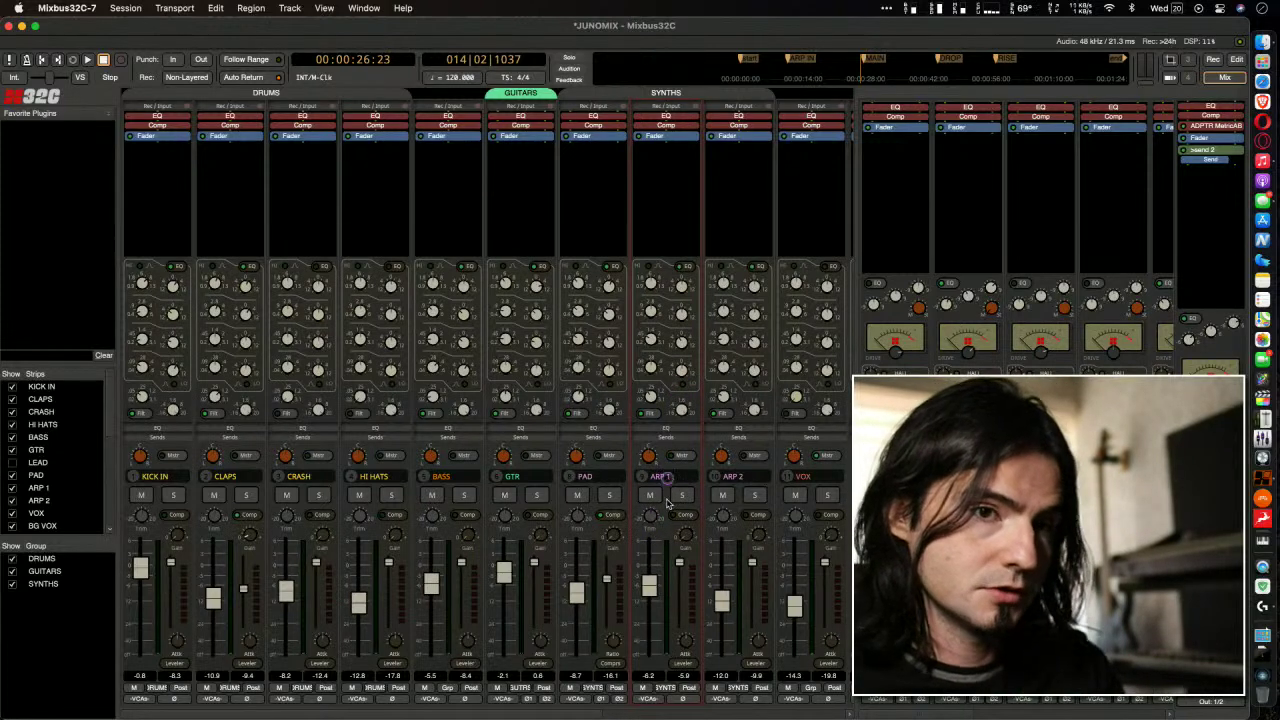
Play the full mix while raising ARP 1's input trim slightly, and stop playback
{"action": "key", "text": "space"}
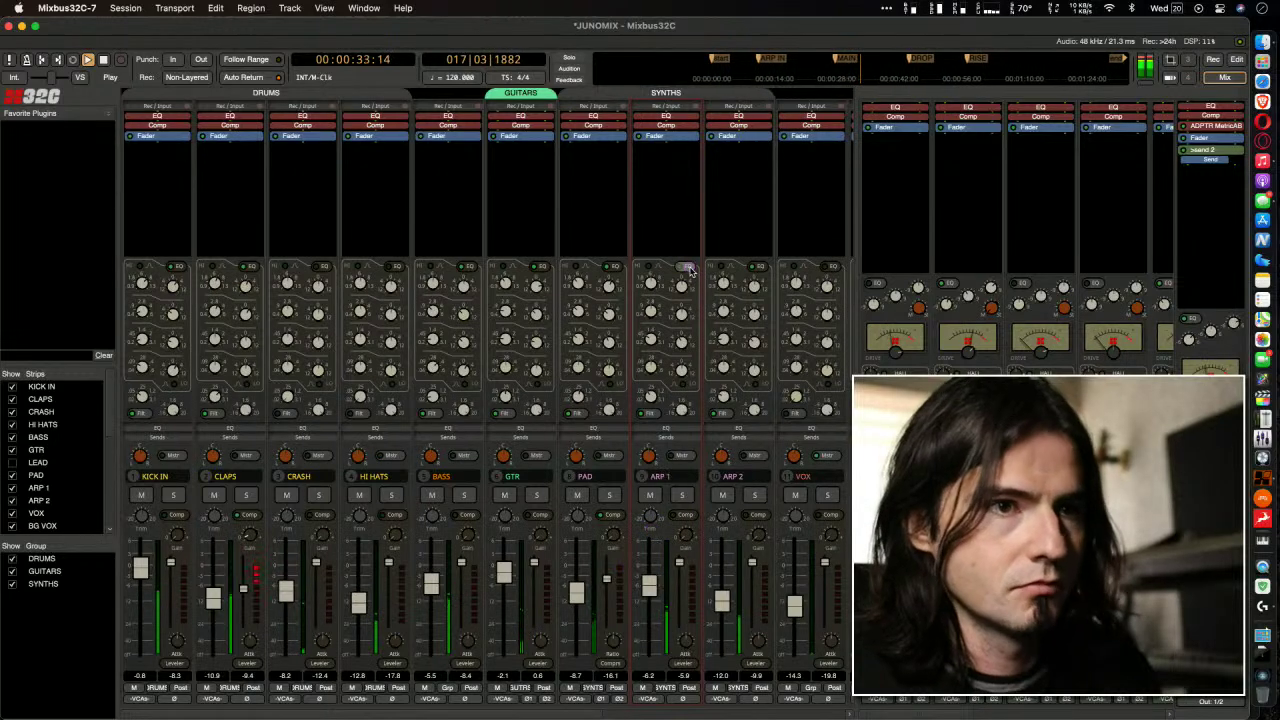
{"action": "mouse_move", "coordinate": [649, 518]}
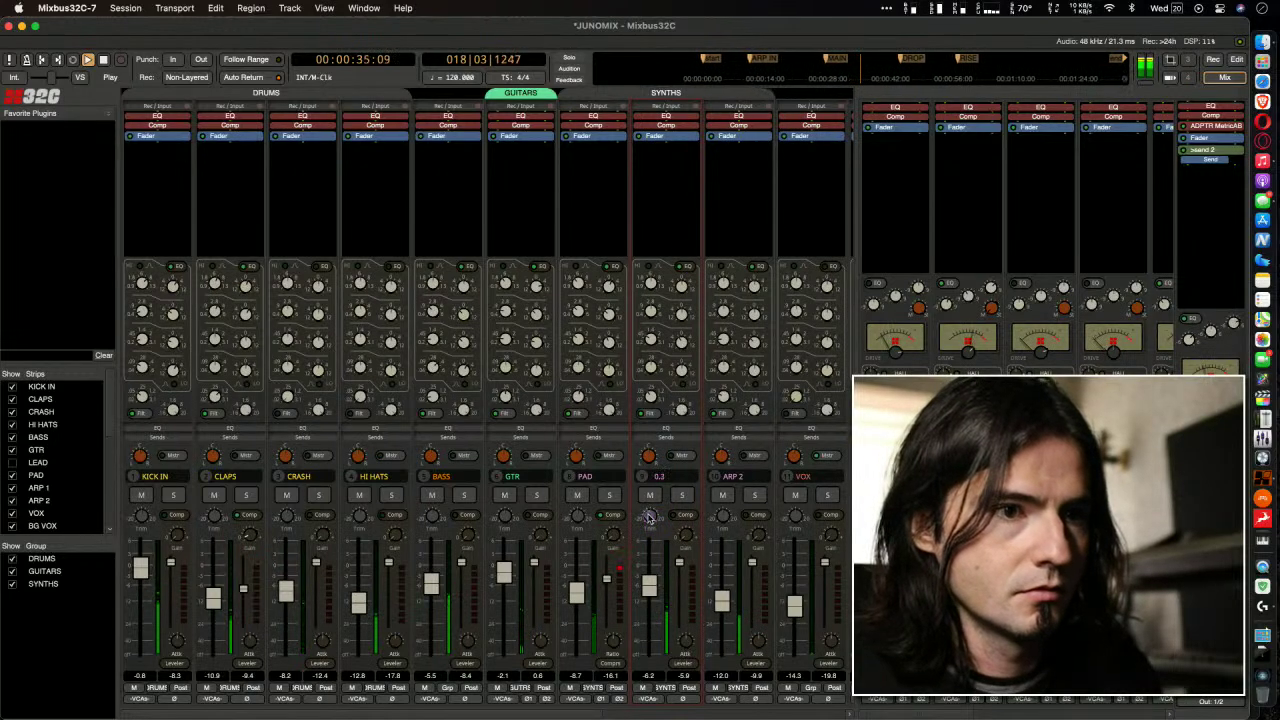
{"action": "scroll", "coordinate": [649, 518], "scroll_direction": "up", "scroll_amount": 2}
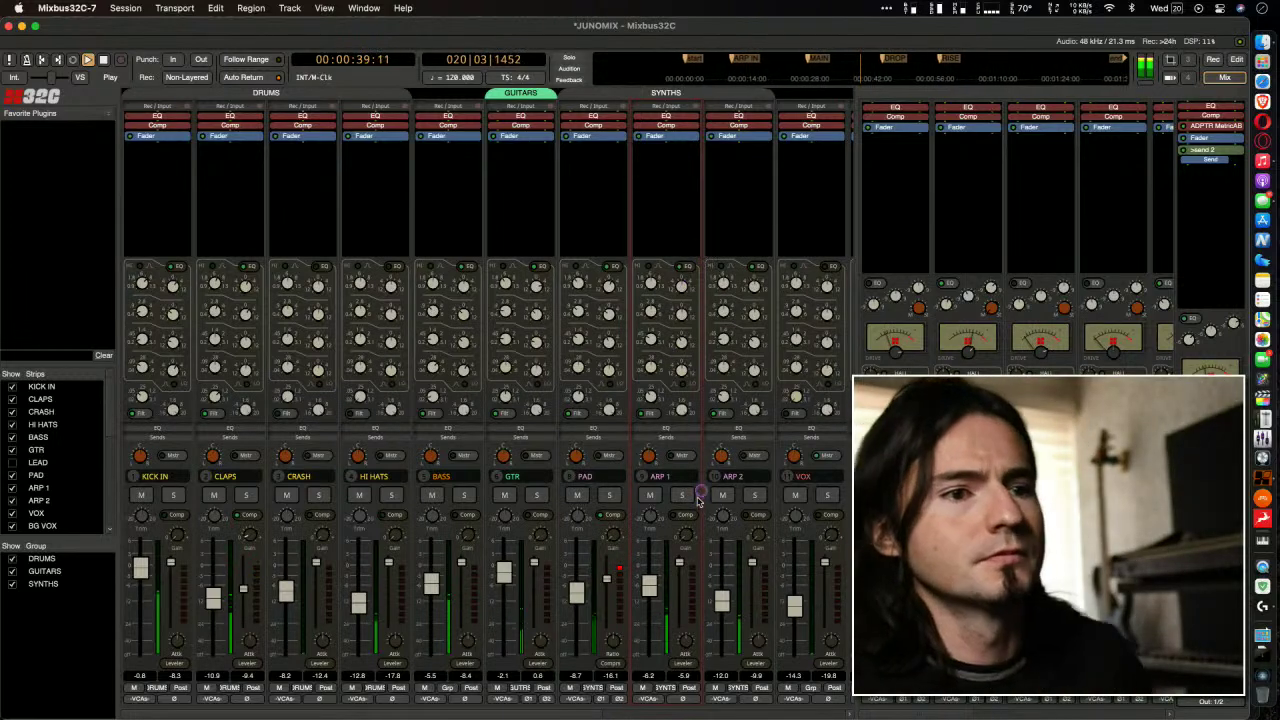
{"action": "key", "text": "space"}
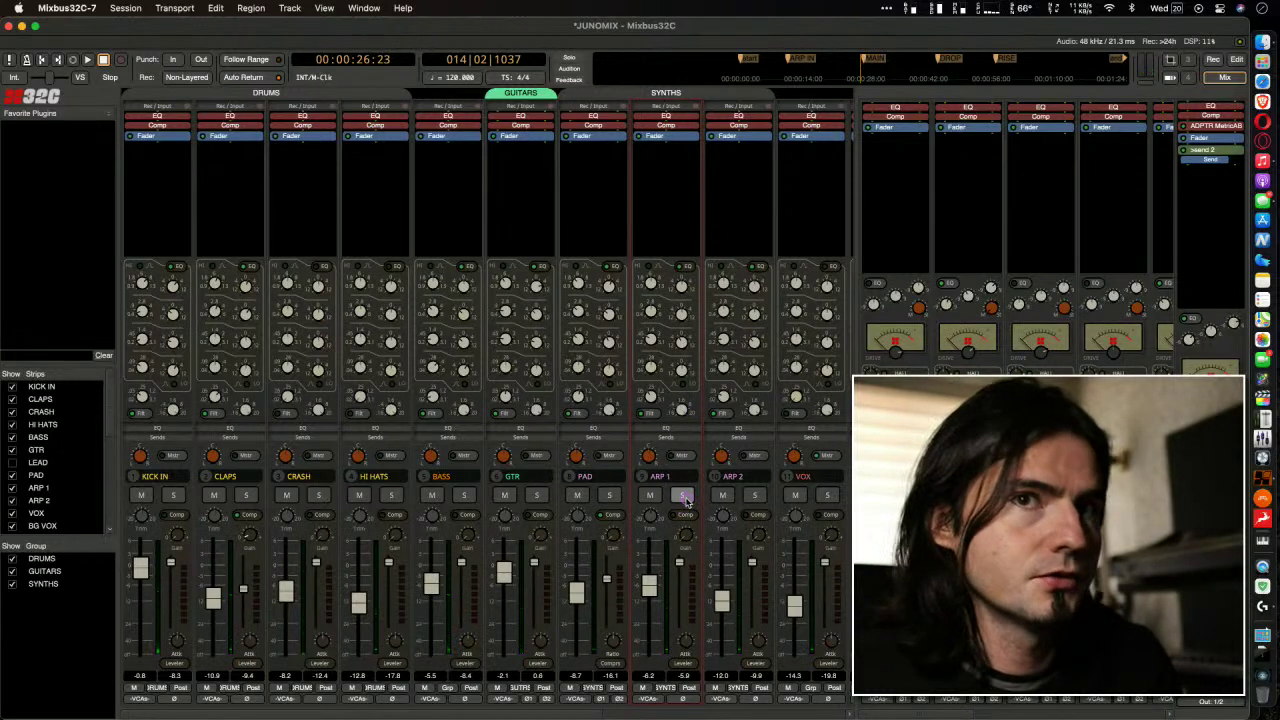
Solo ARP 1 and, during playback, boost its high-mid EQ by 12.4 dB around 2.80 kHz and reset the low-mid gain to 0
{"action": "left_click", "coordinate": [683, 496]}
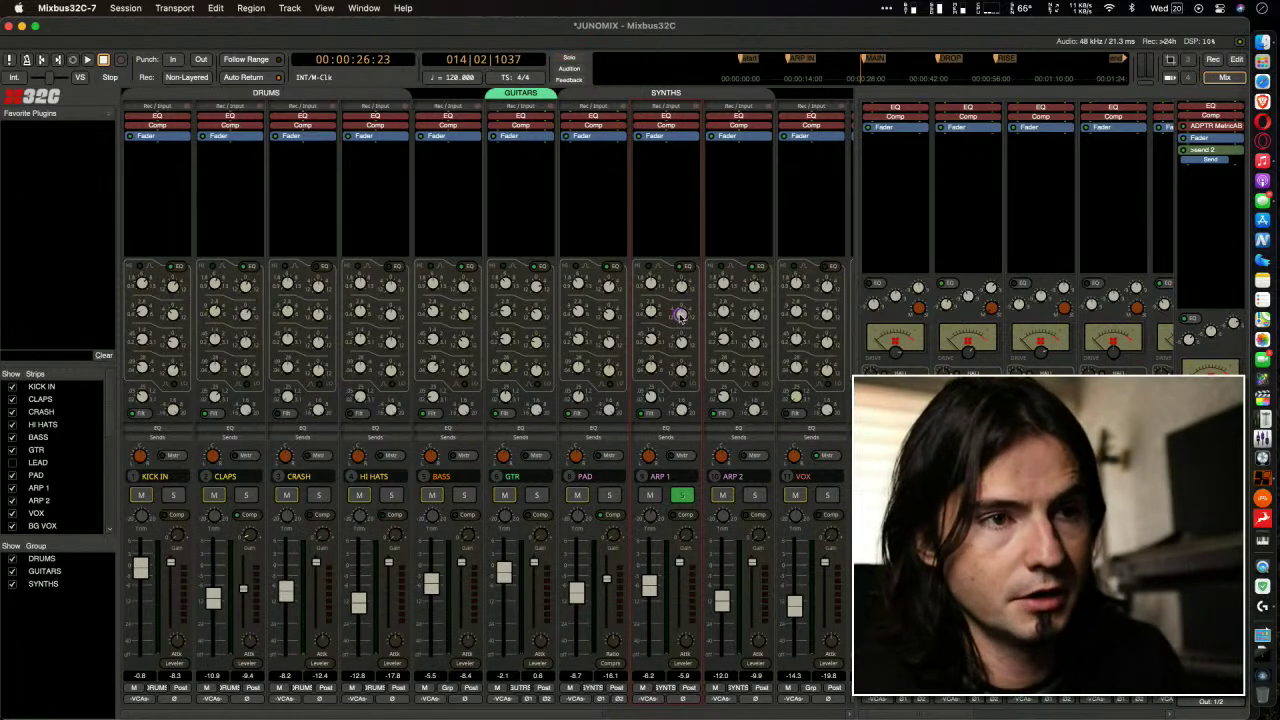
{"action": "key", "text": "space"}
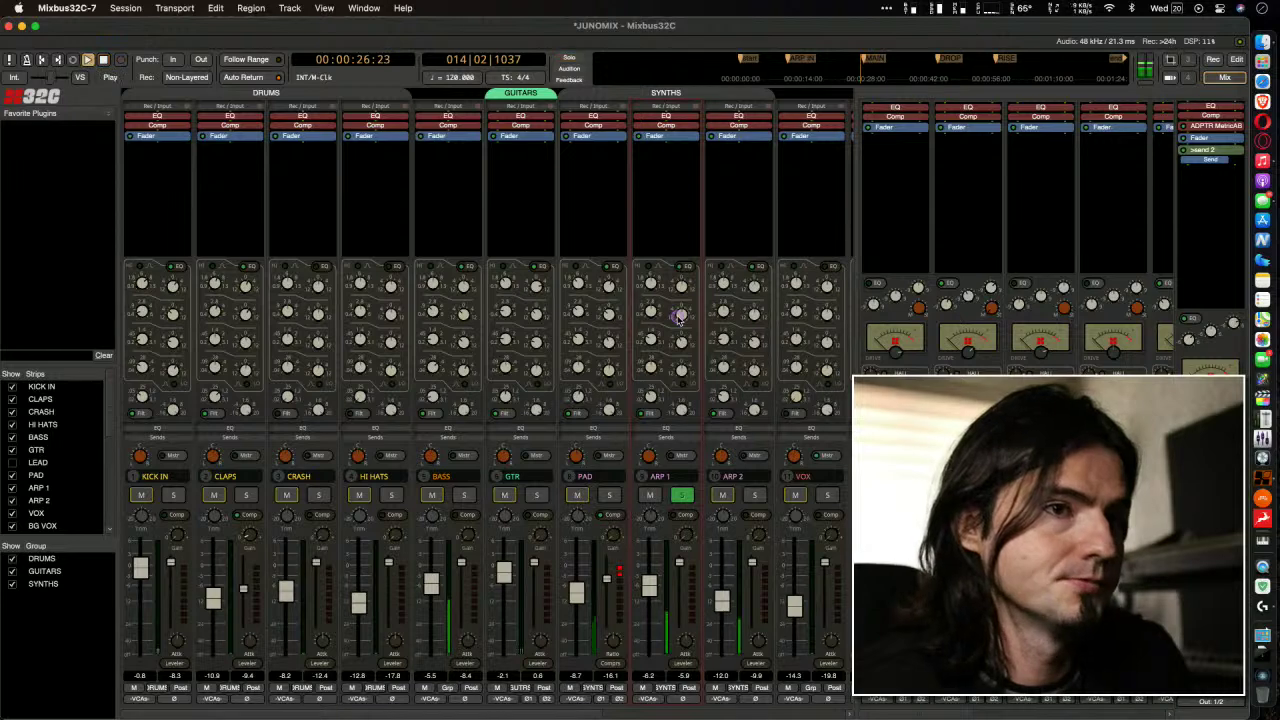
{"action": "left_click_drag", "start_coordinate": [685, 275], "coordinate": [686, 198]}
{"action": "left_click_drag", "start_coordinate": [643, 293], "coordinate": [652, 328]}
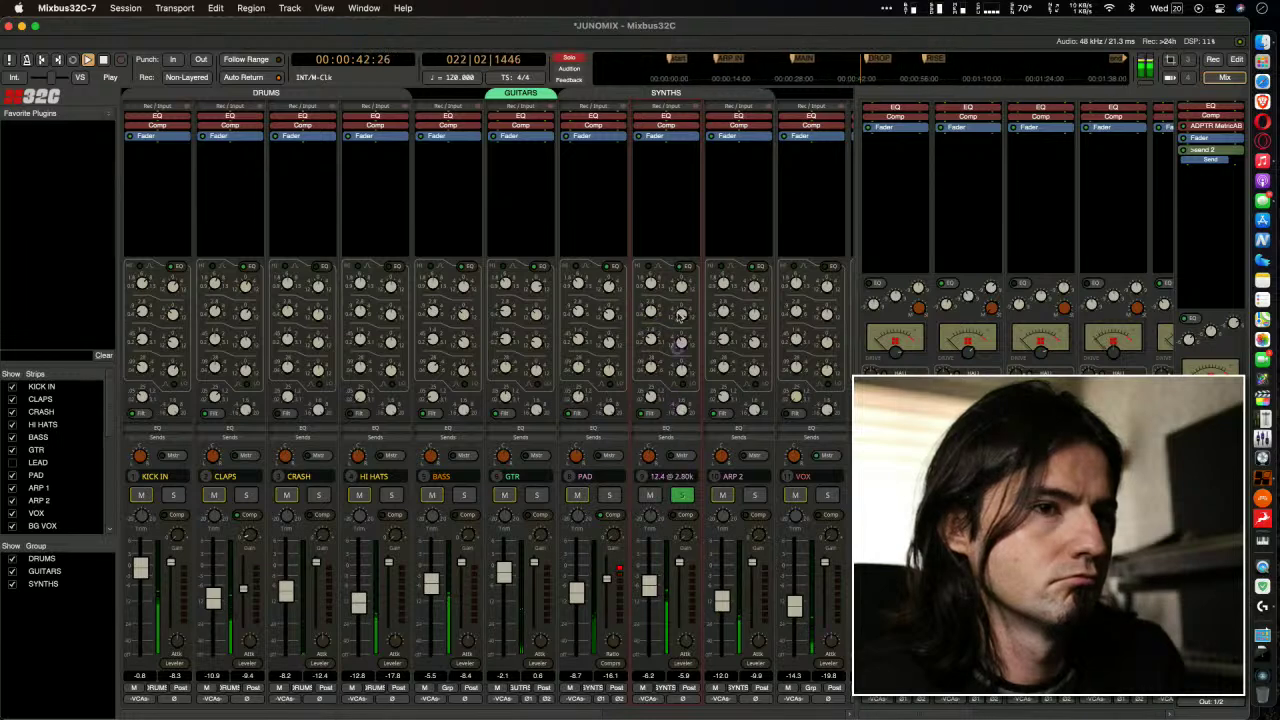
{"action": "left_click", "coordinate": [684, 342], "text": "shift"}
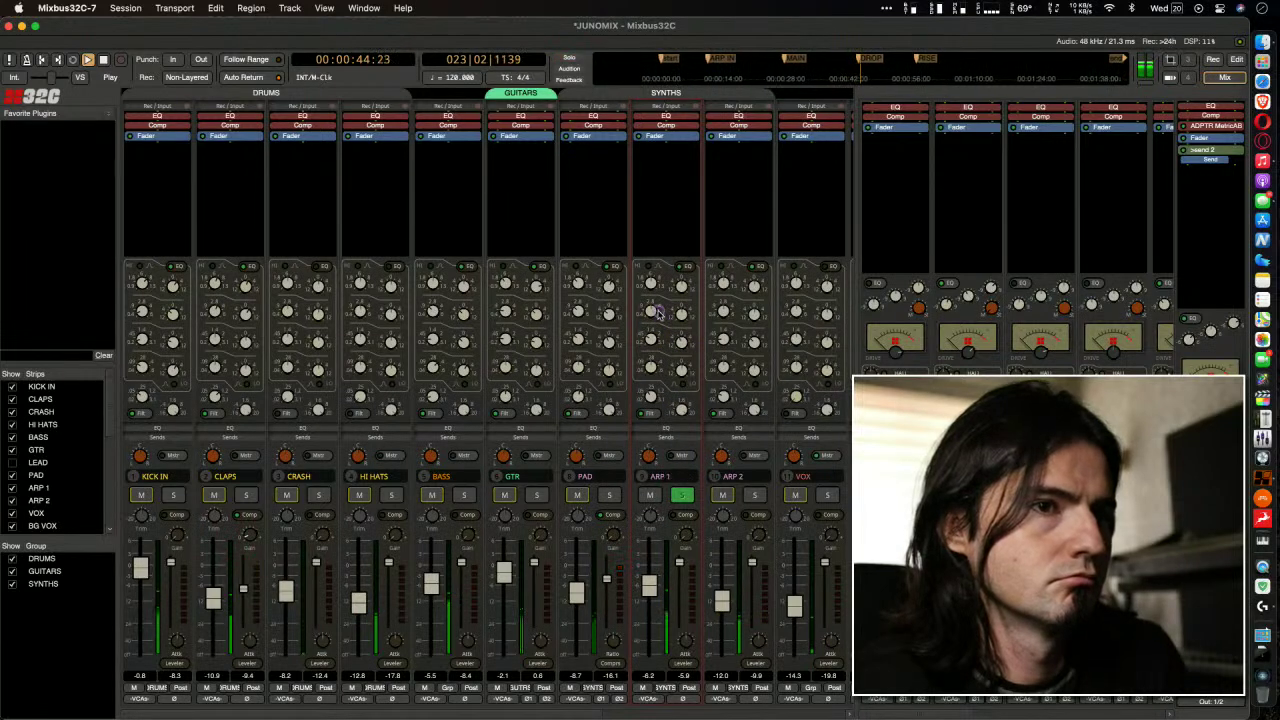
{"action": "key", "text": "space"}
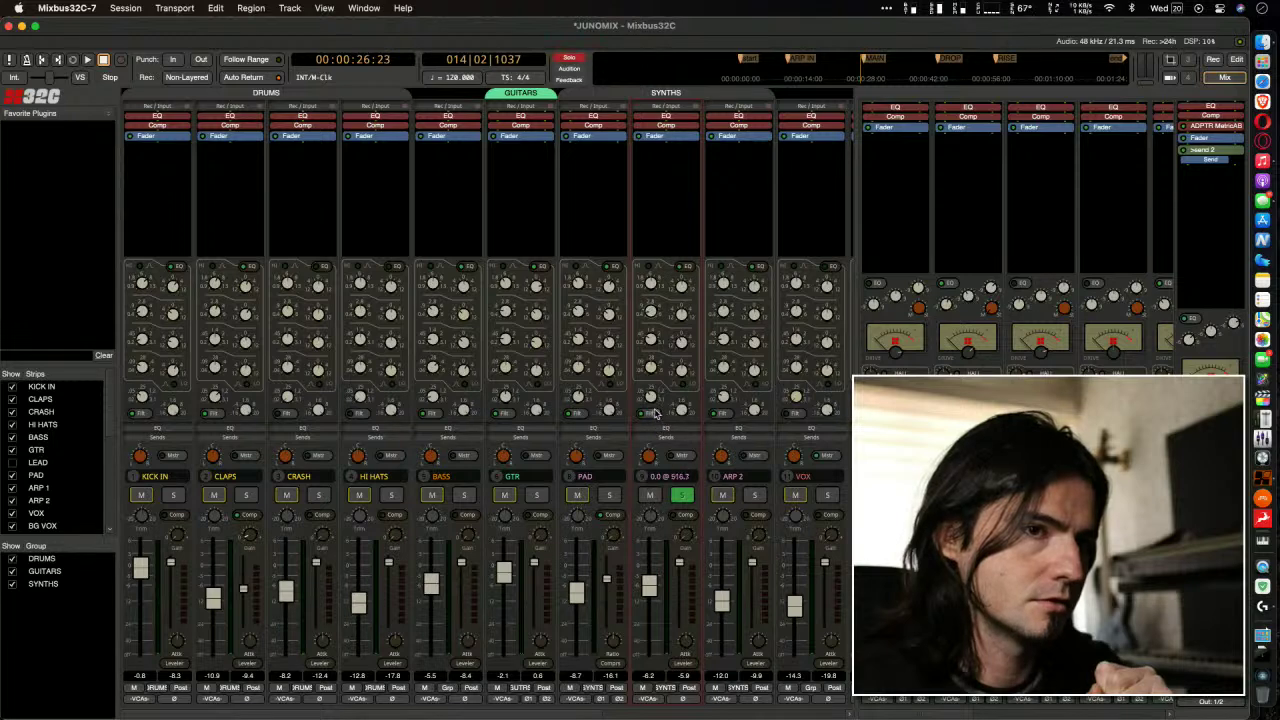
Set ARP 1's low-mid EQ frequency to 500 Hz and unsolo the track
{"action": "mouse_move", "coordinate": [650, 388]}
{"action": "left_mouse_down"}
{"action": "mouse_move", "coordinate": [642, 398]}
{"action": "mouse_move", "coordinate": [638, 380]}
{"action": "left_mouse_up"}
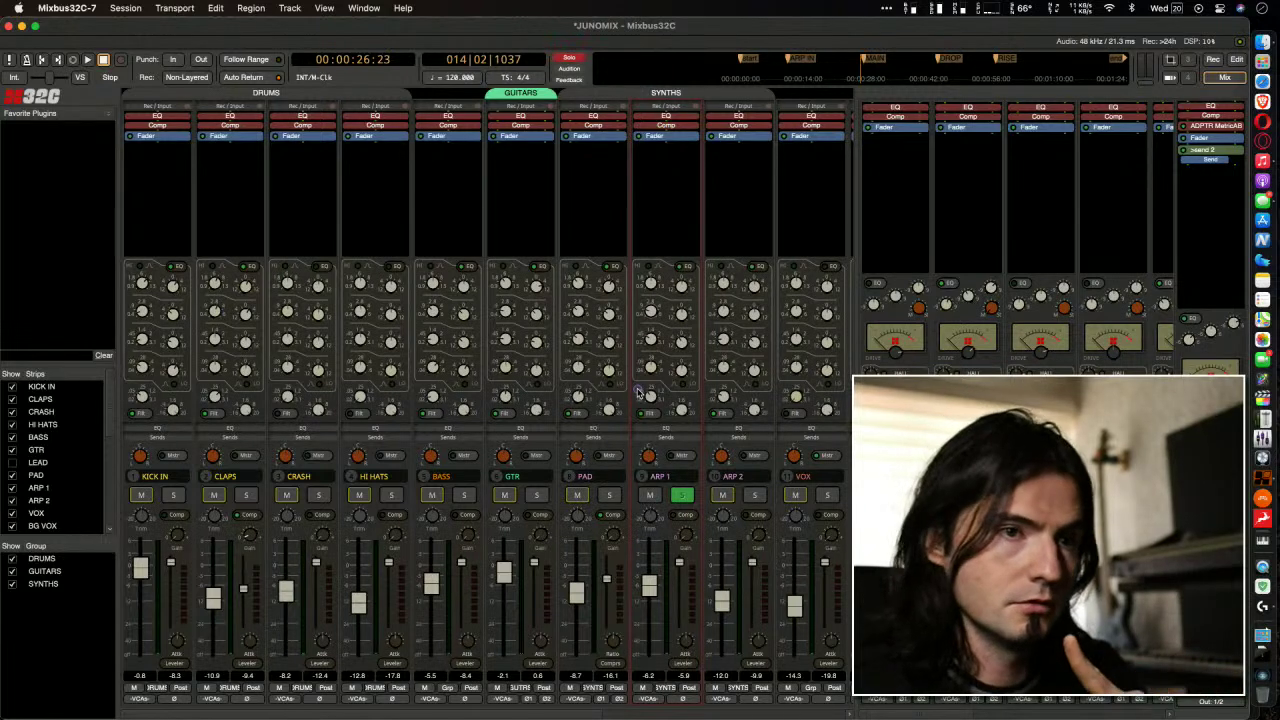
{"action": "mouse_move", "coordinate": [645, 420]}
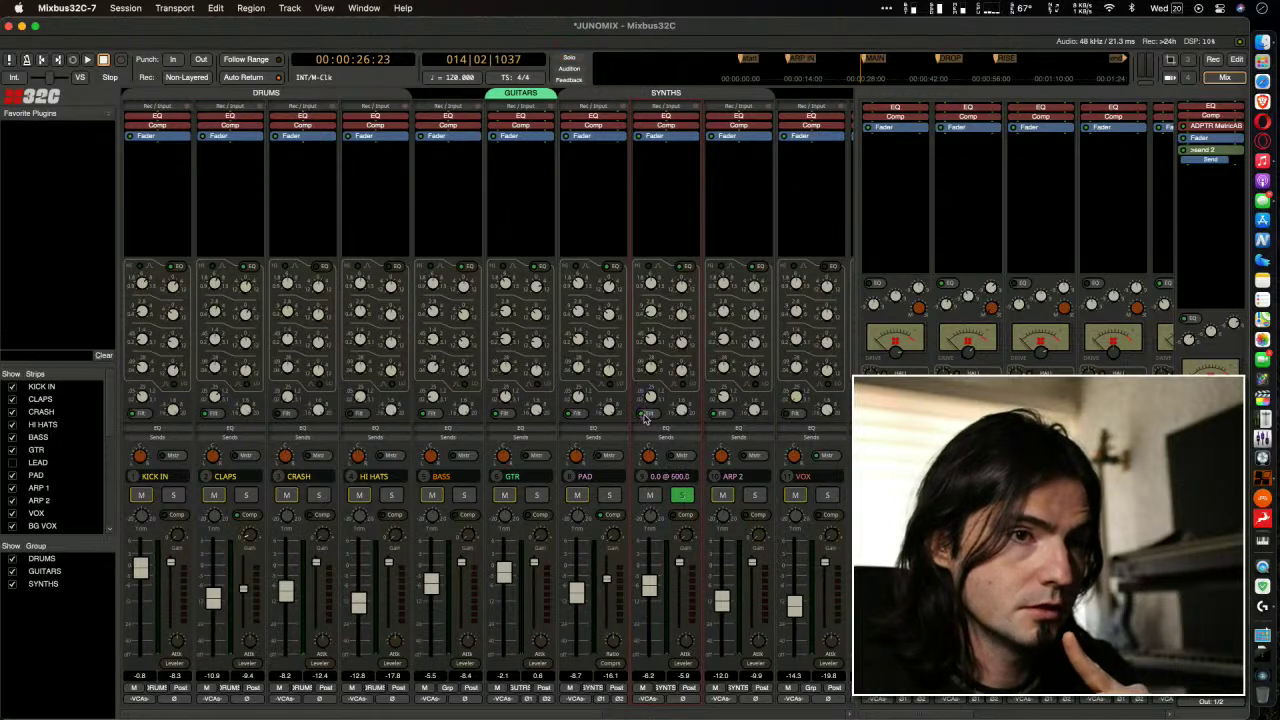
{"action": "left_click", "coordinate": [681, 495]}
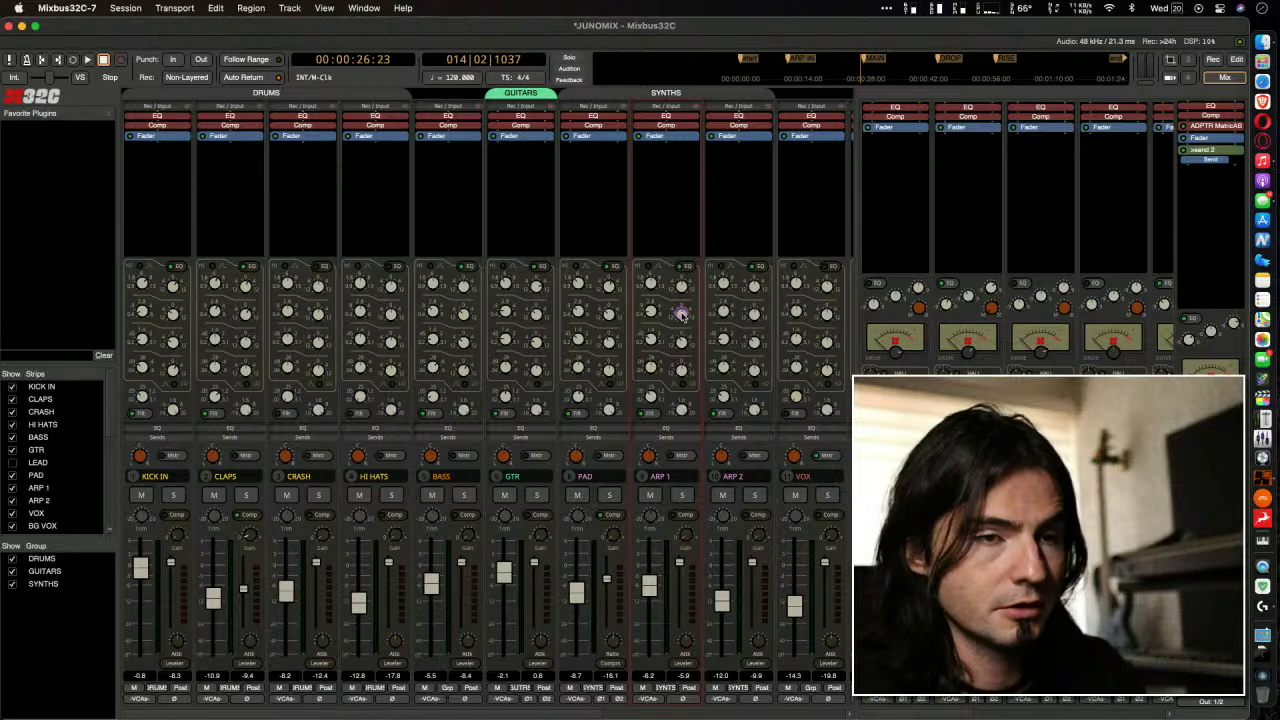
Play the full mix while nudging up ARP 1's low-mid EQ gain, and stop playback
{"action": "key", "text": "space"}
{"action": "mouse_move", "coordinate": [682, 342]}
{"action": "scroll", "coordinate": [682, 340], "scroll_direction": "up", "scroll_amount": 1}
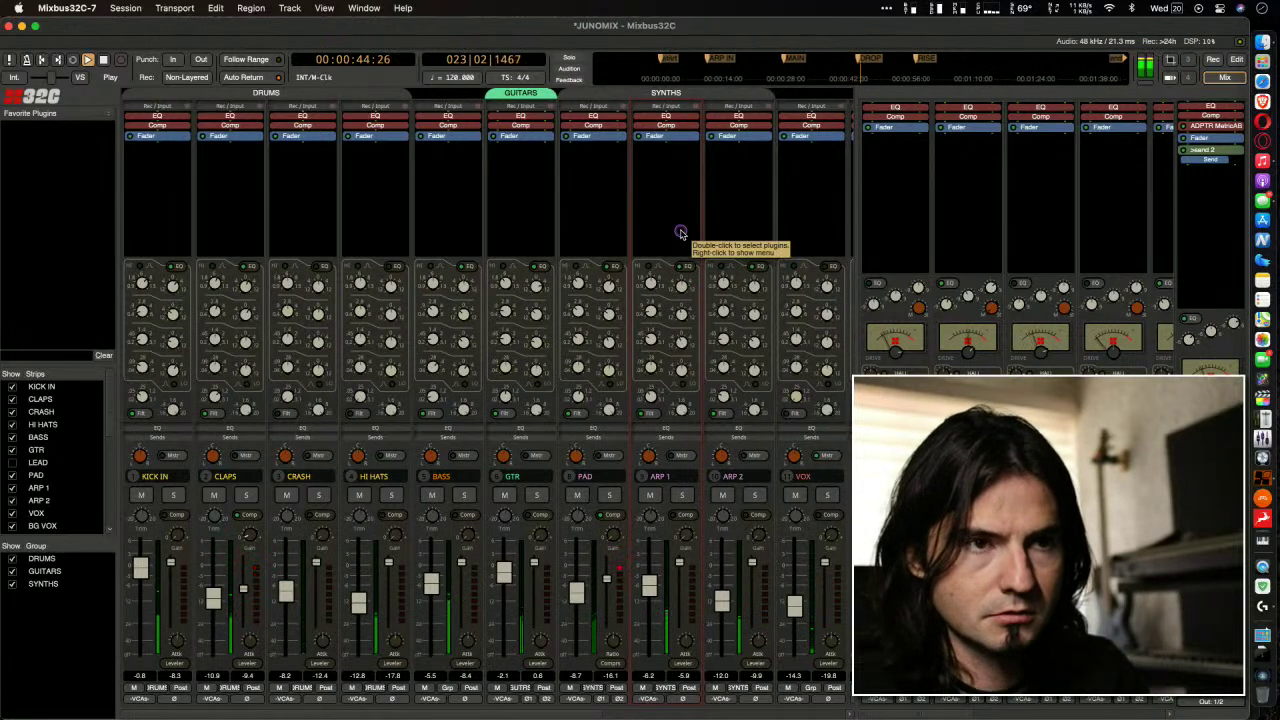
{"action": "key", "text": "space"}
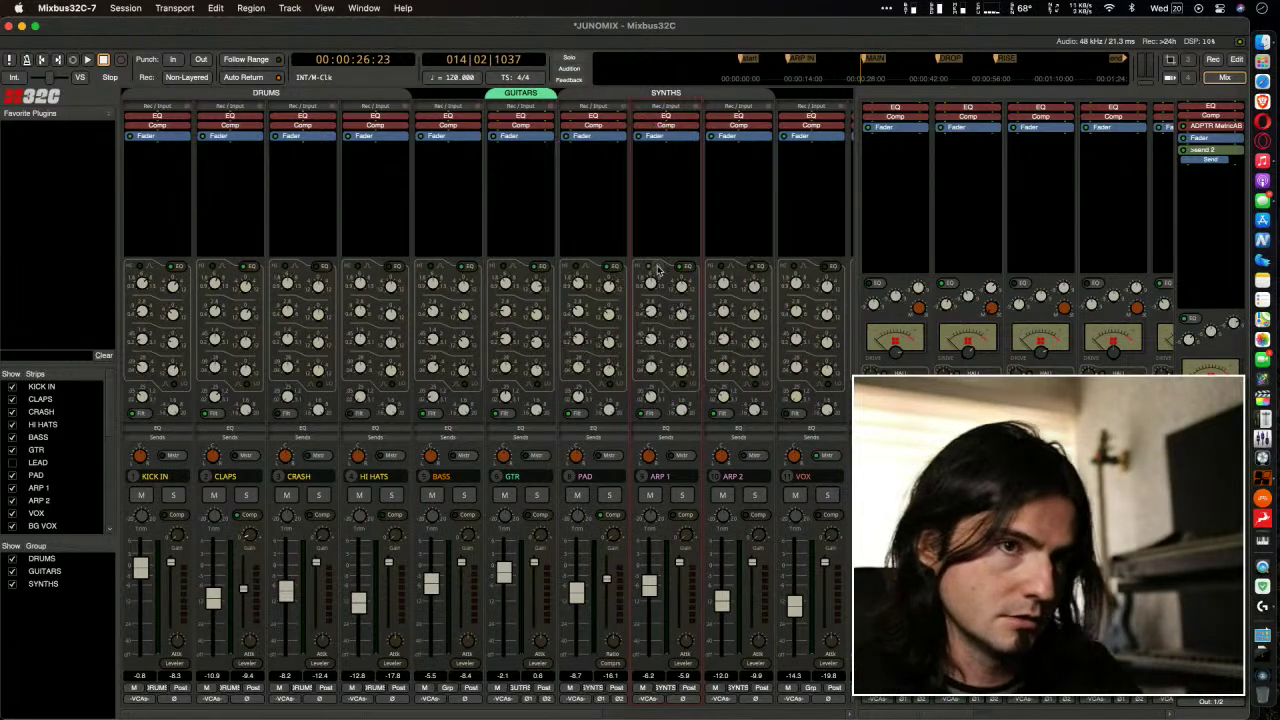
Solo ARP 1, audition a high-band EQ boost at 1.85 kHz during playback, reset that gain to 0, and unsolo the track
{"action": "left_click", "coordinate": [684, 497]}
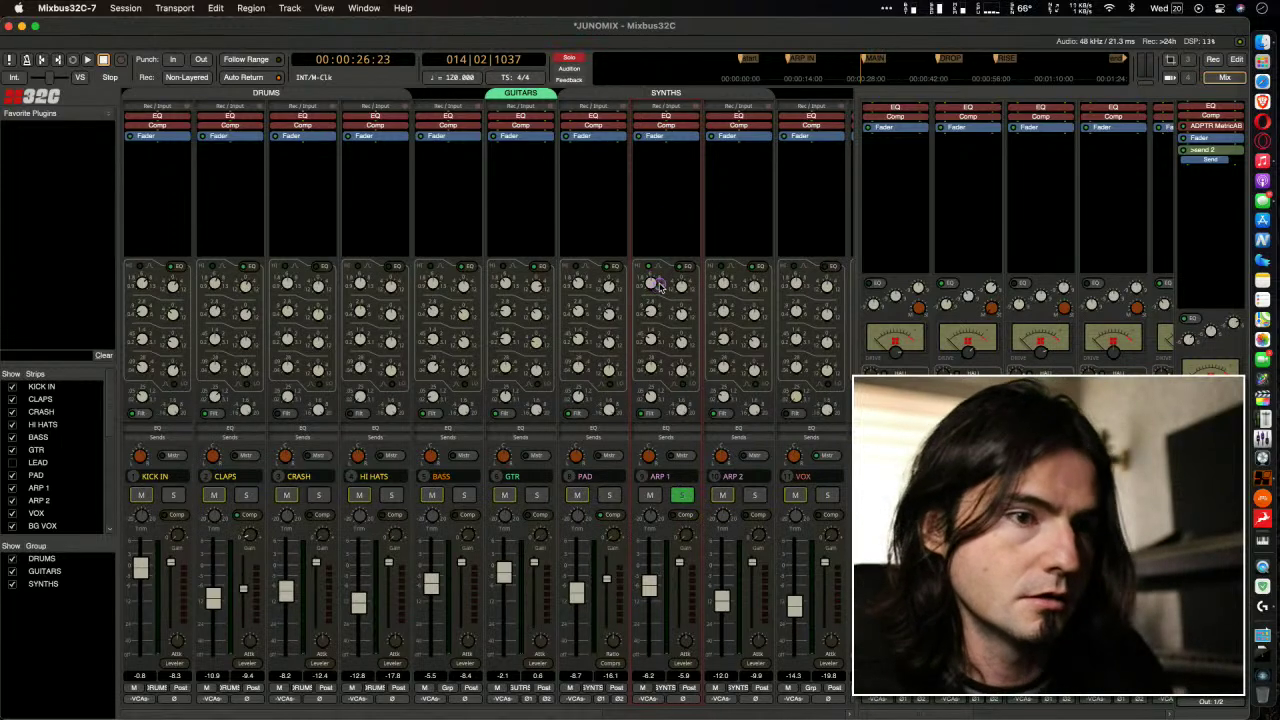
{"action": "key", "text": "space"}
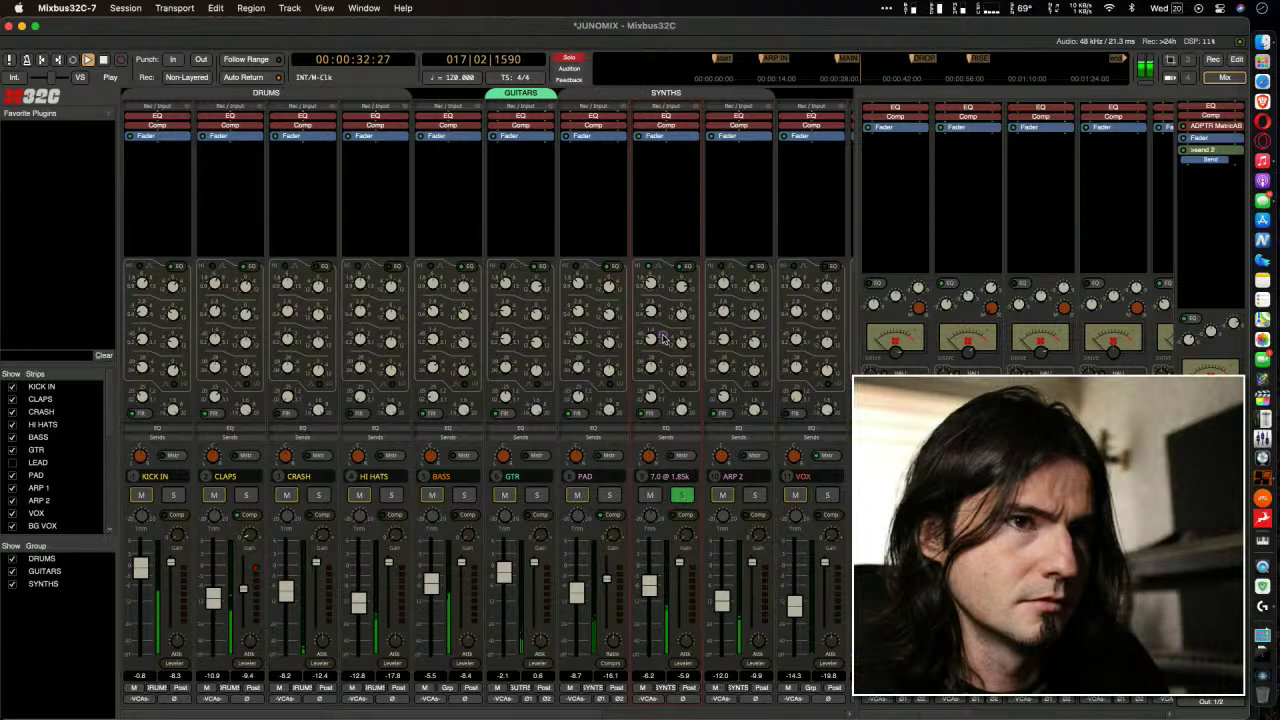
{"action": "left_click_drag", "start_coordinate": [680, 287], "coordinate": [677, 243]}
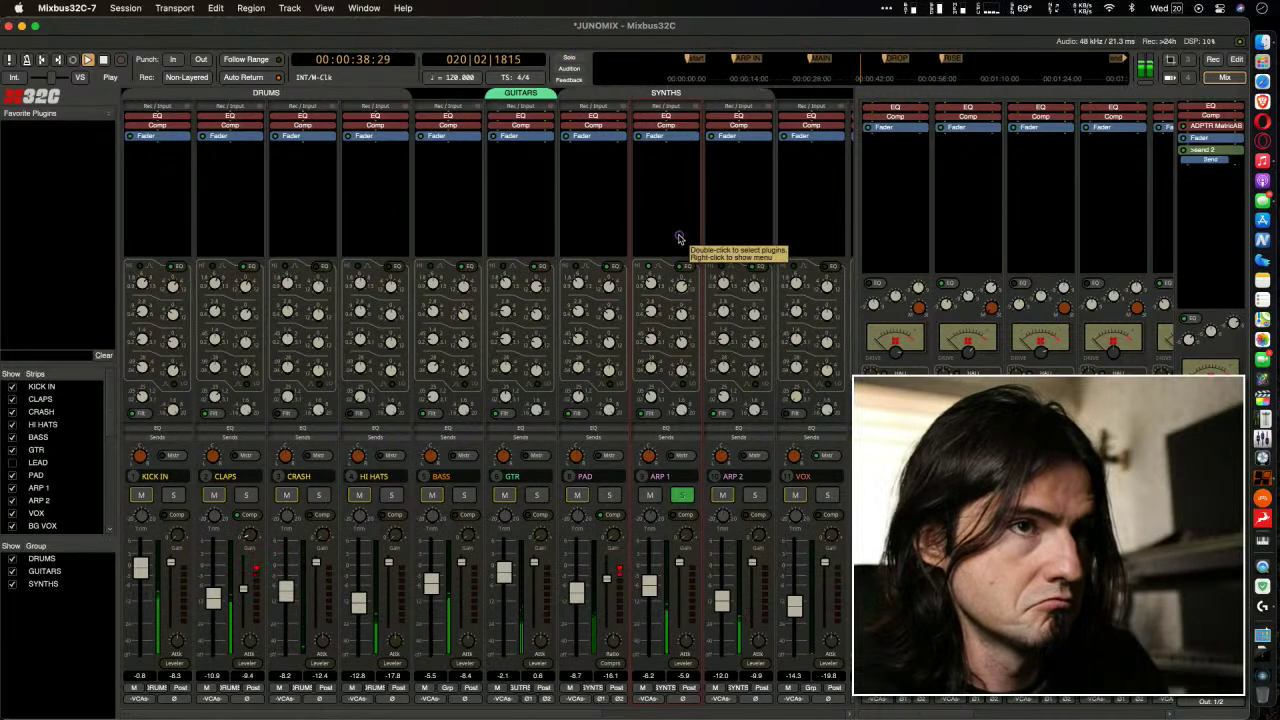
{"action": "mouse_move", "coordinate": [681, 287]}
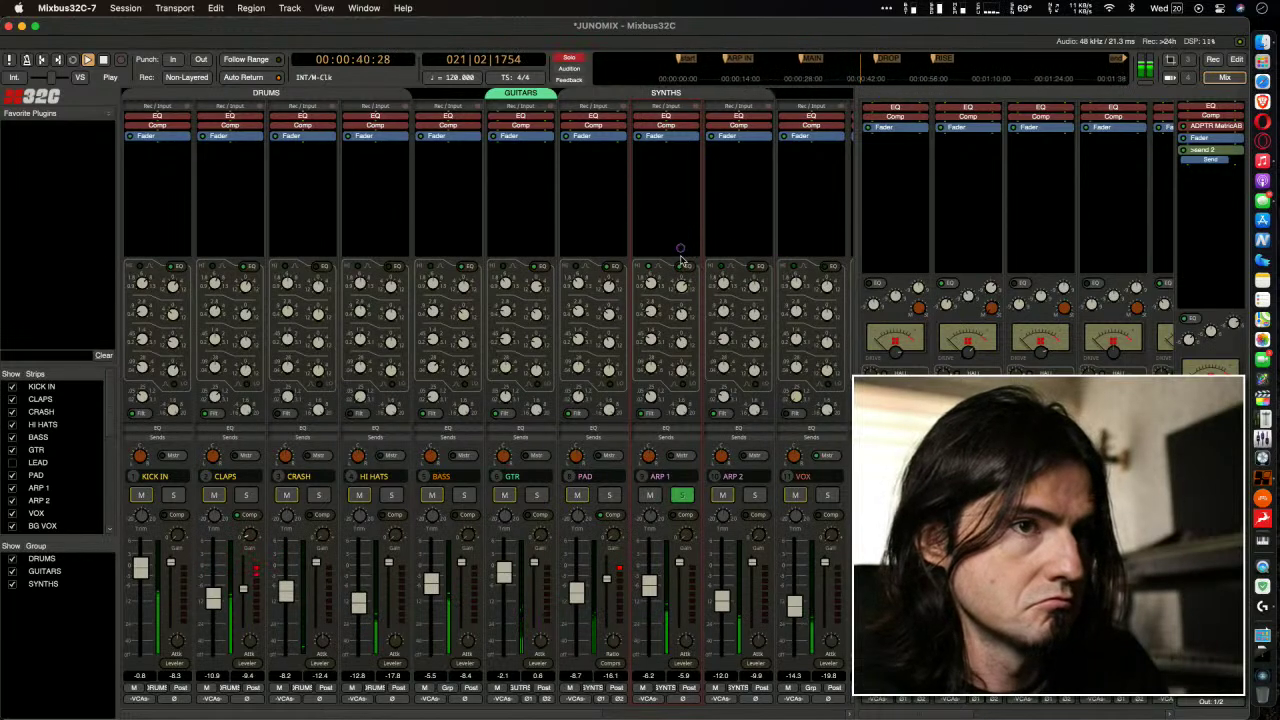
{"action": "left_click_drag", "start_coordinate": [681, 279], "coordinate": [682, 246]}
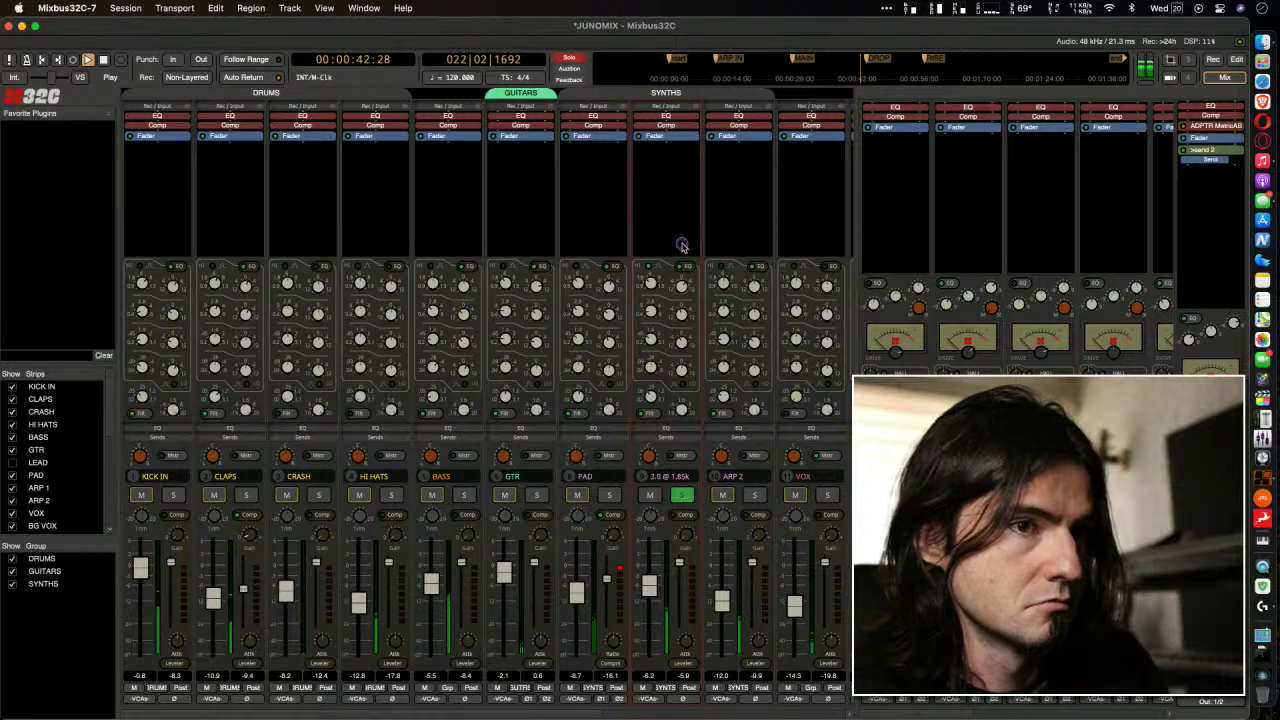
{"action": "key", "text": "space"}
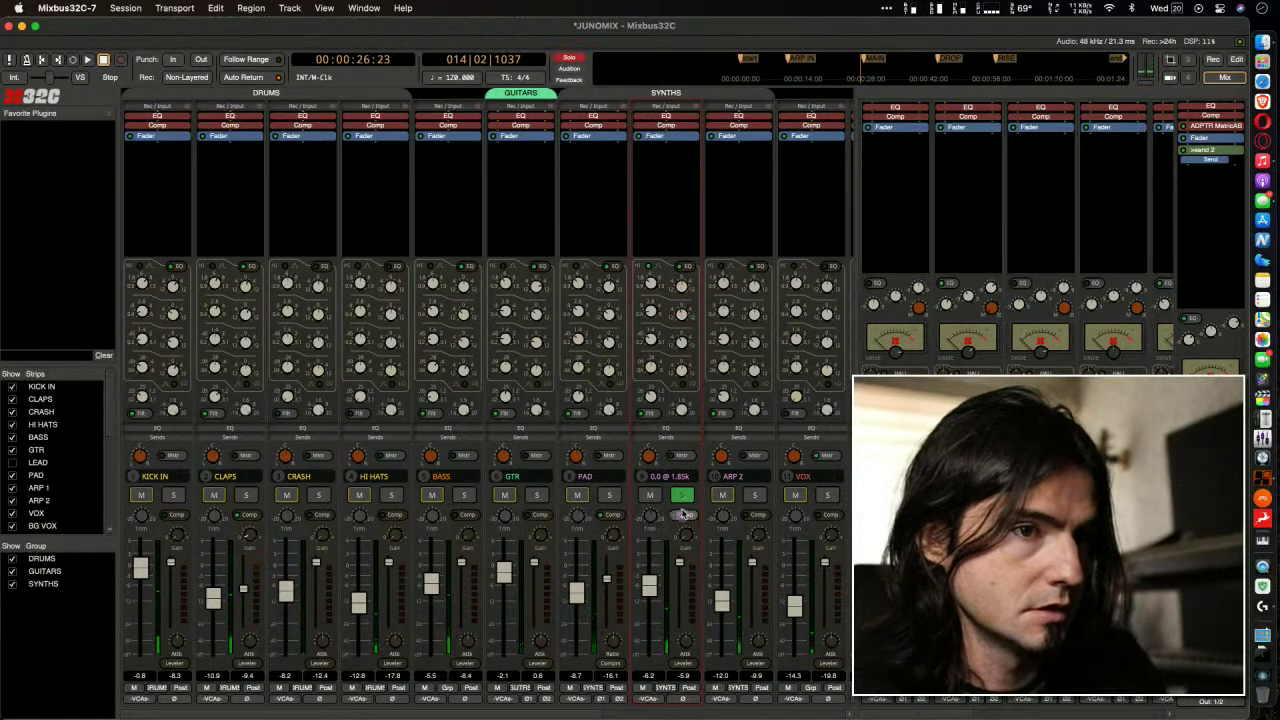
{"action": "left_click", "coordinate": [683, 496]}
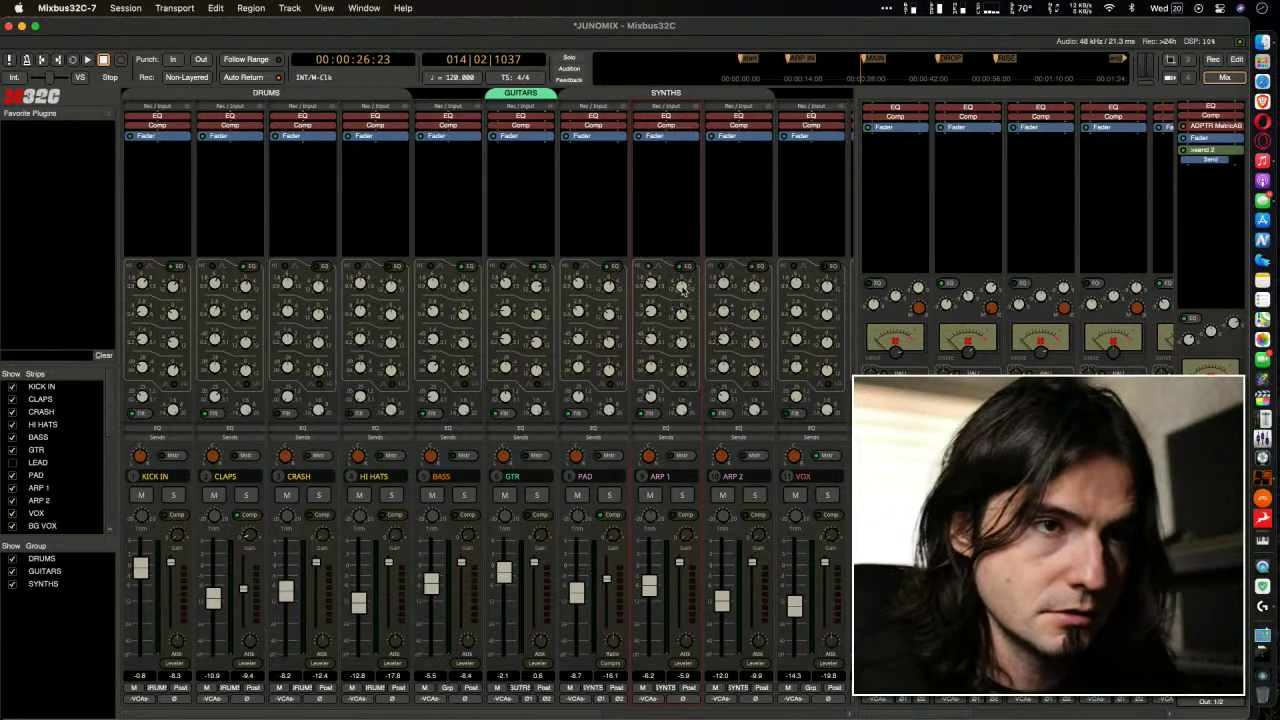
Play the full mix while raising ARP 1's high-band EQ gain to about 2.5 dB at 1.85 kHz, and stop playback
{"action": "key", "text": "space"}
{"action": "mouse_move", "coordinate": [683, 289]}
{"action": "mouse_move", "coordinate": [680, 272]}
{"action": "left_mouse_down"}
{"action": "mouse_move", "coordinate": [686, 200]}
{"action": "mouse_move", "coordinate": [686, 250]}
{"action": "left_mouse_up"}
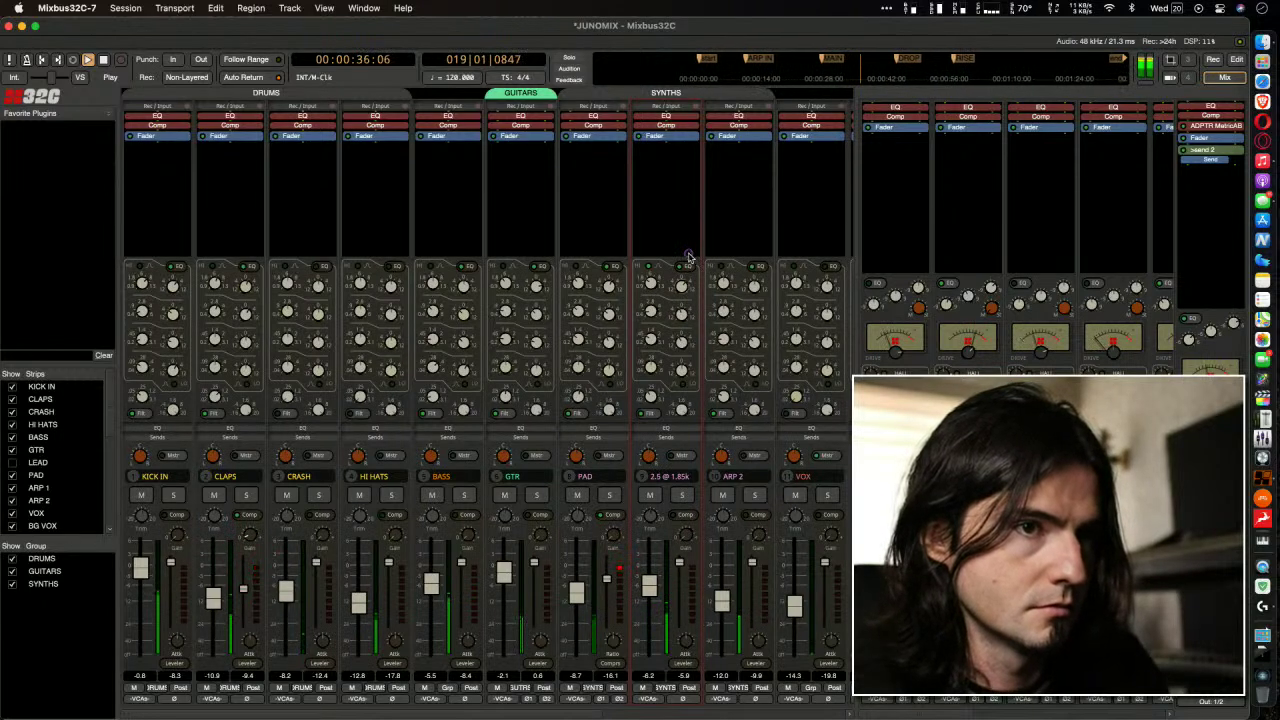
{"action": "mouse_move", "coordinate": [688, 252]}
{"action": "left_mouse_down"}
{"action": "mouse_move", "coordinate": [694, 209]}
{"action": "mouse_move", "coordinate": [686, 243]}
{"action": "left_mouse_up"}
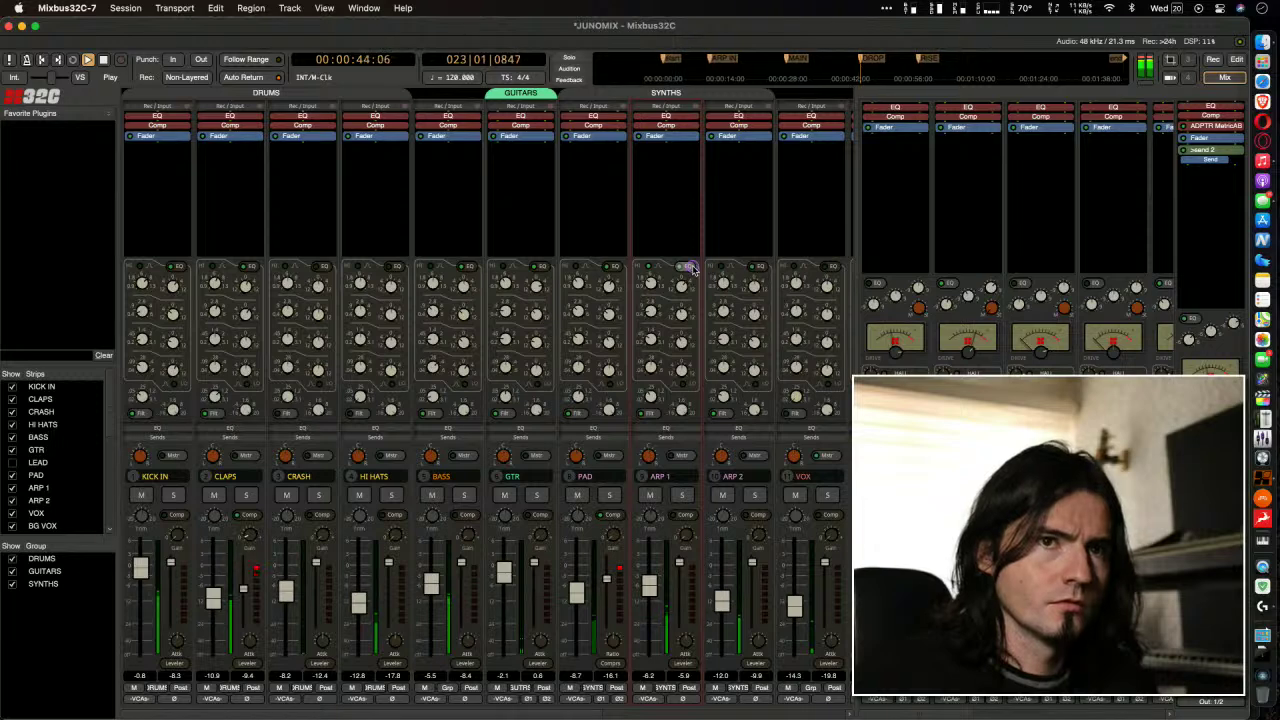
{"action": "key", "text": "space"}
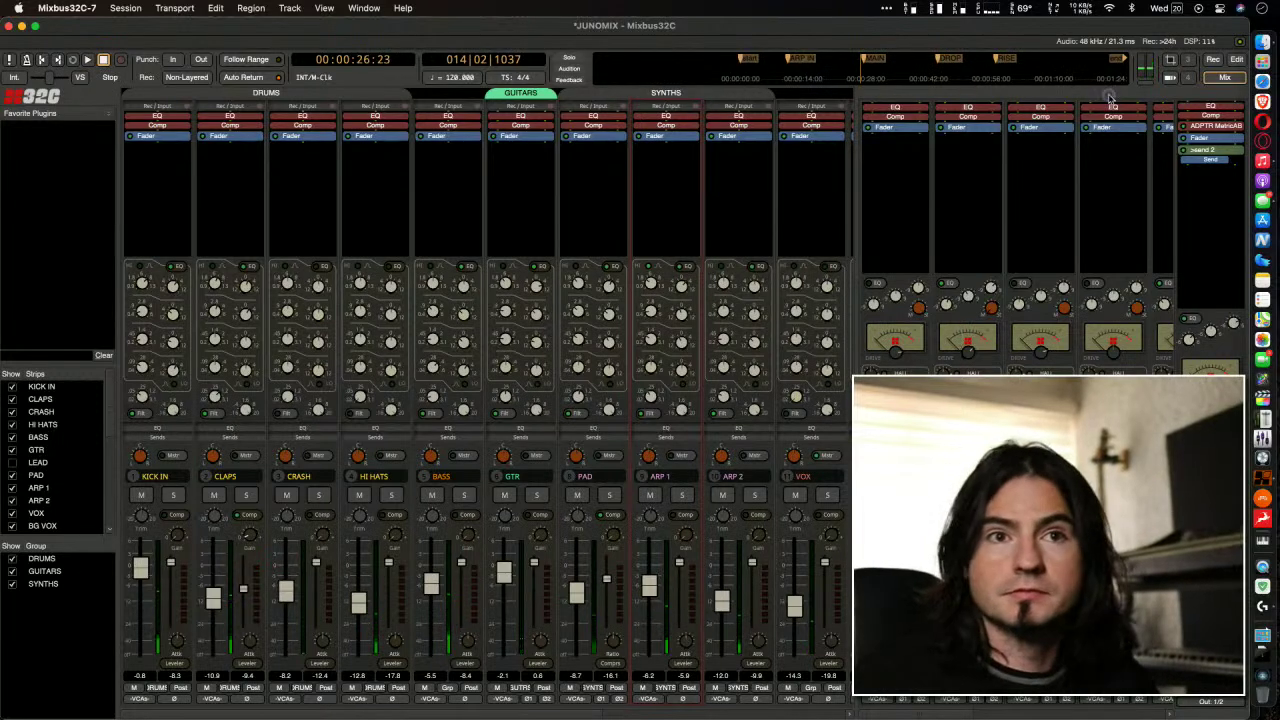
Move the playhead to the RISE marker, listen to the full mix from there, and stop playback
{"action": "left_click", "coordinate": [1001, 60]}
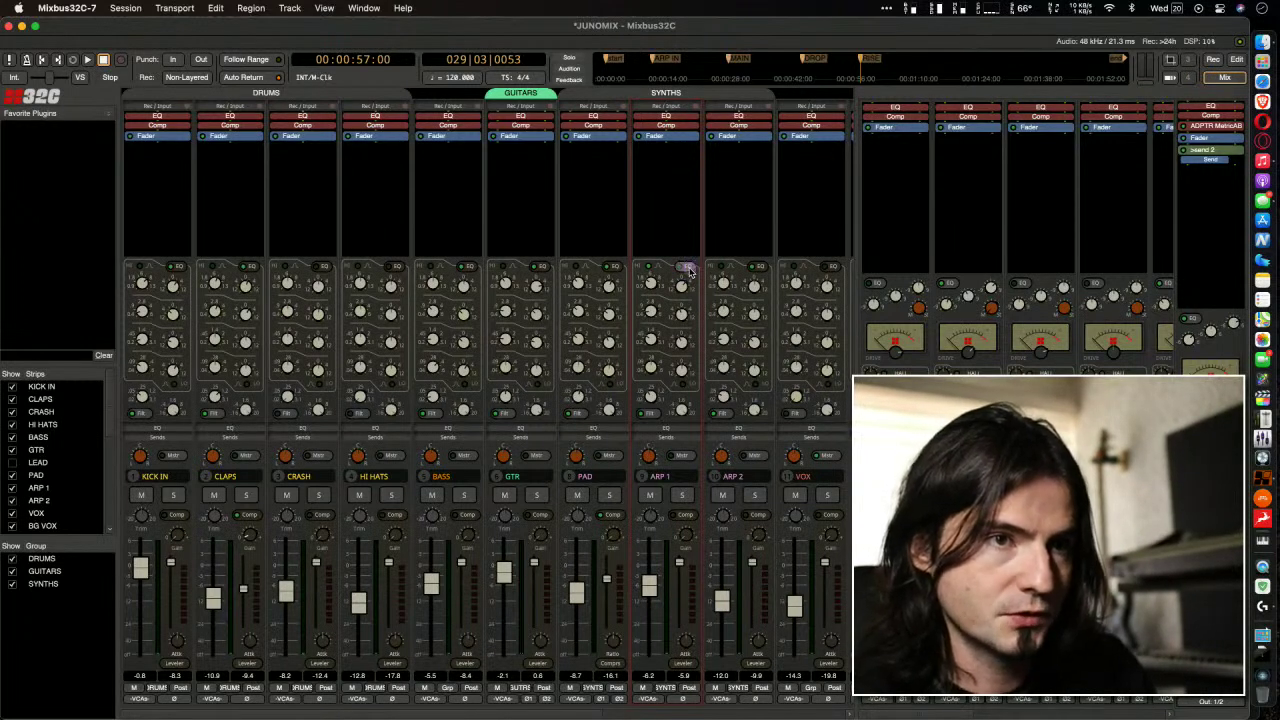
{"action": "key", "text": "space"}
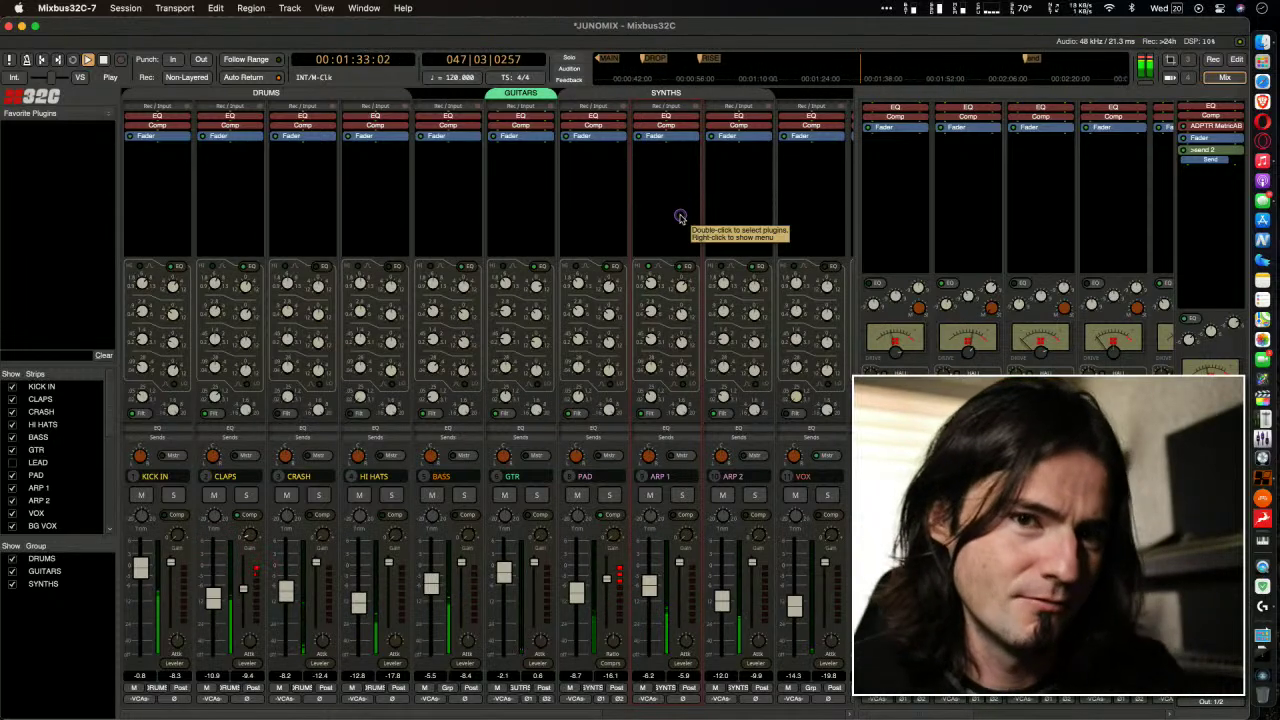
{"action": "key", "text": "space"}
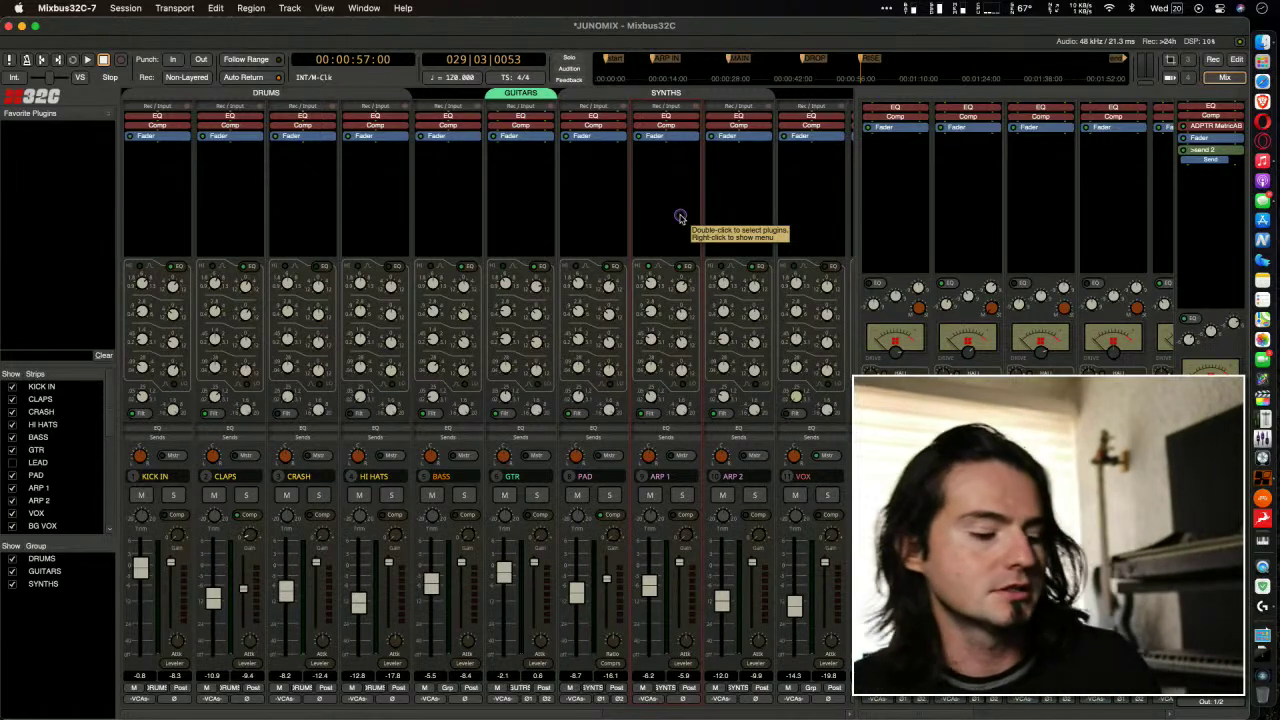
Show the mixbus sends on the channel strips and bring the BGV & KEYS bus into view
{"action": "left_click", "coordinate": [678, 437]}
{"action": "mouse_move", "coordinate": [670, 242]}
{"action": "left_mouse_down"}
{"action": "mouse_move", "coordinate": [707, 201]}
{"action": "mouse_move", "coordinate": [897, 193]}
{"action": "mouse_move", "coordinate": [995, 203]}
{"action": "mouse_move", "coordinate": [1030, 238]}
{"action": "left_mouse_up"}
{"action": "left_click_drag", "start_coordinate": [1041, 246], "coordinate": [1010, 185]}
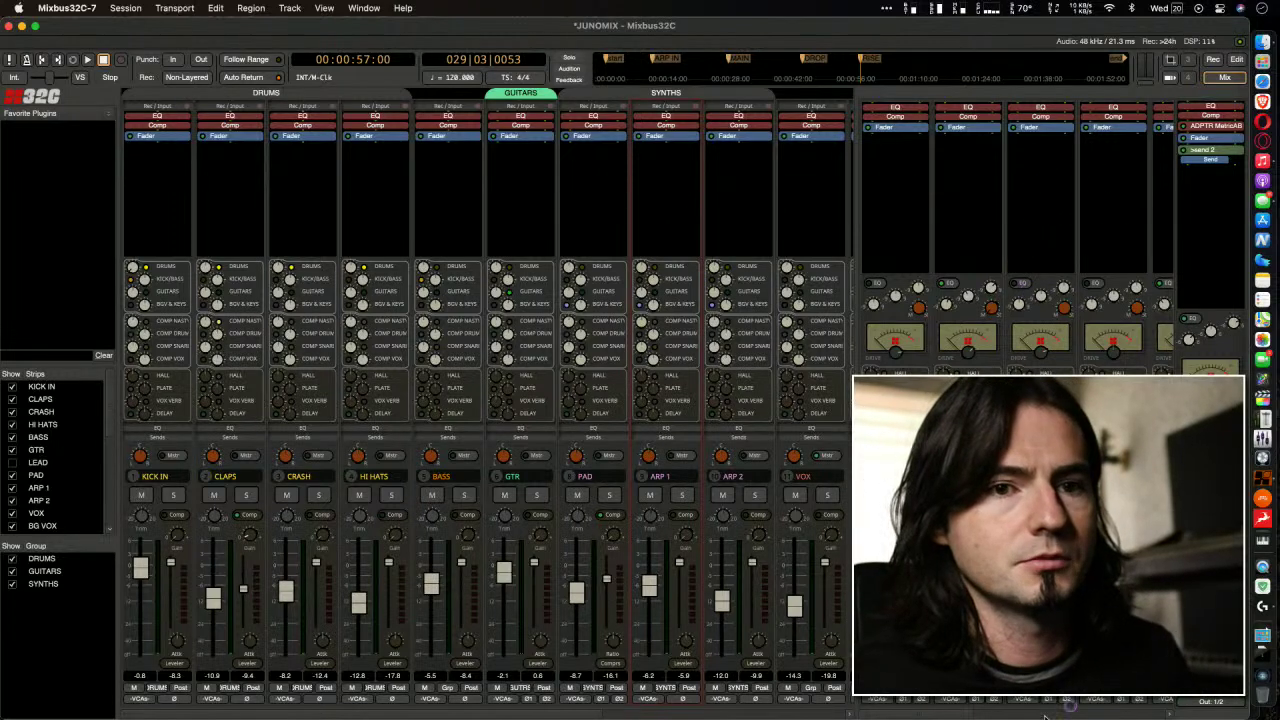
{"action": "scroll", "coordinate": [1073, 708], "scroll_direction": "right", "scroll_amount": 3}
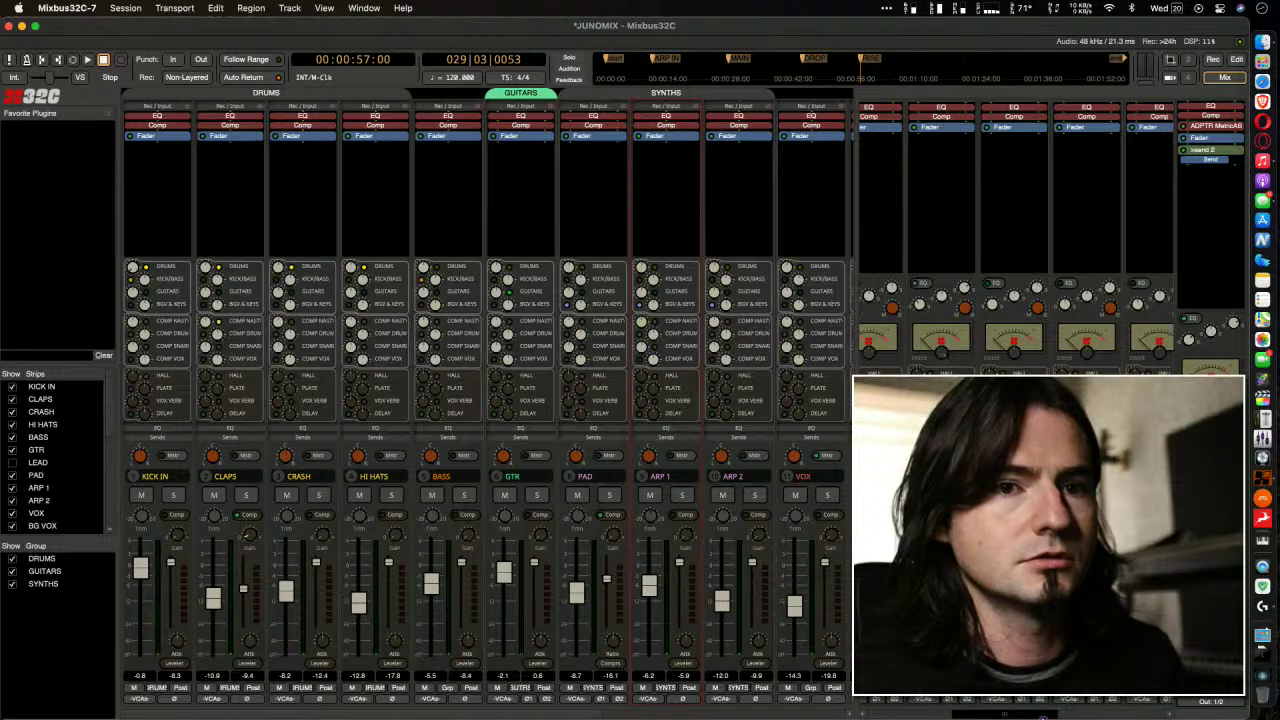
{"action": "scroll", "coordinate": [1037, 716], "scroll_direction": "right", "scroll_amount": 2}
{"action": "scroll", "coordinate": [1033, 716], "scroll_direction": "left", "scroll_amount": 2}
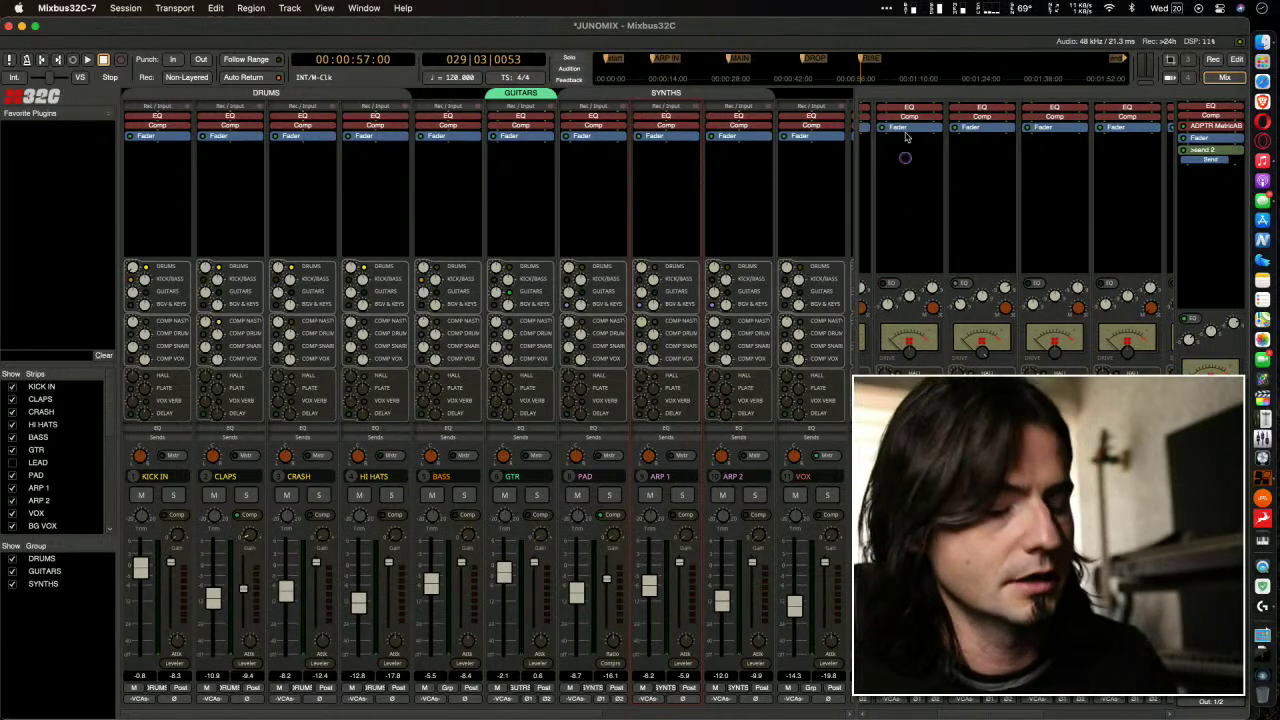
{"action": "mouse_move", "coordinate": [903, 12]}
{"action": "left_mouse_down"}
{"action": "mouse_move", "coordinate": [910, 290]}
{"action": "mouse_move", "coordinate": [947, 182]}
{"action": "left_mouse_up"}
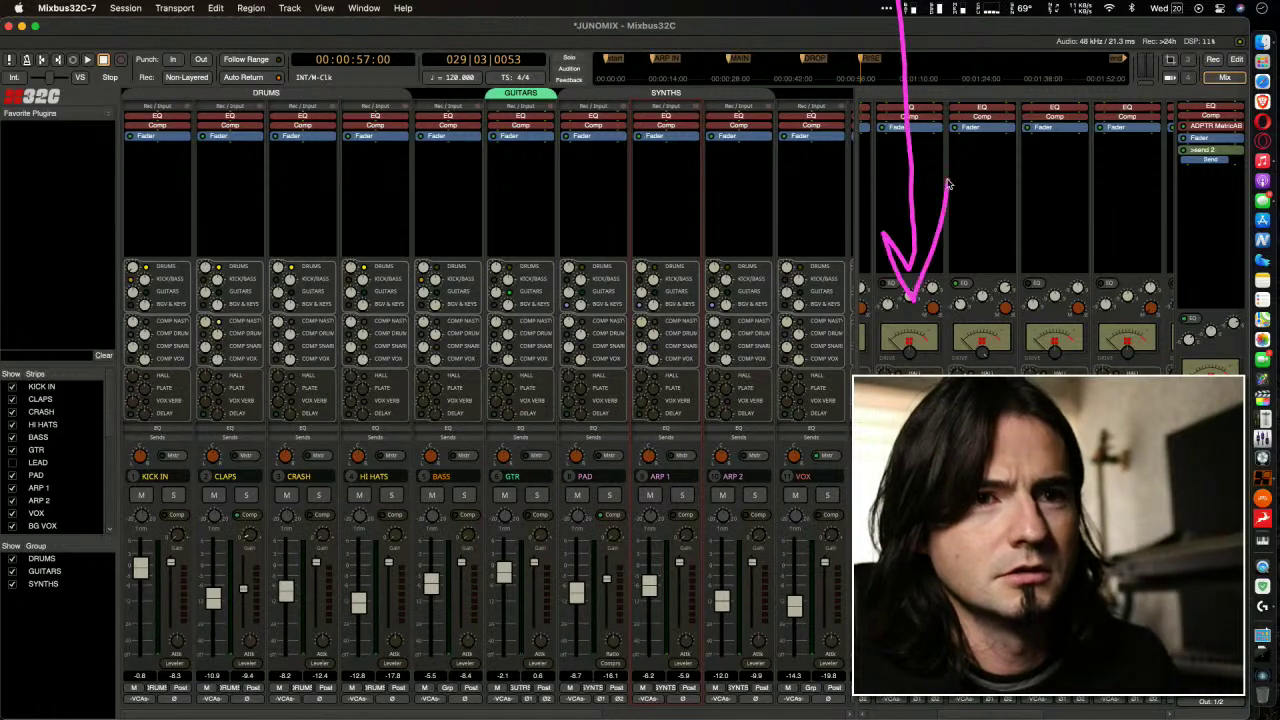
{"action": "left_click_drag", "start_coordinate": [882, 235], "coordinate": [910, 298]}
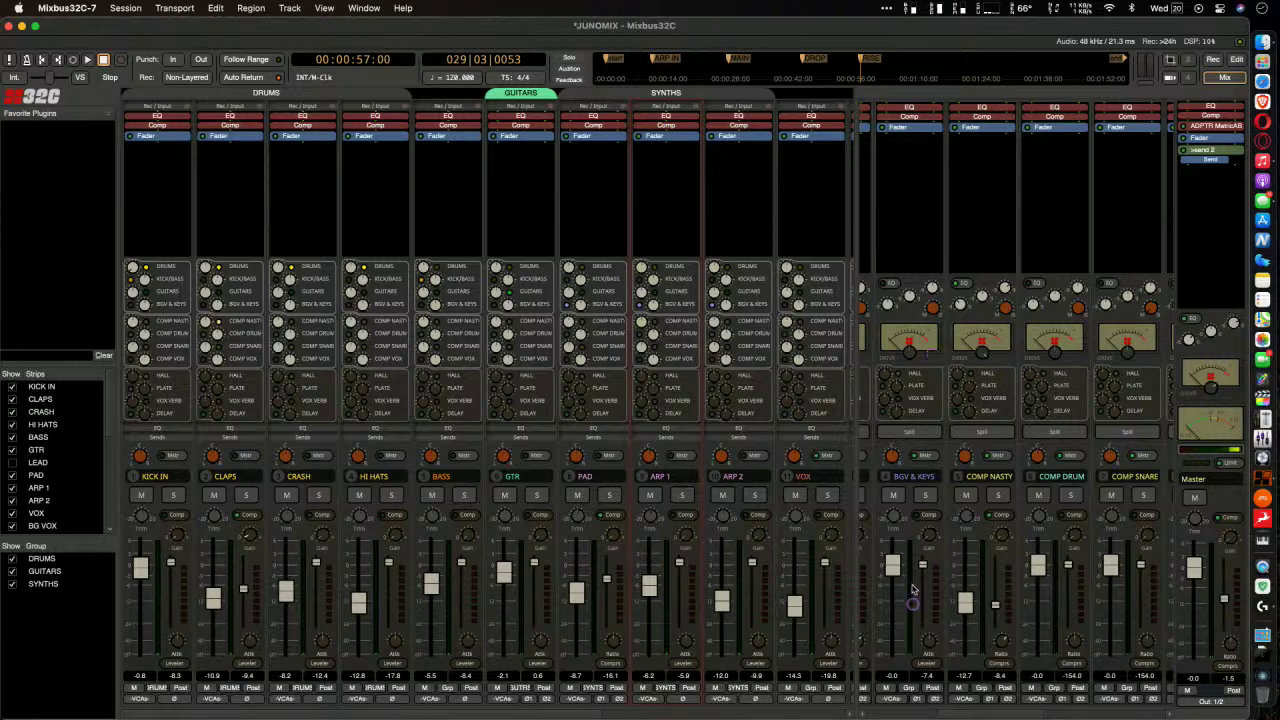
Set the BGV & KEYS bus dynamics to Compressor and lower its threshold while the mix plays
{"action": "left_click", "coordinate": [929, 666]}
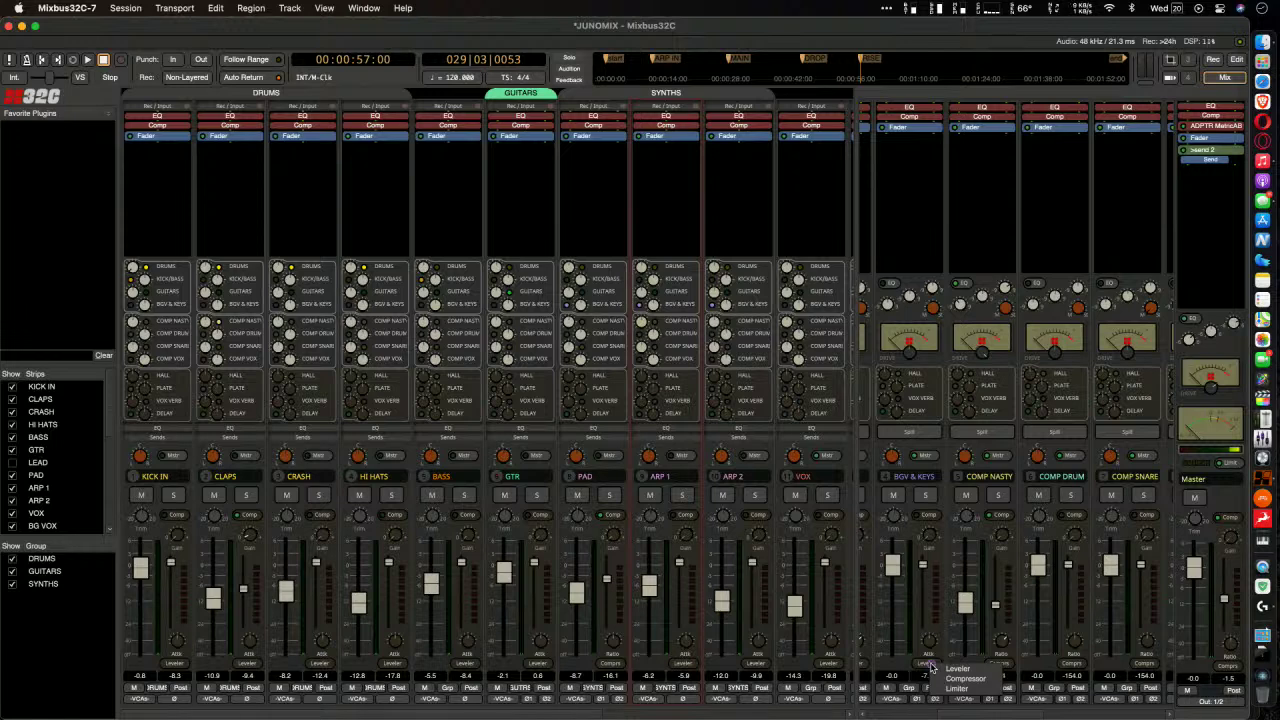
{"action": "left_click", "coordinate": [990, 679]}
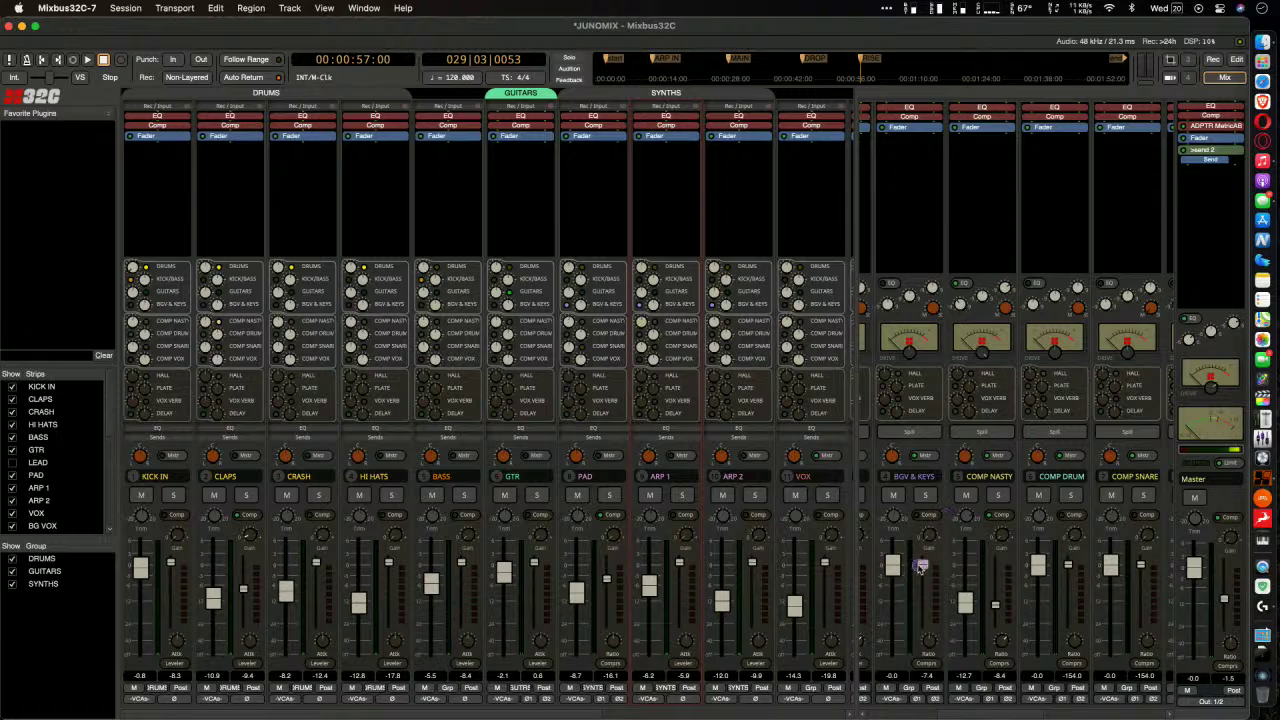
{"action": "key", "text": "space"}
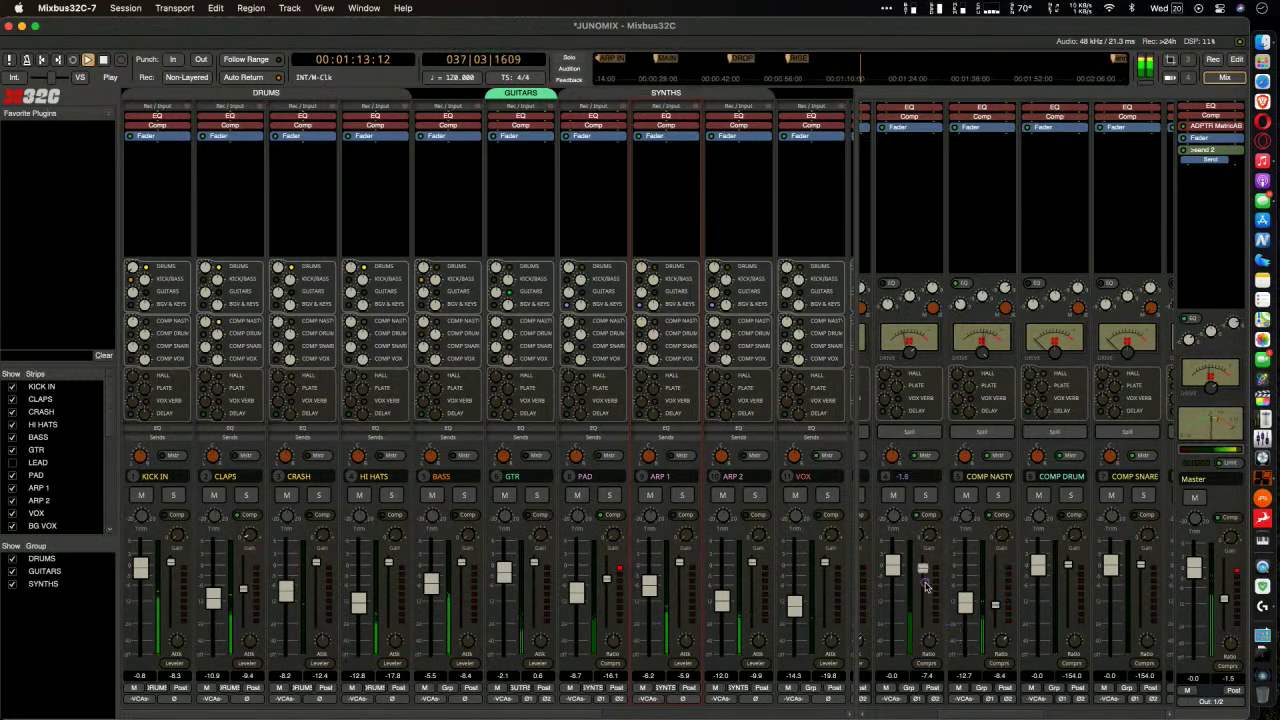
{"action": "left_click_drag", "start_coordinate": [926, 597], "coordinate": [926, 712]}
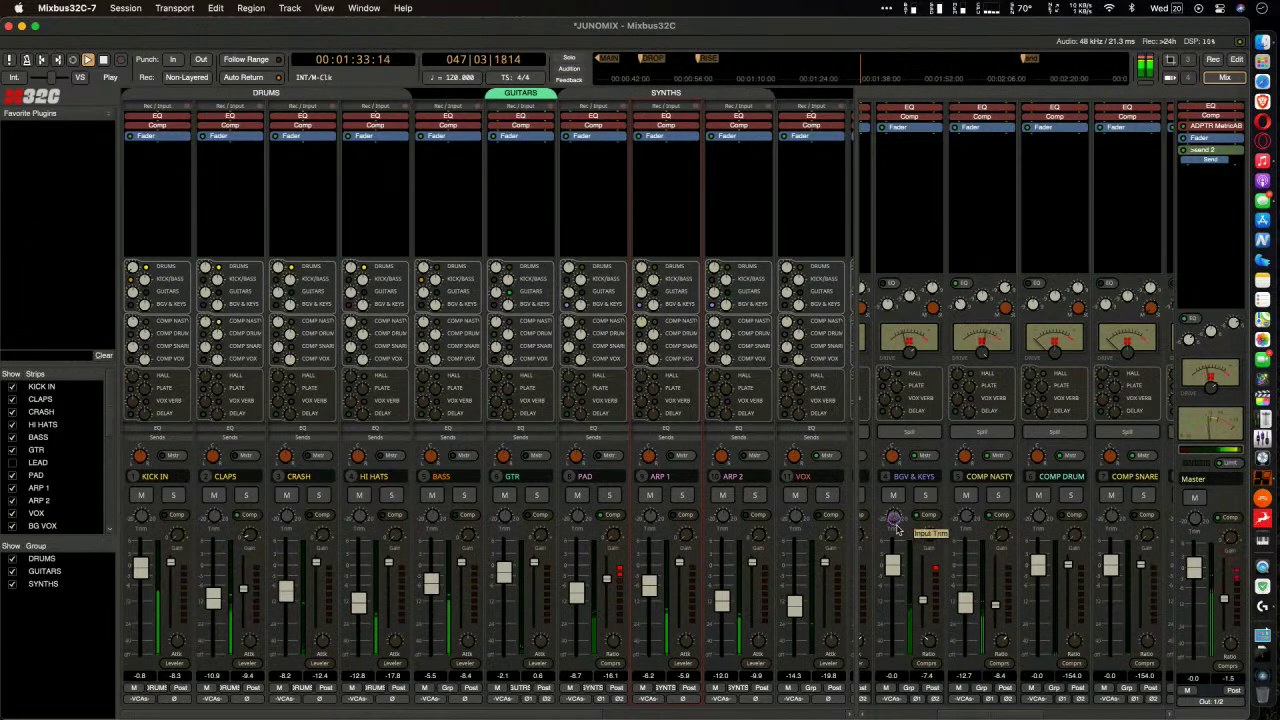
Set the BGV & KEYS compressor's ratio to about 1.8:1, fine-tune its threshold, add about 5.5 dB of makeup gain, and stop playback
{"action": "mouse_move", "coordinate": [930, 637]}
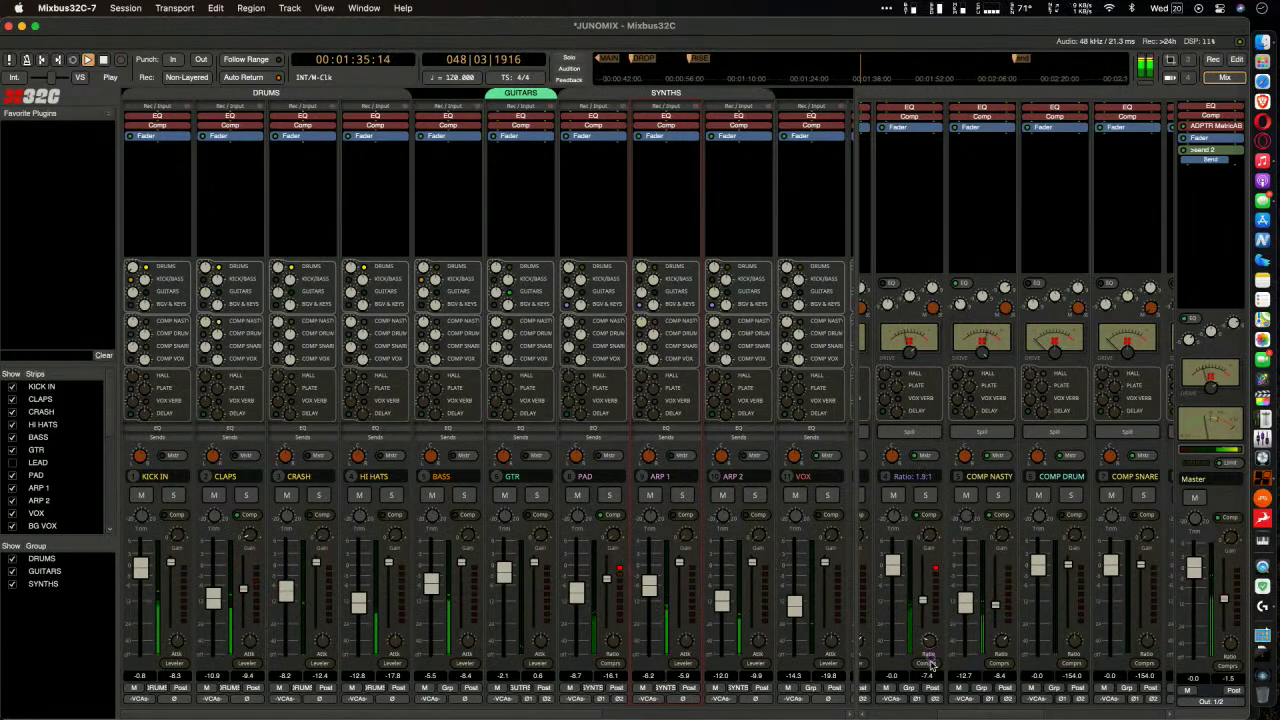
{"action": "mouse_move", "coordinate": [922, 592]}
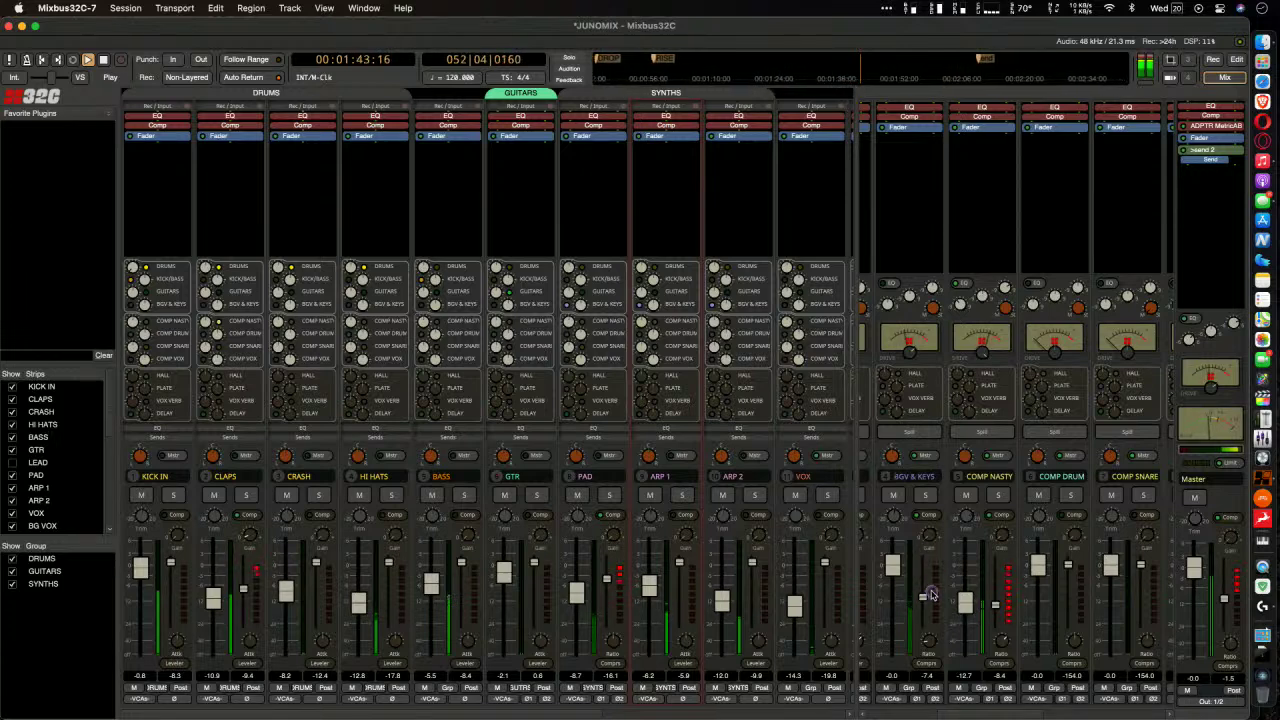
{"action": "mouse_move", "coordinate": [918, 541]}
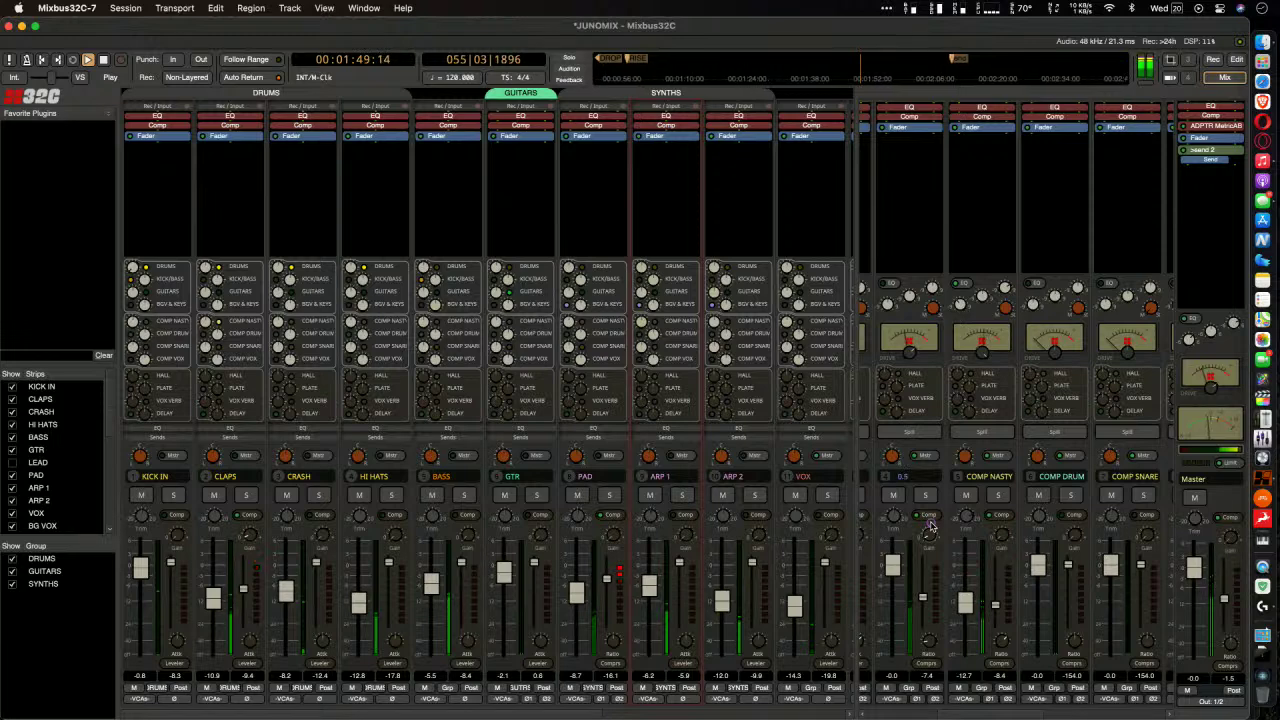
{"action": "key", "text": "space"}
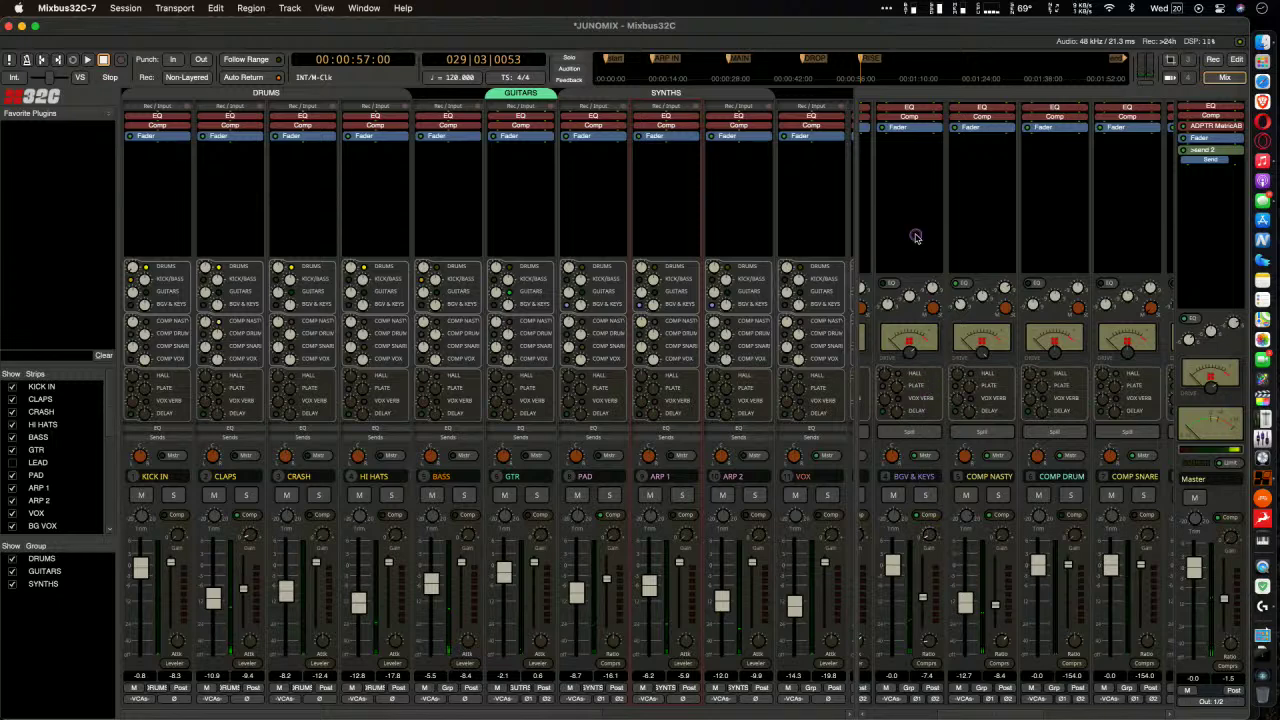
Switch on the BGV & KEYS bus EQ while playing the full mix from the RISE marker, and stop playback
{"action": "key", "text": "space"}
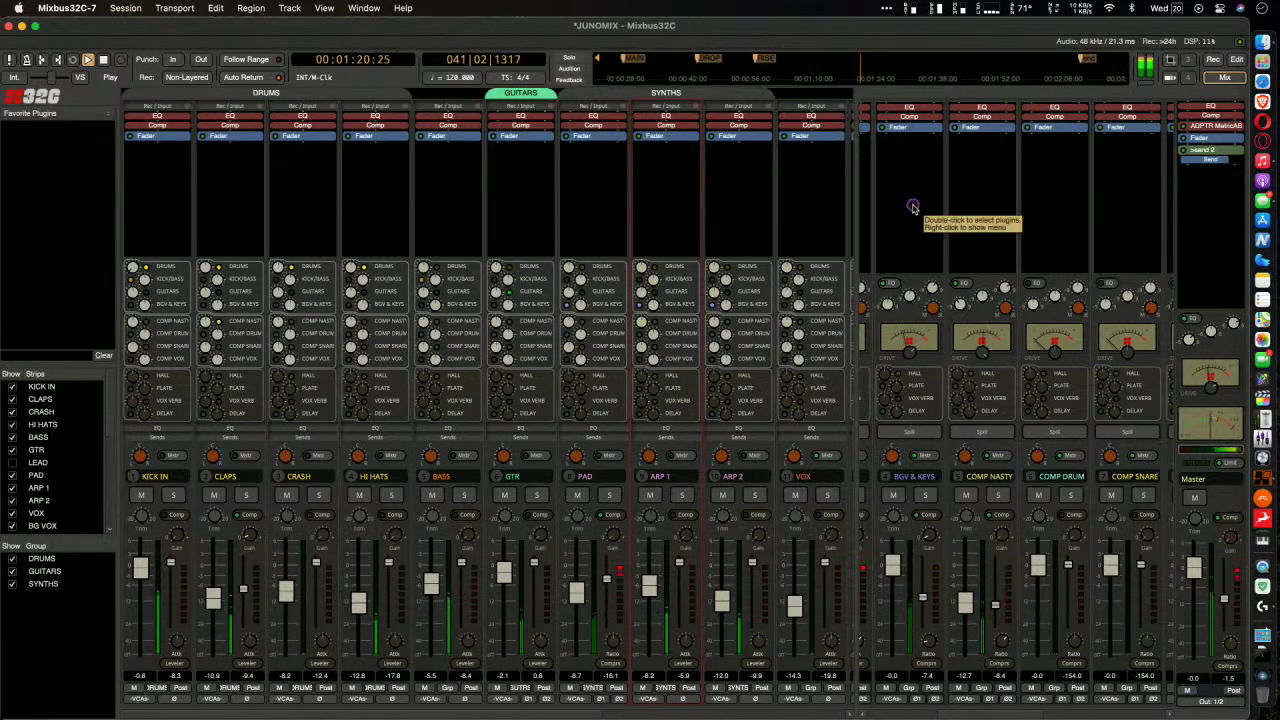
{"action": "key", "text": "space"}
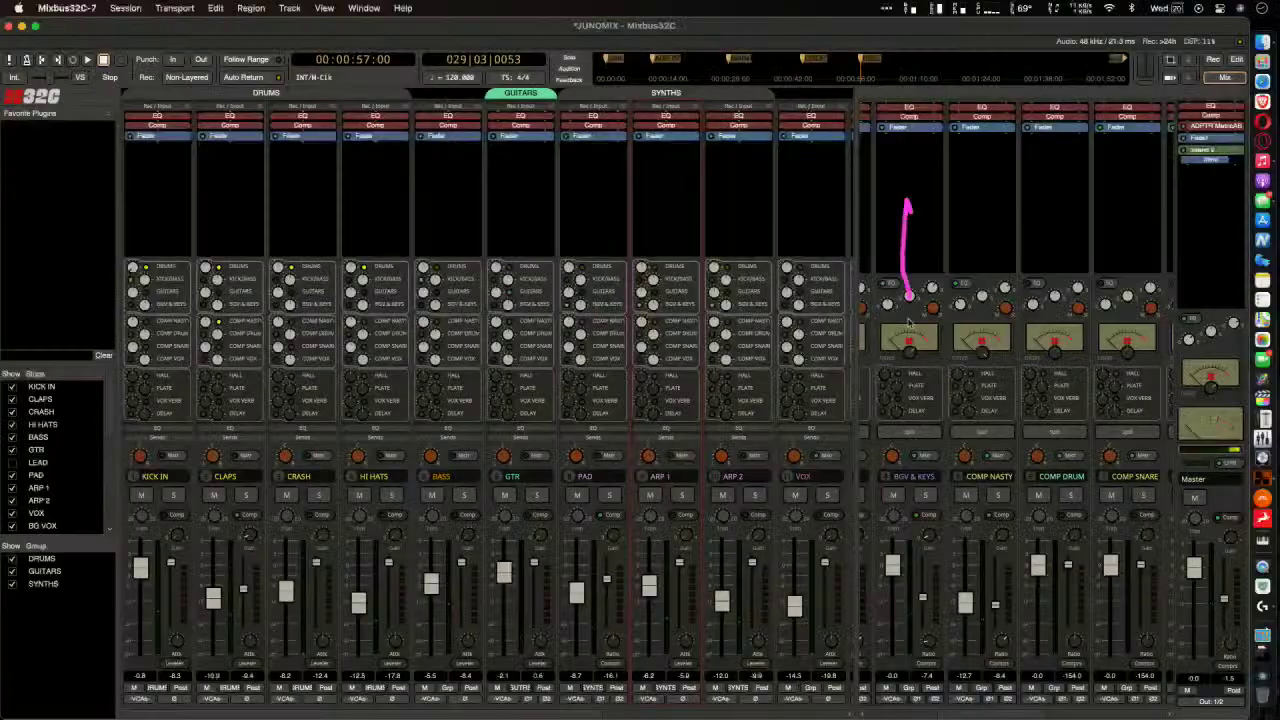
{"action": "left_click_drag", "start_coordinate": [908, 322], "coordinate": [894, 343]}
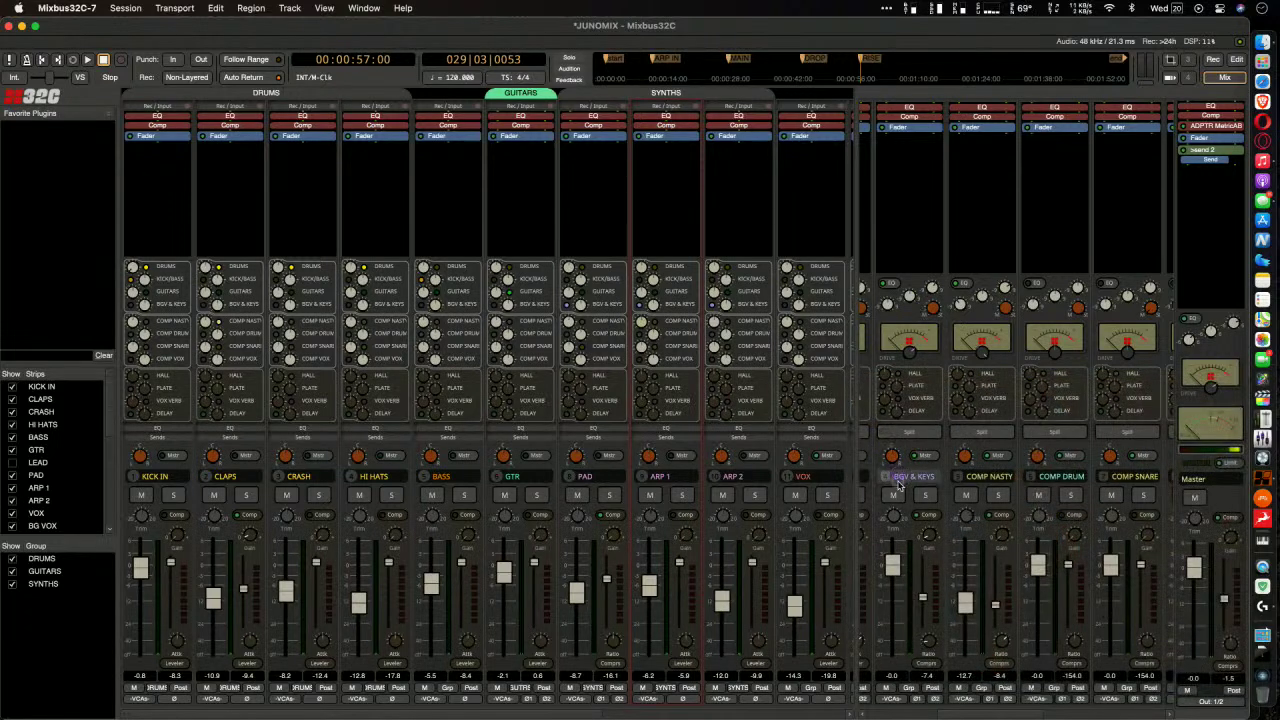
{"action": "left_click_drag", "start_coordinate": [890, 455], "coordinate": [912, 582]}
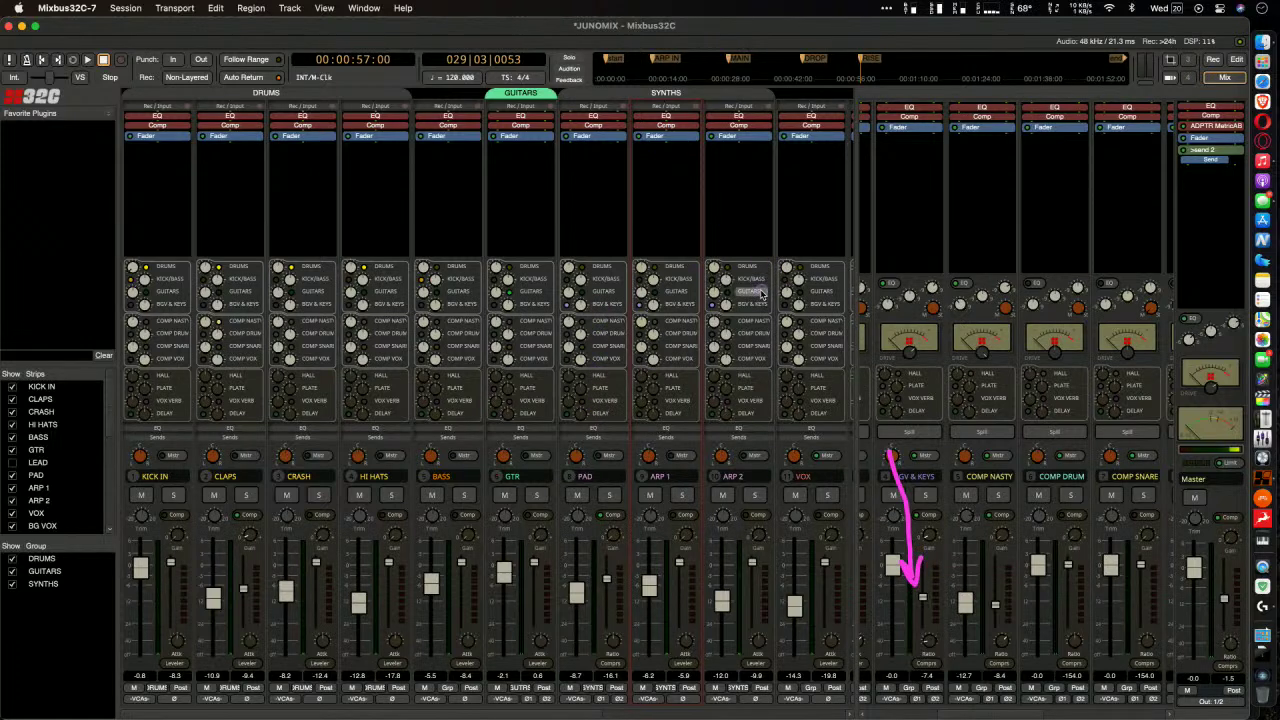
{"action": "mouse_move", "coordinate": [746, 294]}
{"action": "left_mouse_down"}
{"action": "mouse_move", "coordinate": [543, 296]}
{"action": "mouse_move", "coordinate": [523, 313]}
{"action": "mouse_move", "coordinate": [733, 333]}
{"action": "mouse_move", "coordinate": [775, 320]}
{"action": "mouse_move", "coordinate": [760, 292]}
{"action": "left_mouse_up"}
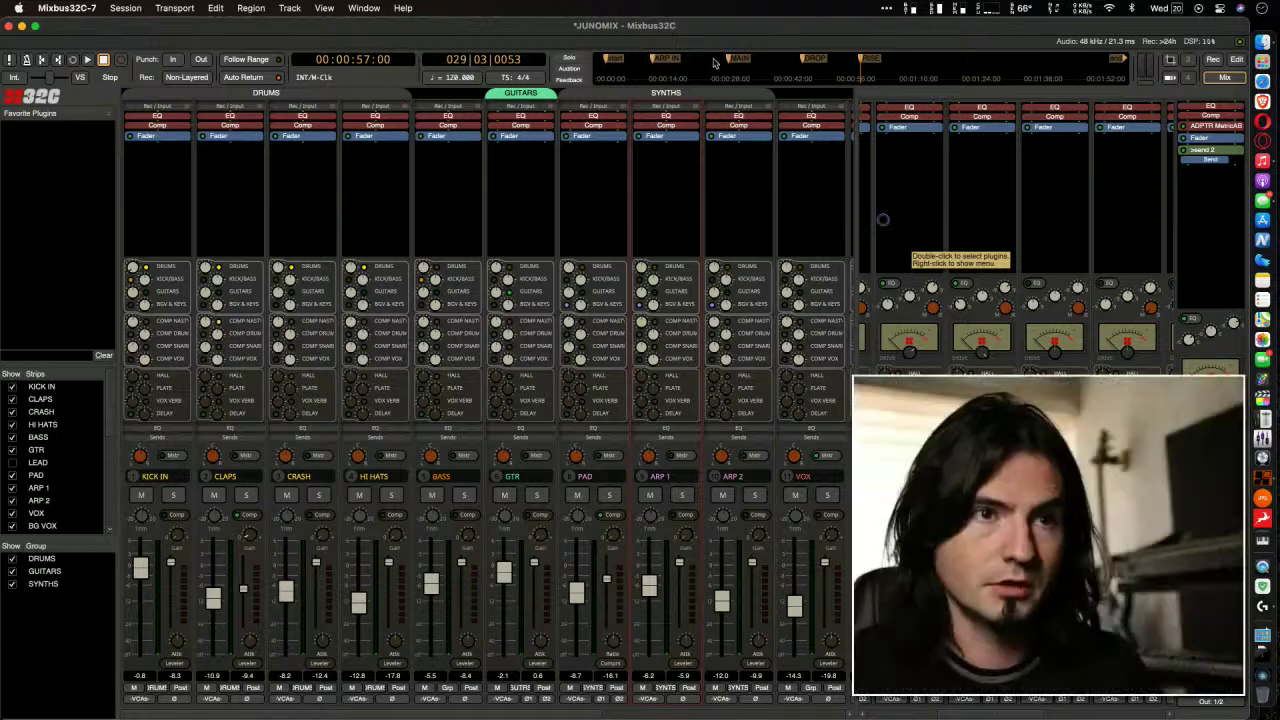
Look over the remaining channel strips through R_CRASH 2, and open the ADPTR MetricAB plugin on the Master bus
{"action": "left_click_drag", "start_coordinate": [645, 716], "coordinate": [745, 716]}
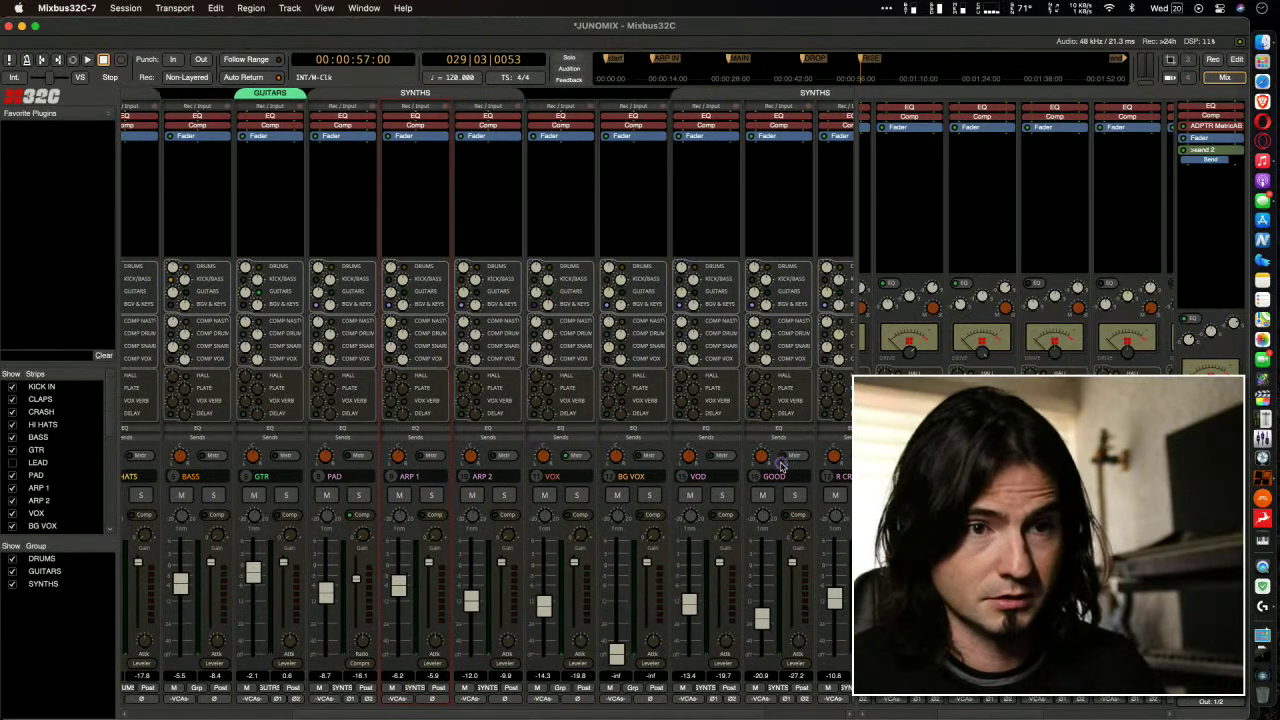
{"action": "left_click_drag", "start_coordinate": [549, 714], "coordinate": [600, 714]}
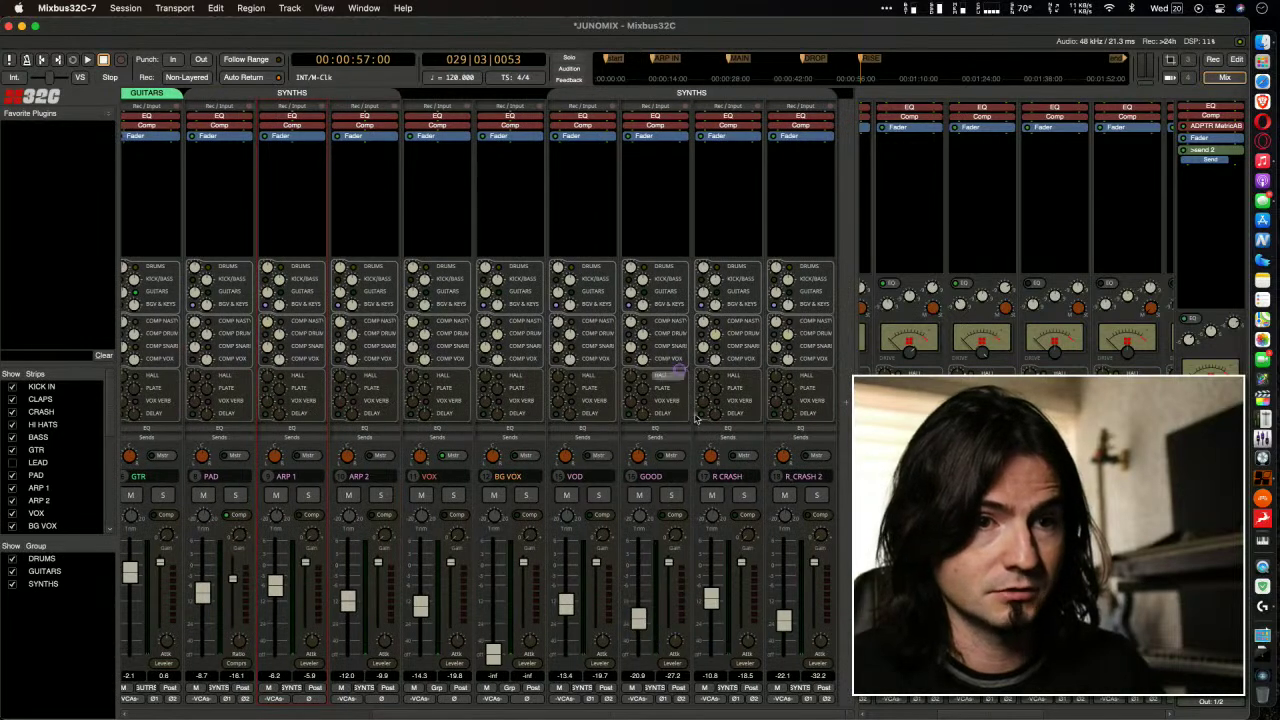
{"action": "left_click_drag", "start_coordinate": [632, 714], "coordinate": [426, 714]}
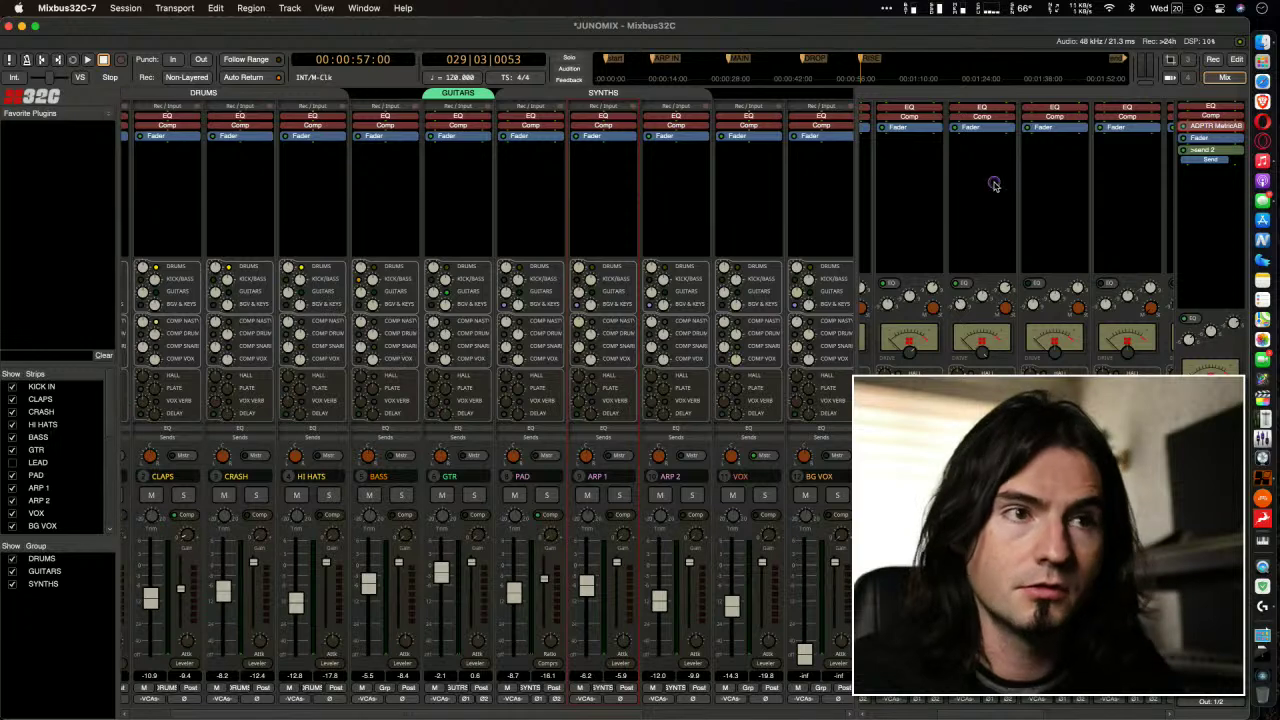
{"action": "double_click", "coordinate": [1210, 125]}
{"action": "left_click_drag", "start_coordinate": [486, 30], "coordinate": [477, 67]}
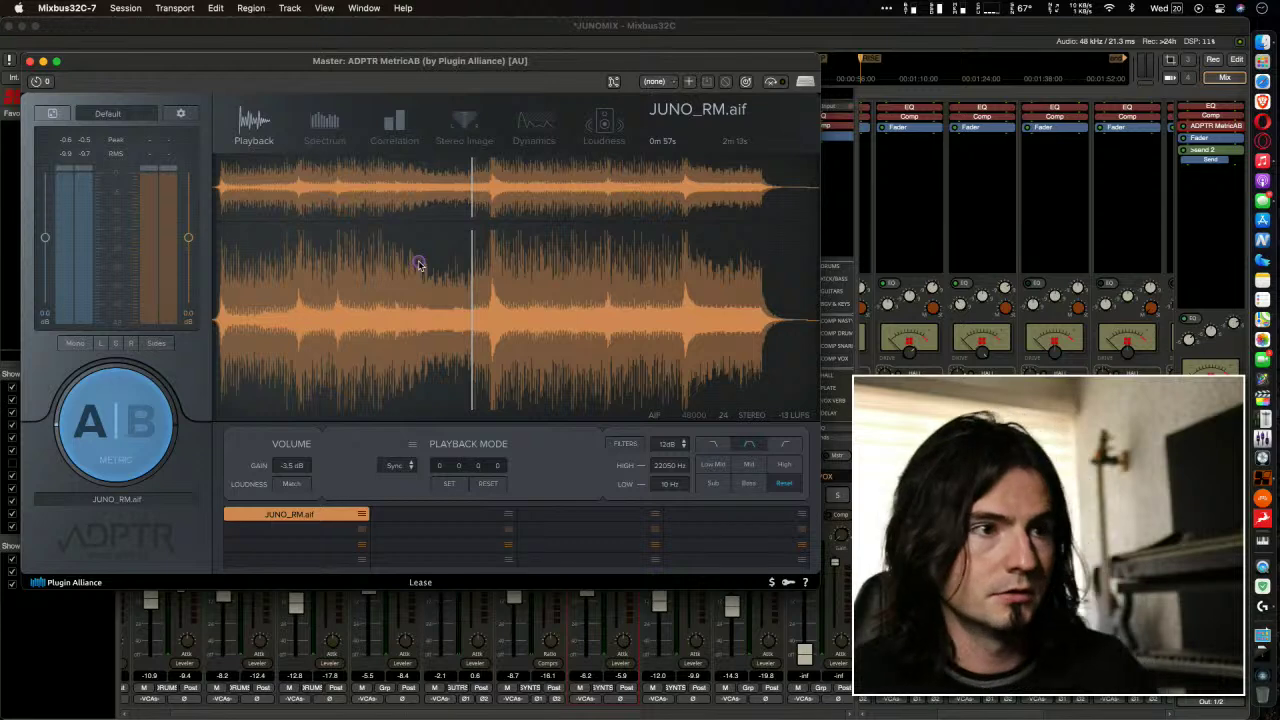
Play the mix and match the loudness of the JUNO_RM.aif reference to it in MetricAB
{"action": "mouse_move", "coordinate": [258, 352]}
{"action": "left_mouse_down"}
{"action": "mouse_move", "coordinate": [198, 402]}
{"action": "mouse_move", "coordinate": [211, 340]}
{"action": "mouse_move", "coordinate": [205, 420]}
{"action": "left_mouse_up"}
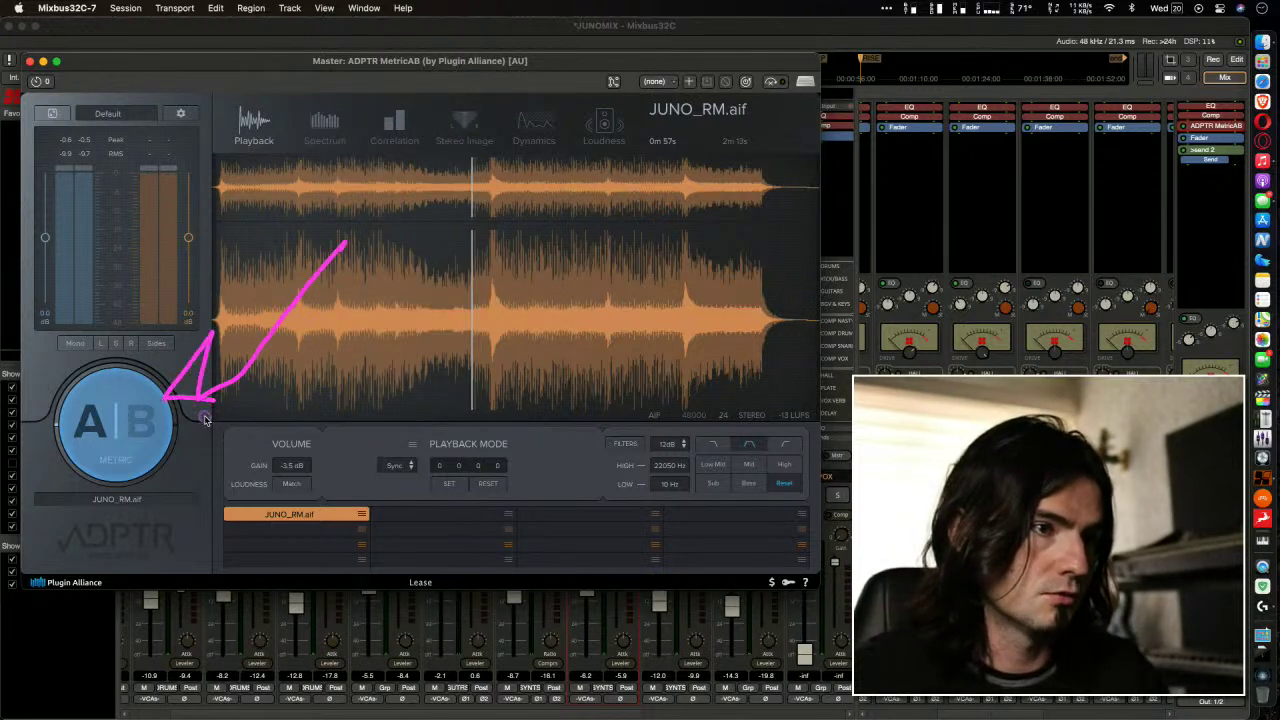
{"action": "left_click", "coordinate": [146, 428]}
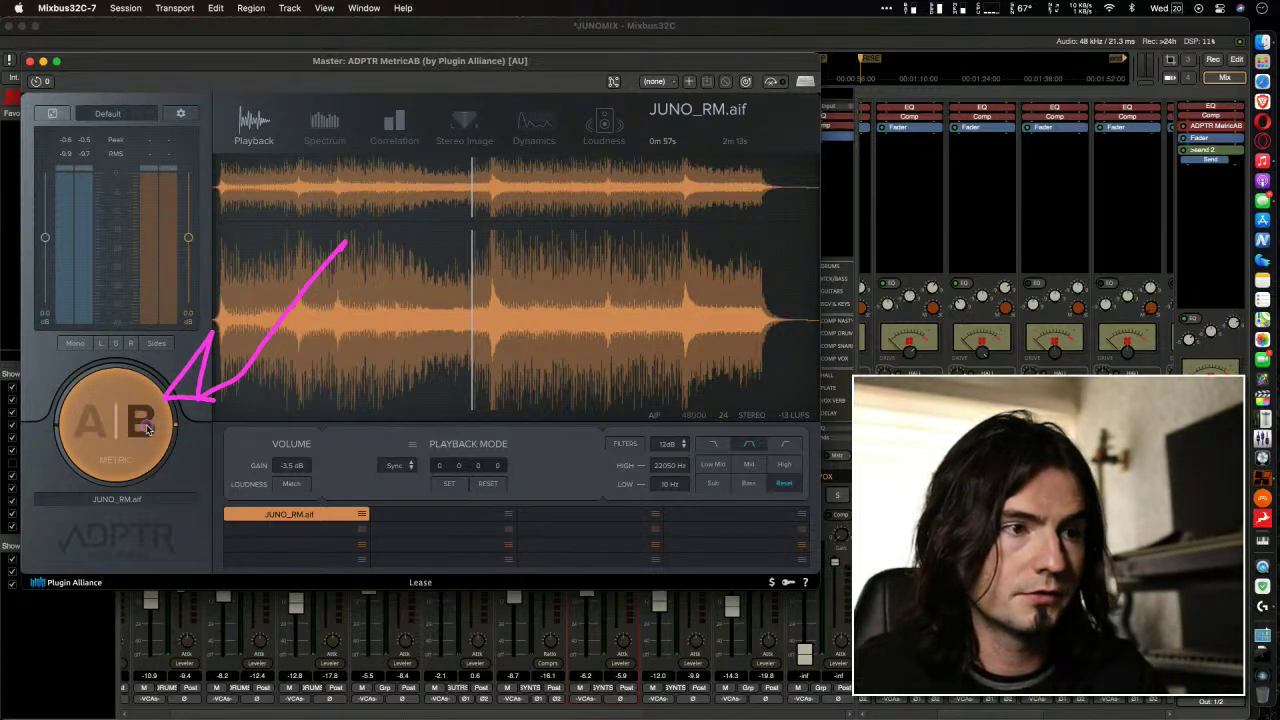
{"action": "left_click", "coordinate": [146, 424]}
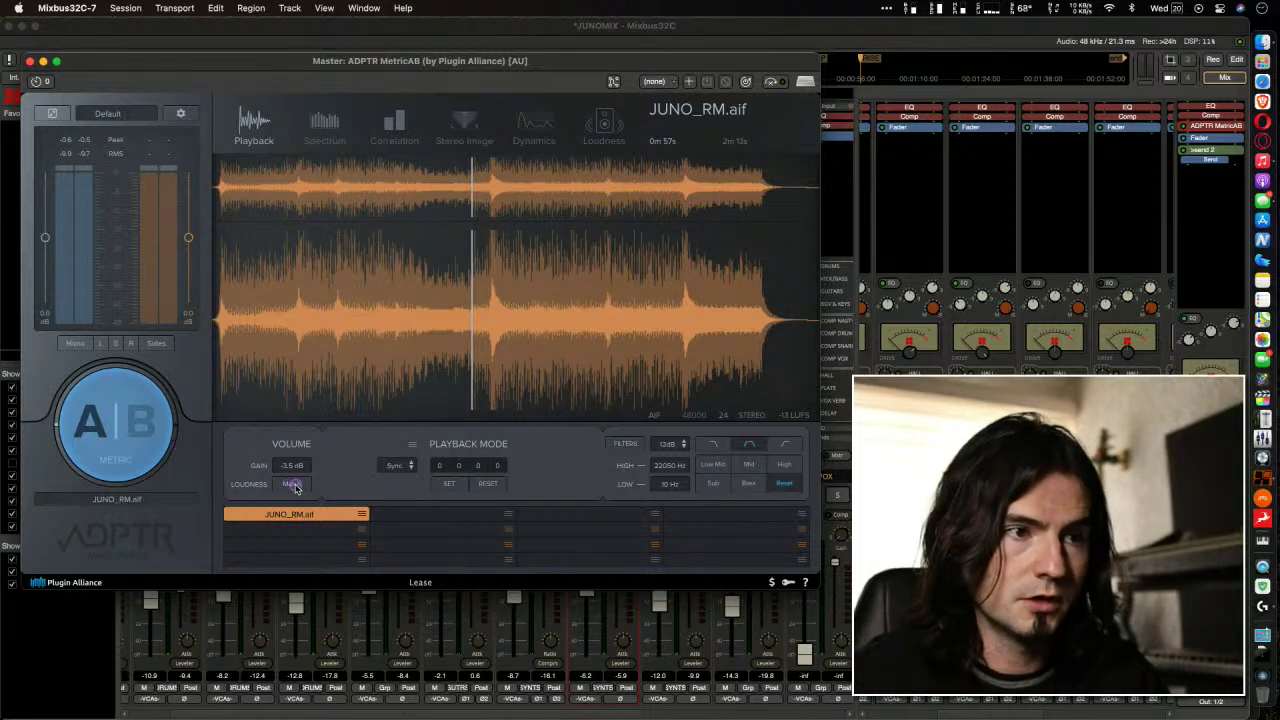
{"action": "key", "text": "space"}
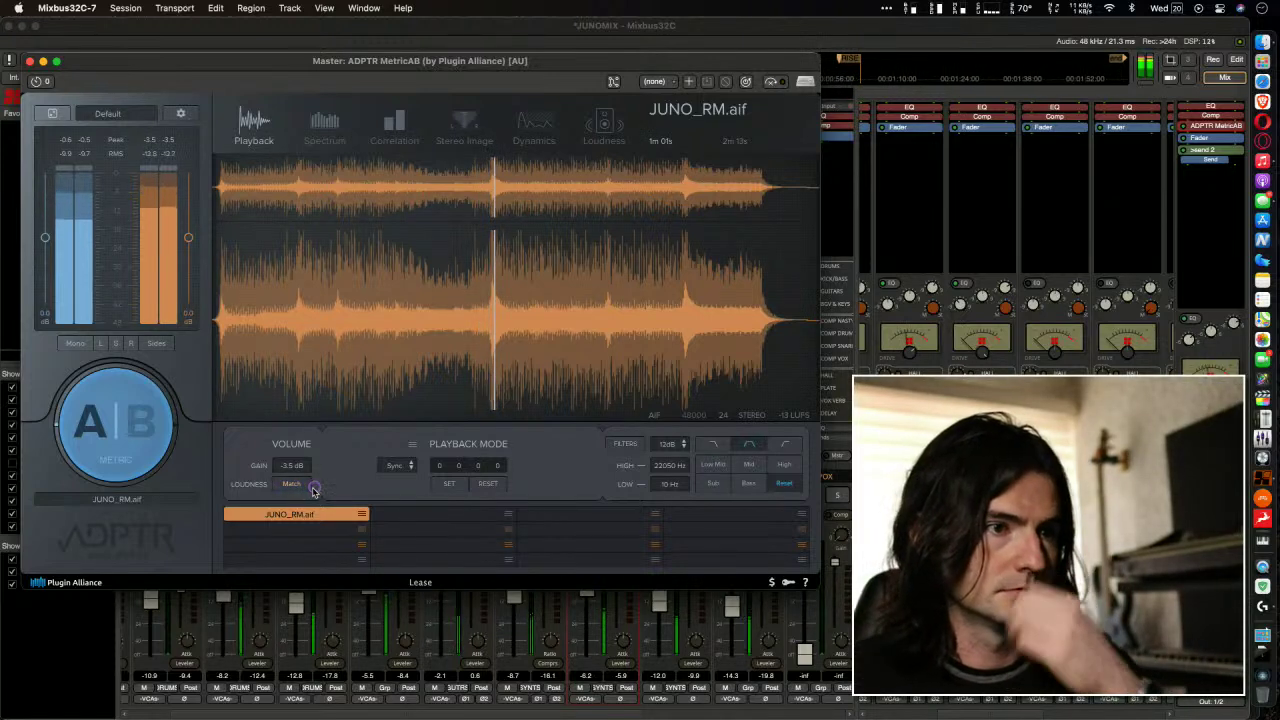
{"action": "left_click", "coordinate": [301, 485]}
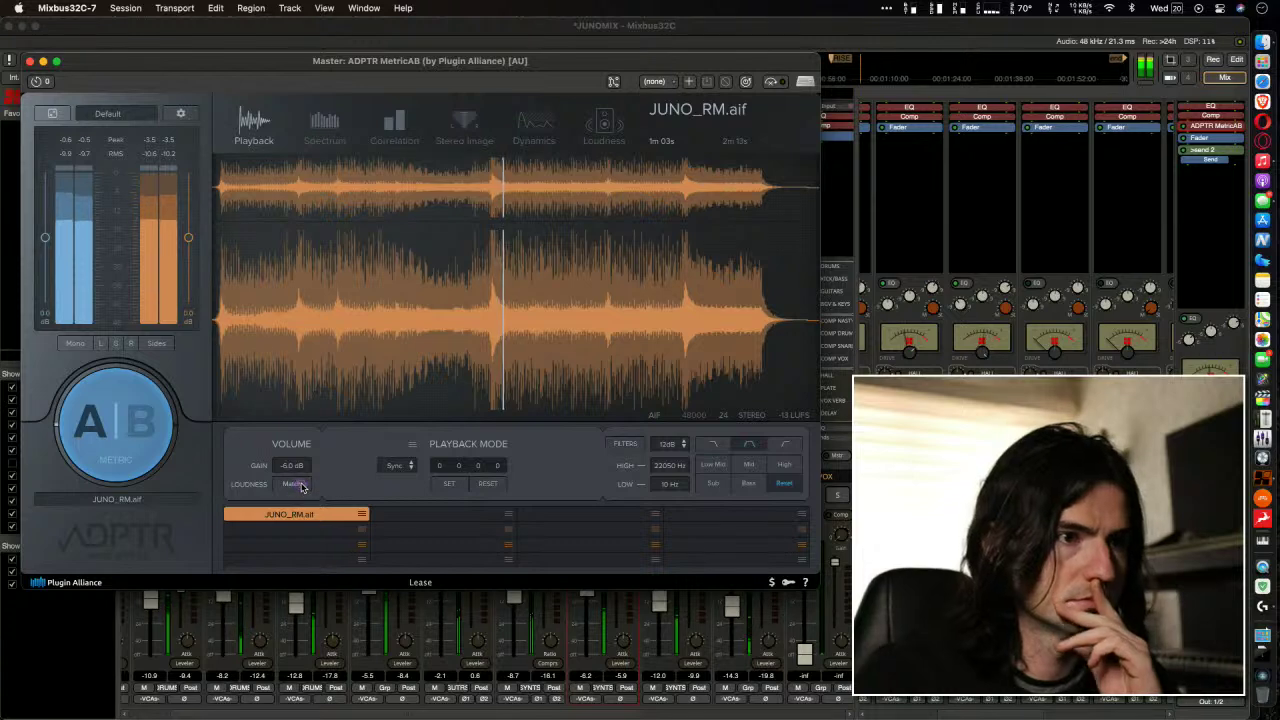
Compare the mix with the loudness-matched reference by alternating between A and B during playback, stop playback, and close MetricAB
{"action": "left_click", "coordinate": [95, 423]}
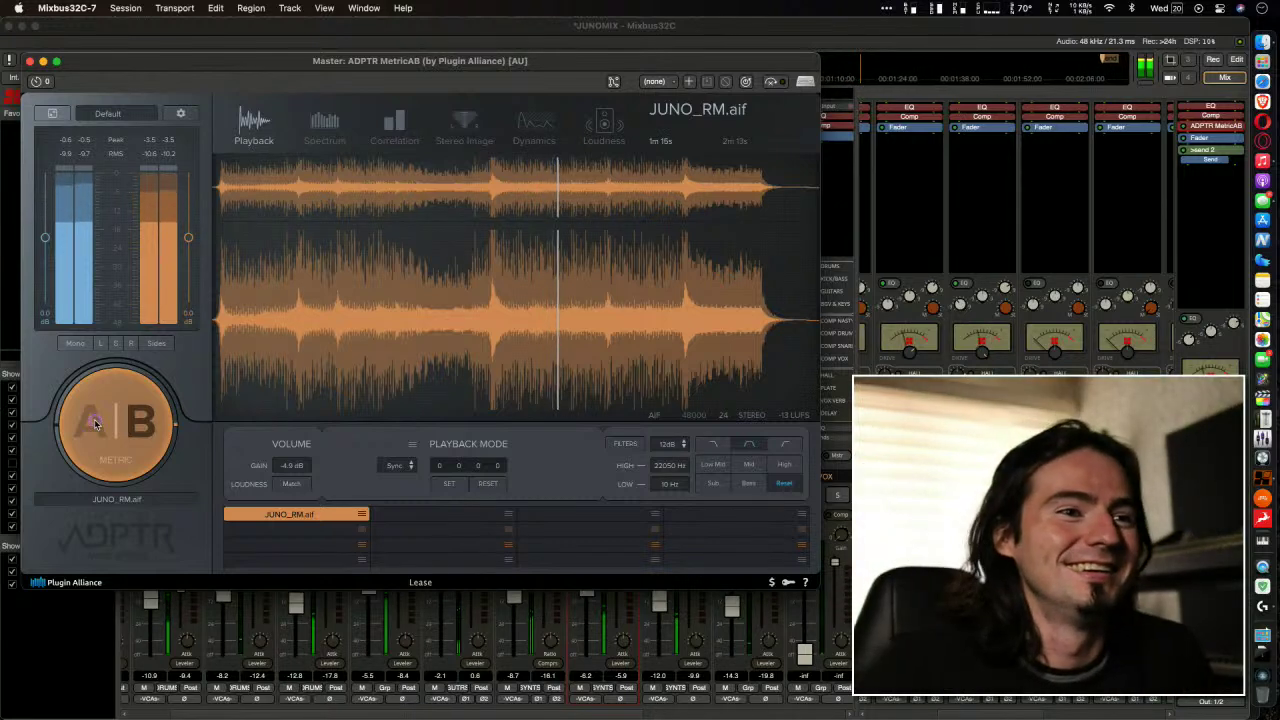
{"action": "left_click", "coordinate": [95, 424]}
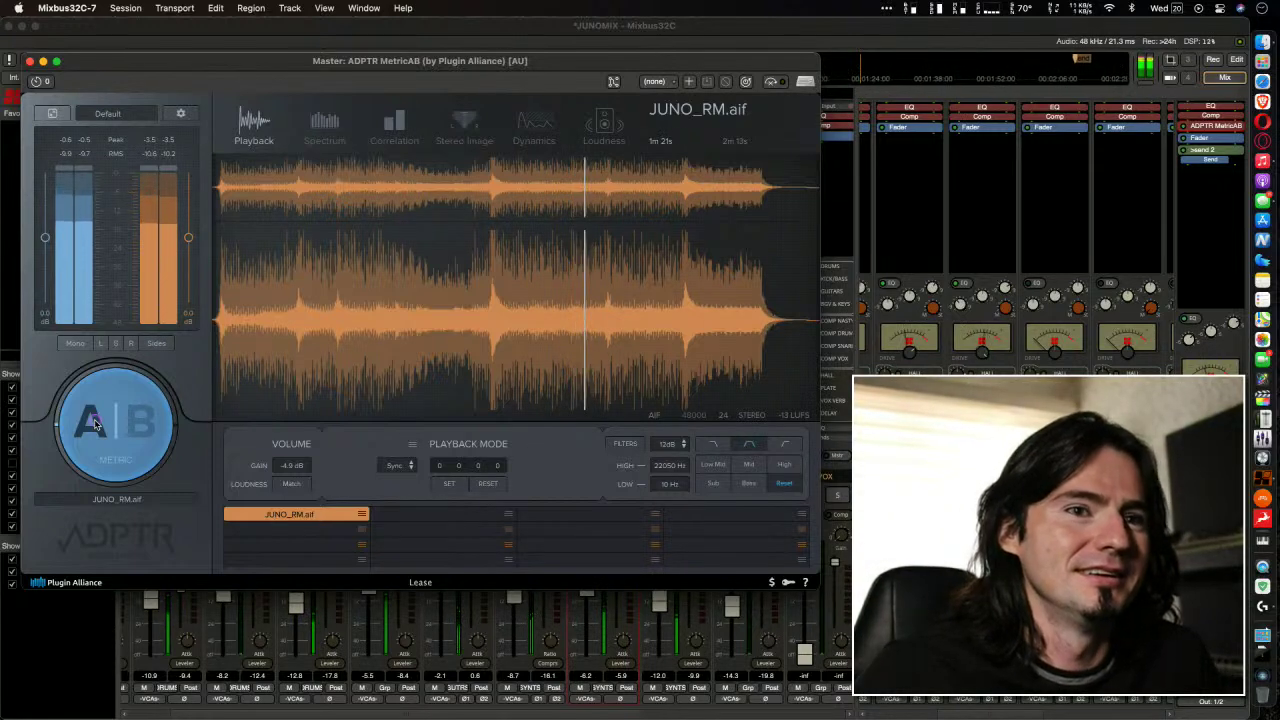
{"action": "left_click", "coordinate": [95, 424]}
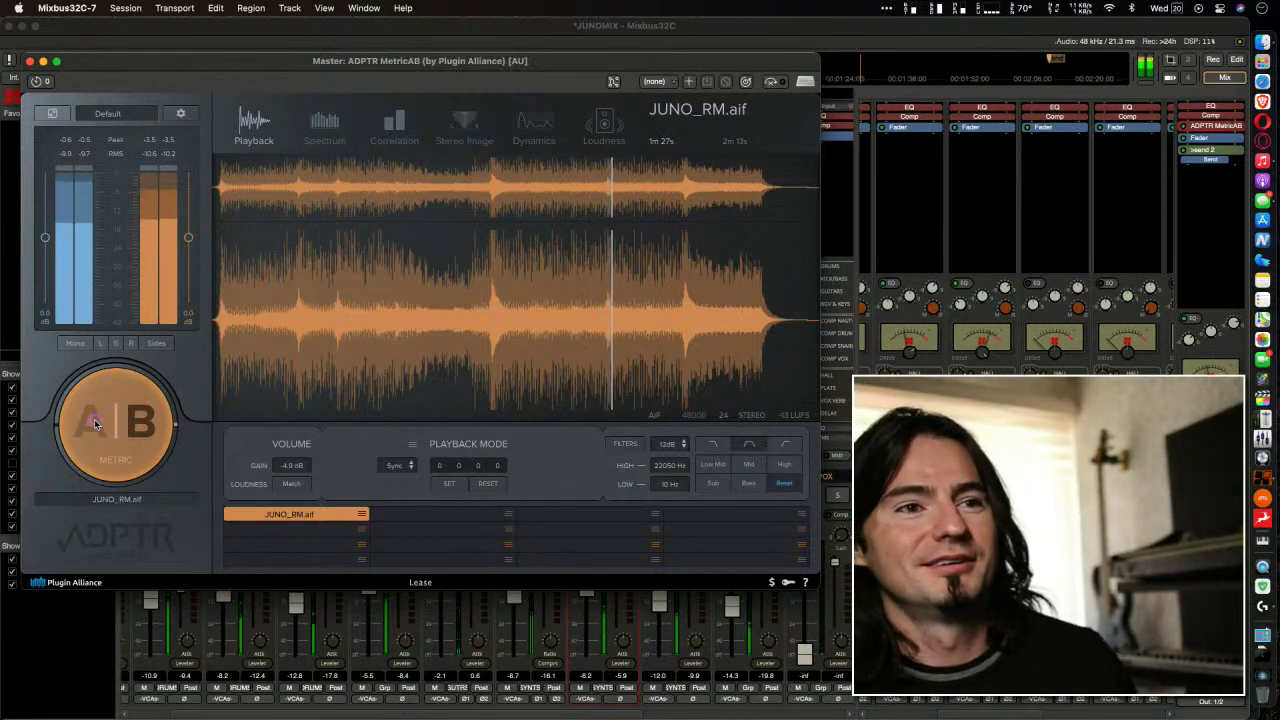
{"action": "left_click", "coordinate": [95, 424]}
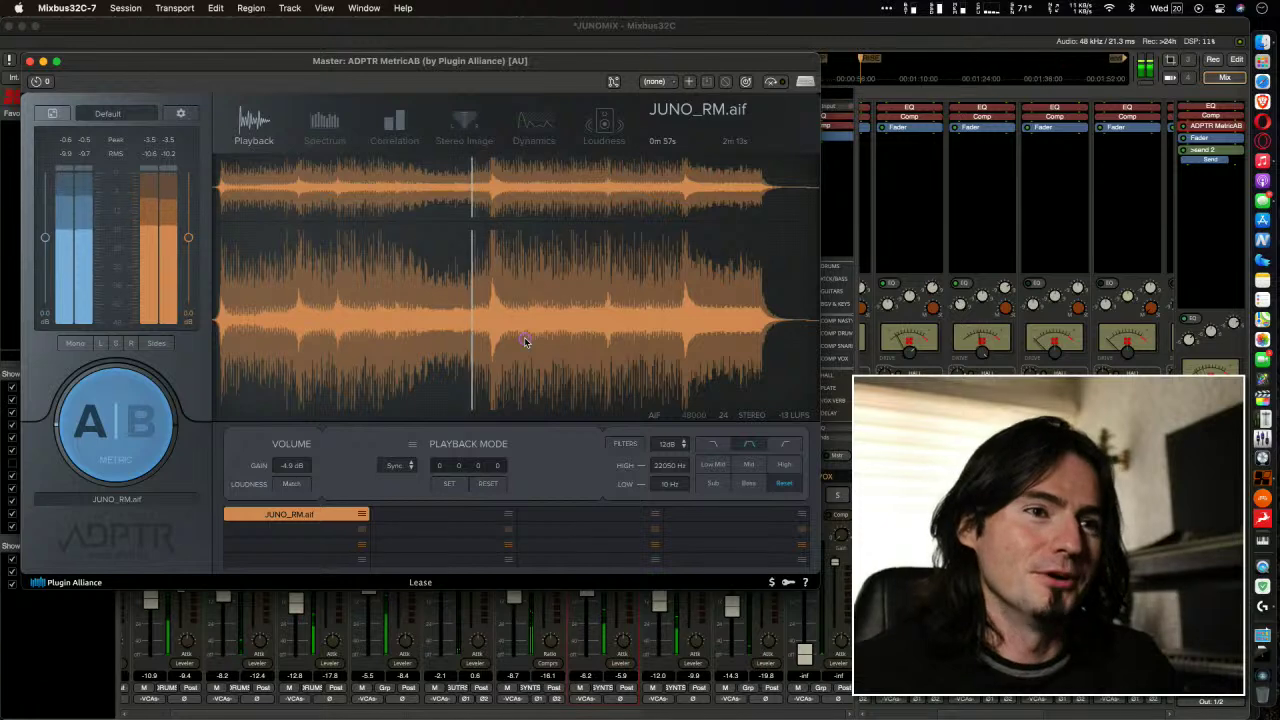
{"action": "left_click", "coordinate": [558, 342]}
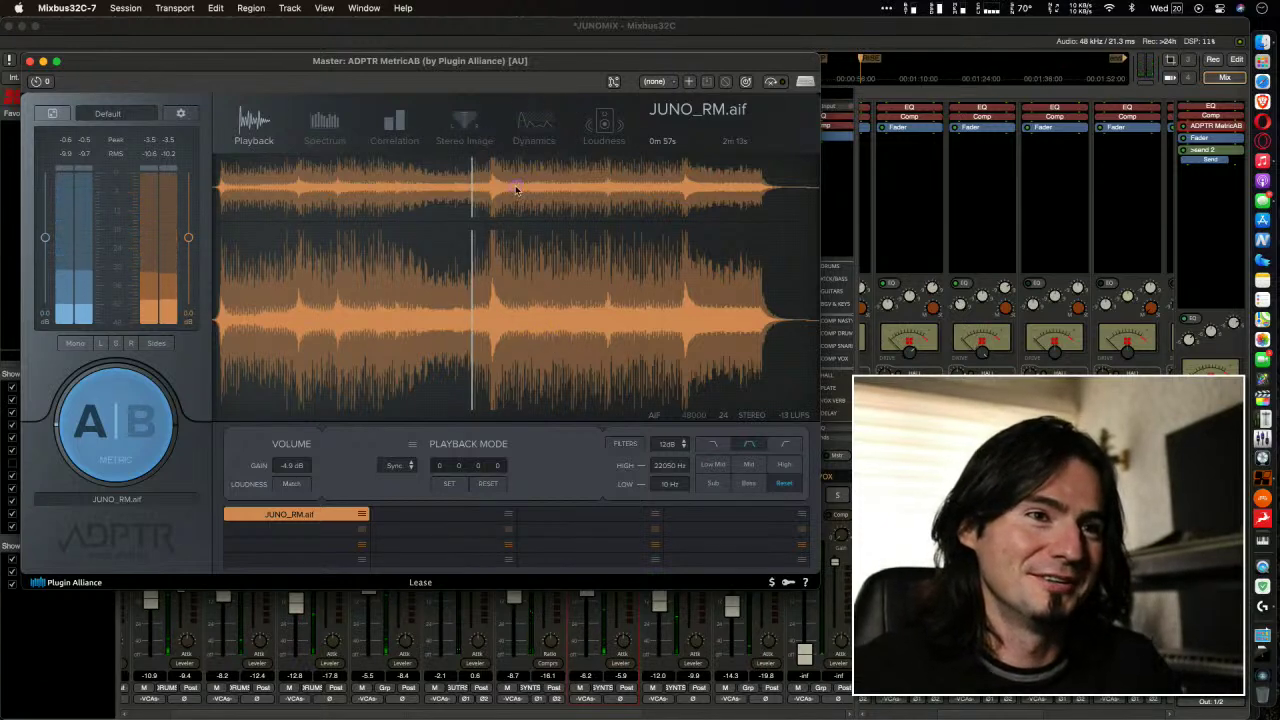
{"action": "left_click", "coordinate": [30, 62]}
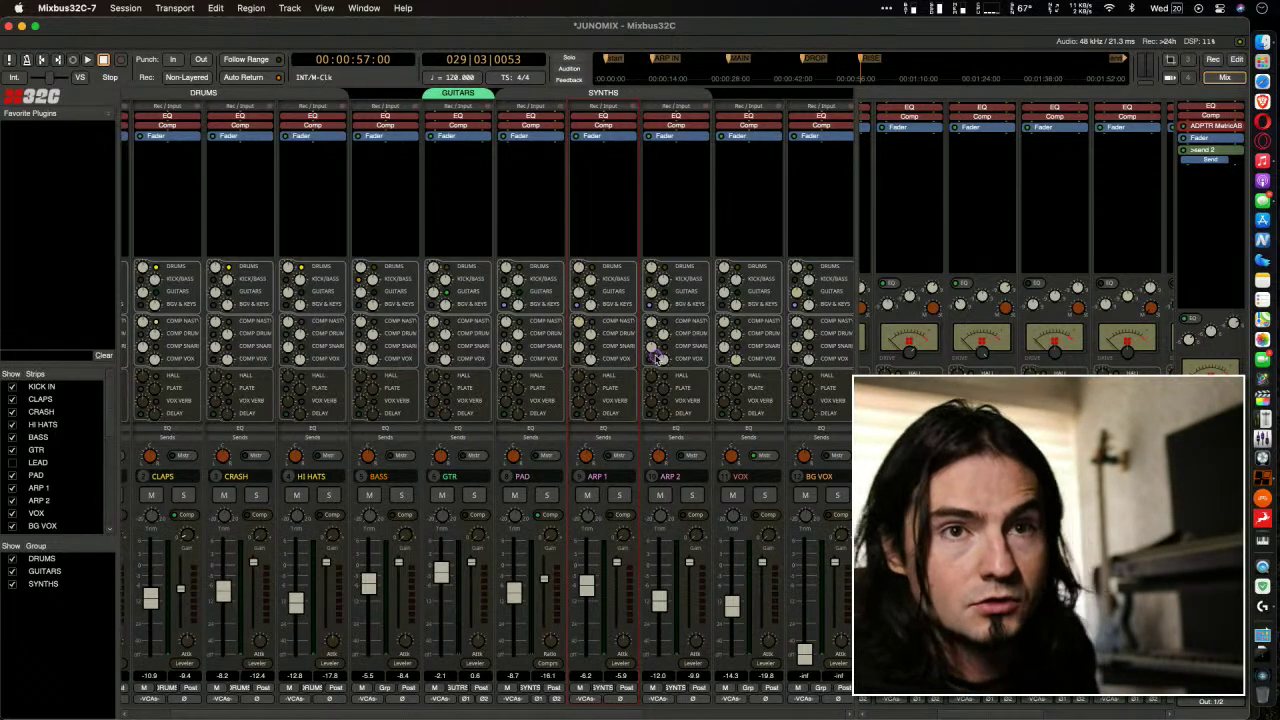
Return the playhead to the session's start marker and reopen ADPTR MetricAB on the Master bus
{"action": "left_click", "coordinate": [606, 60]}
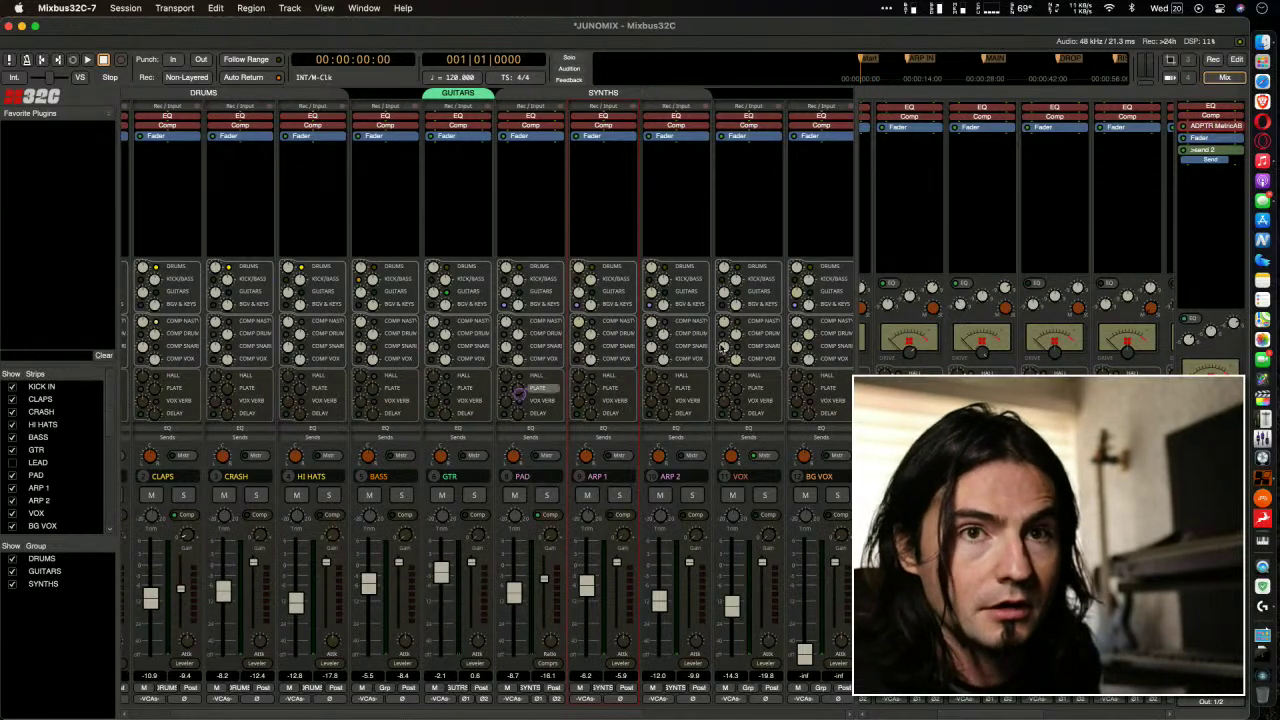
{"action": "double_click", "coordinate": [1215, 128]}
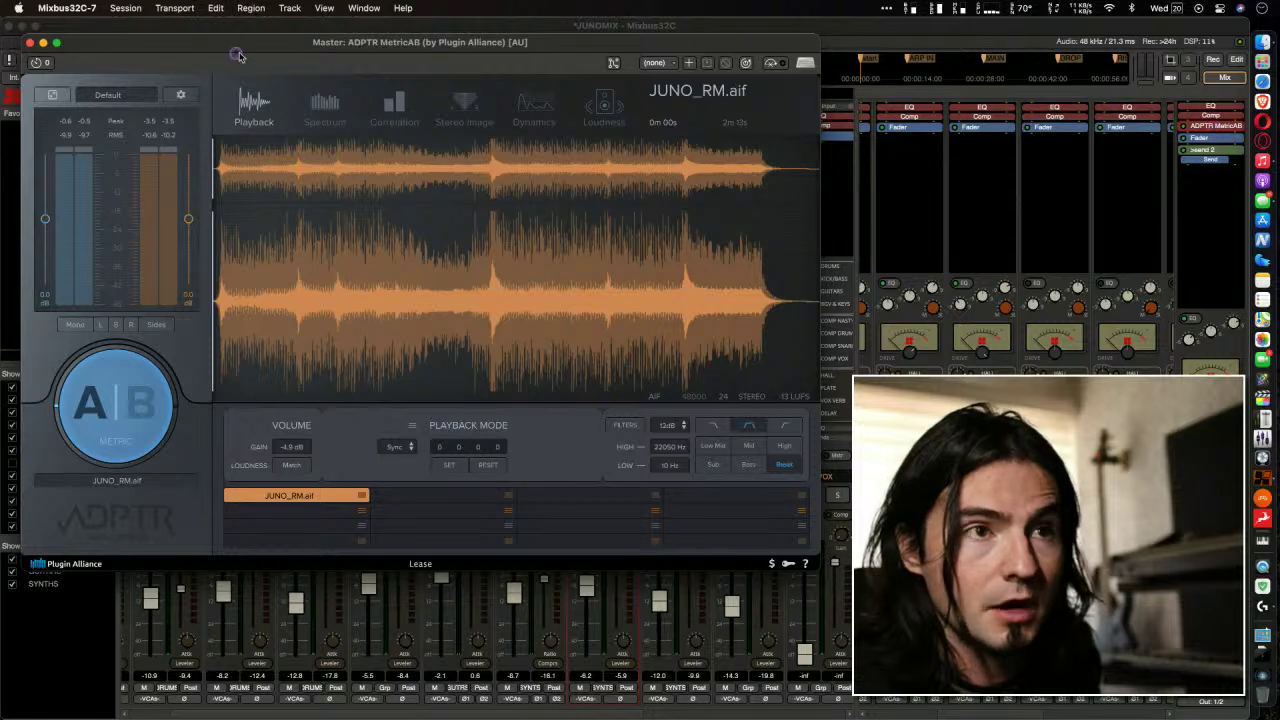